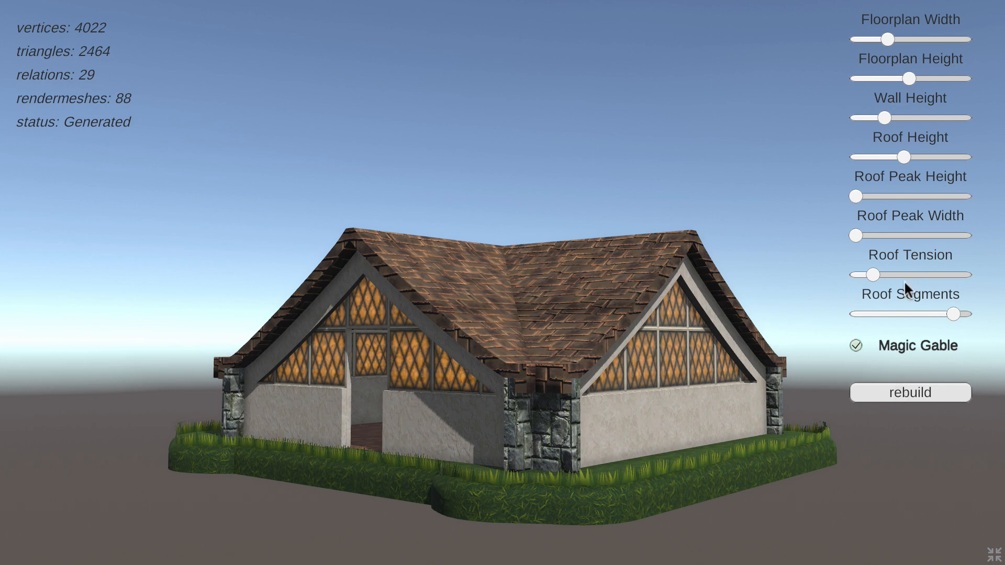
Raise the roof height to roughly 85% of its range, lower the wall height to near its minimum, and rebuild the house
drag(920, 157, 928, 157)
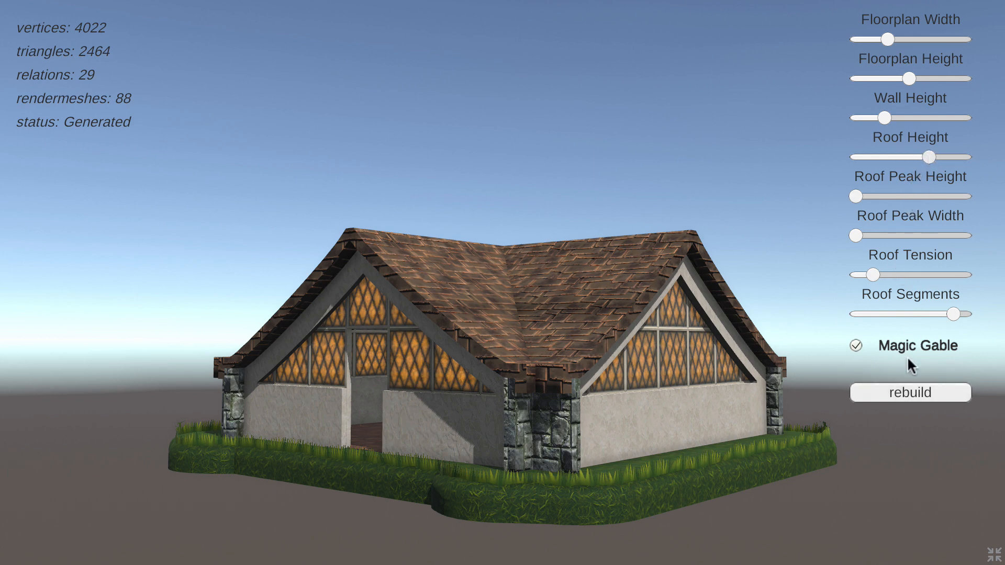
click(916, 390)
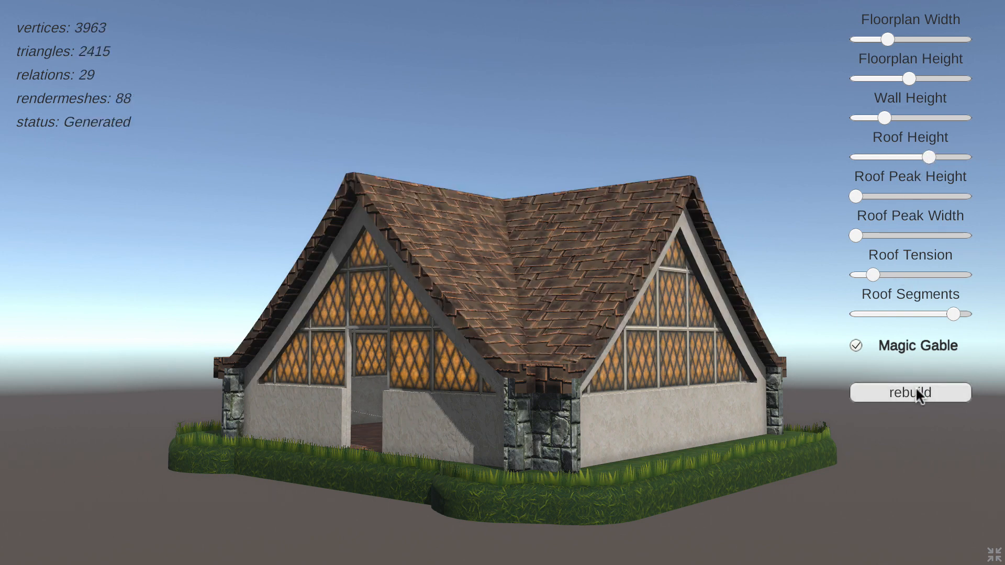
drag(884, 118, 869, 117)
drag(950, 156, 948, 157)
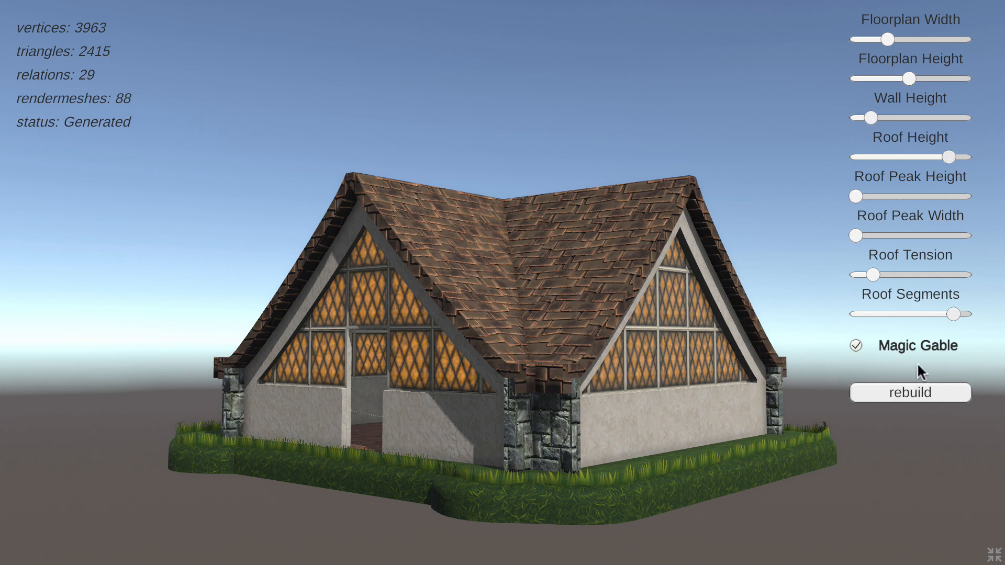
click(915, 387)
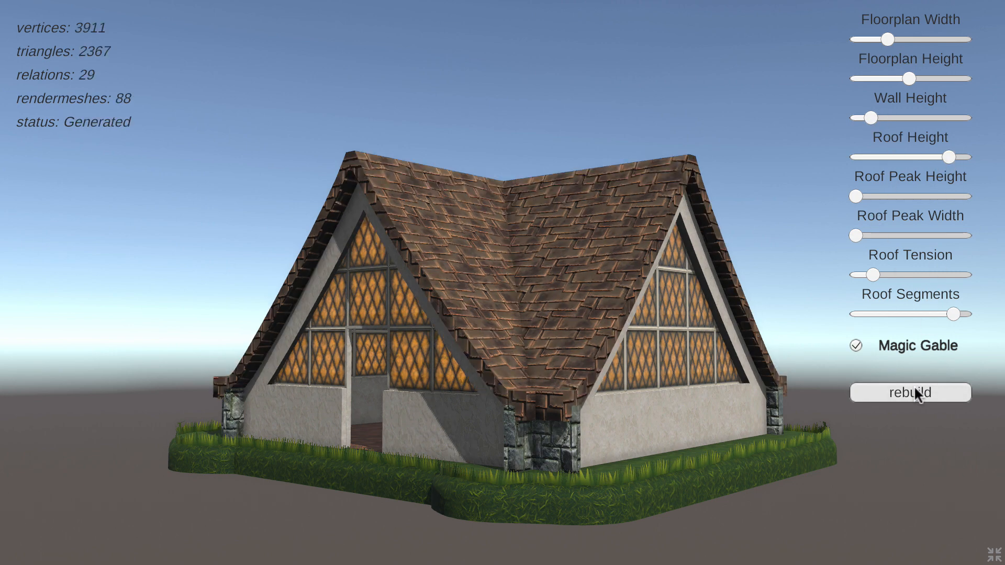
Reduce the roof tension to nearly its minimum and rebuild the house
drag(868, 272, 861, 273)
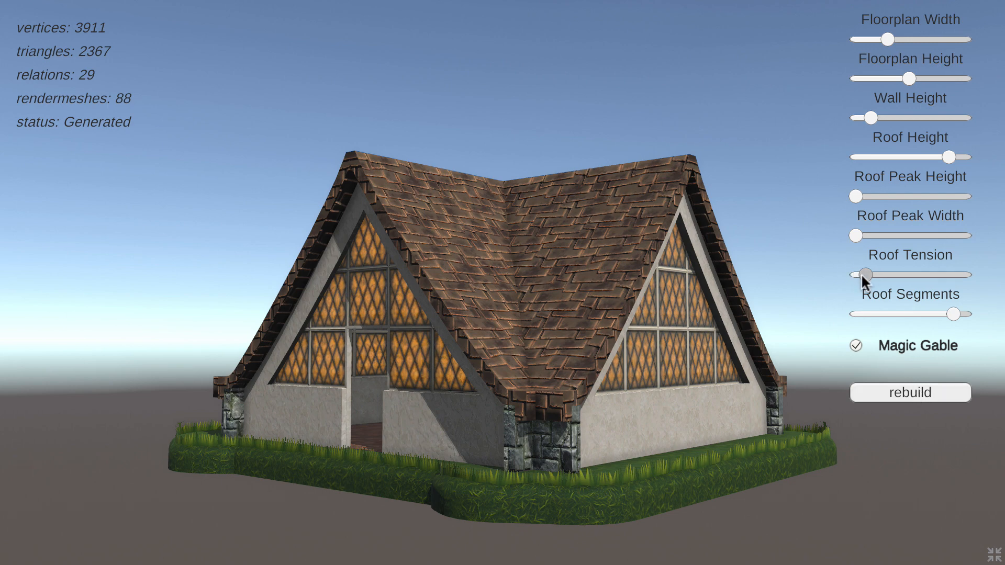
click(890, 391)
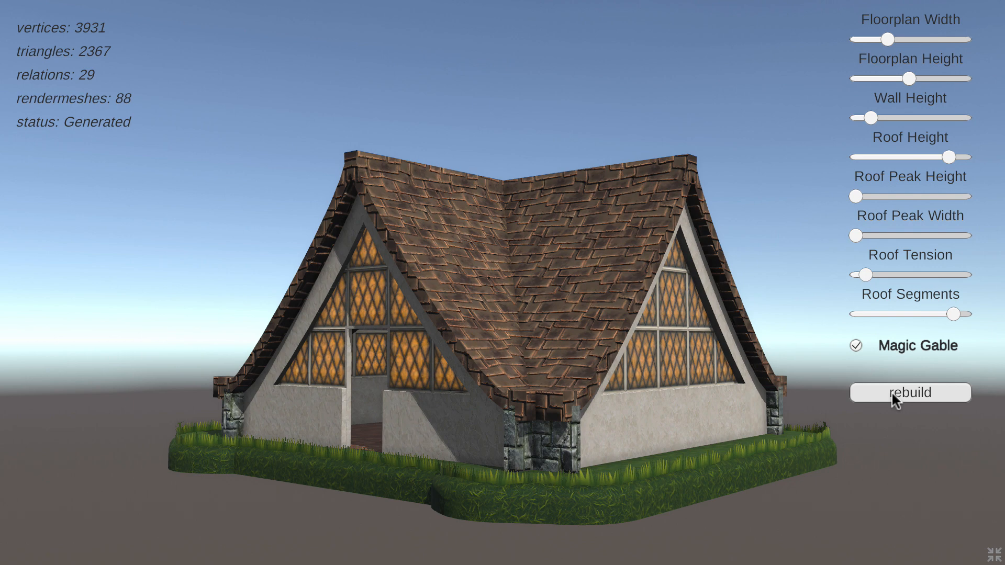
click(891, 391)
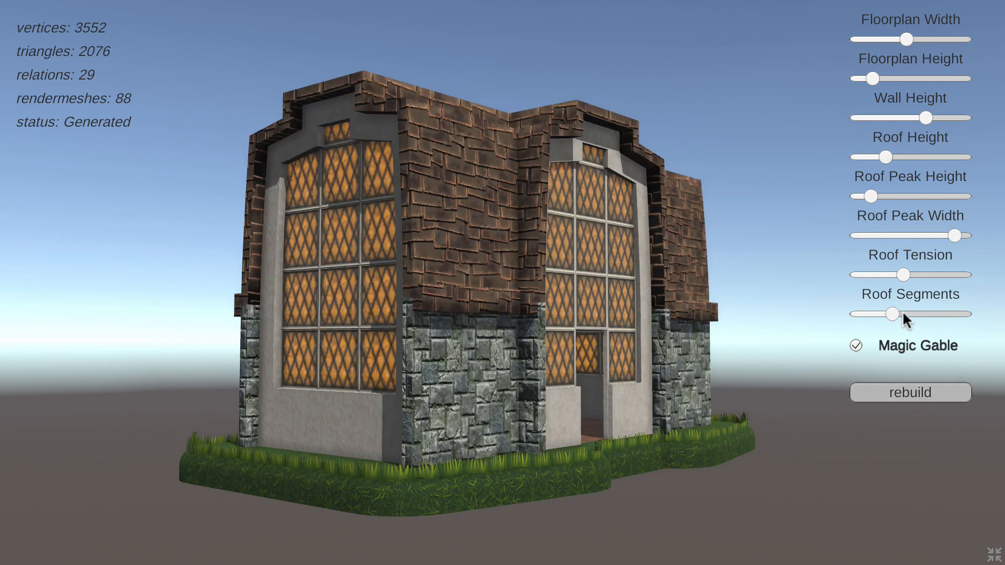
Increase the roof segments and roof tension to about 80% of their ranges and rebuild the house
drag(902, 312, 946, 314)
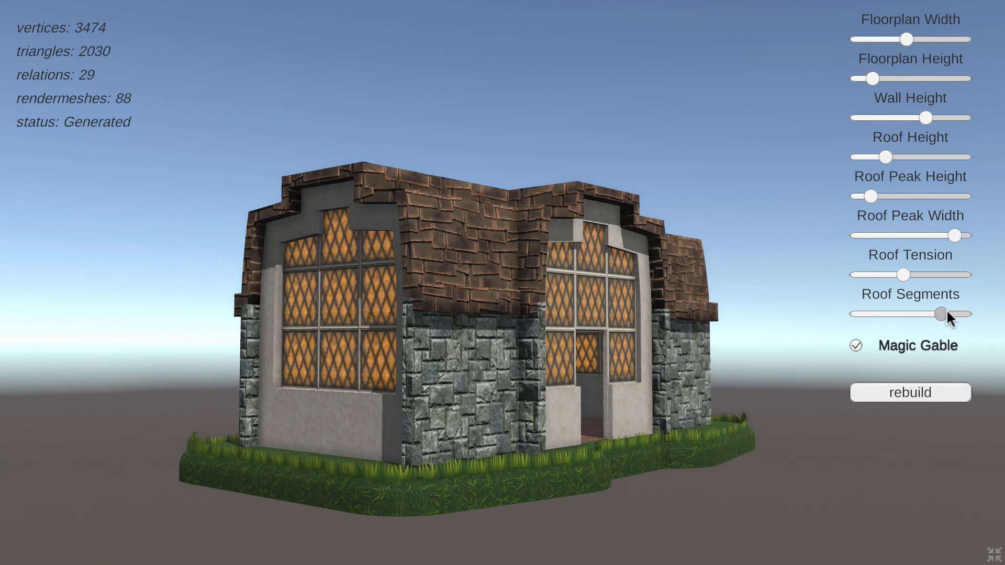
drag(916, 269, 949, 275)
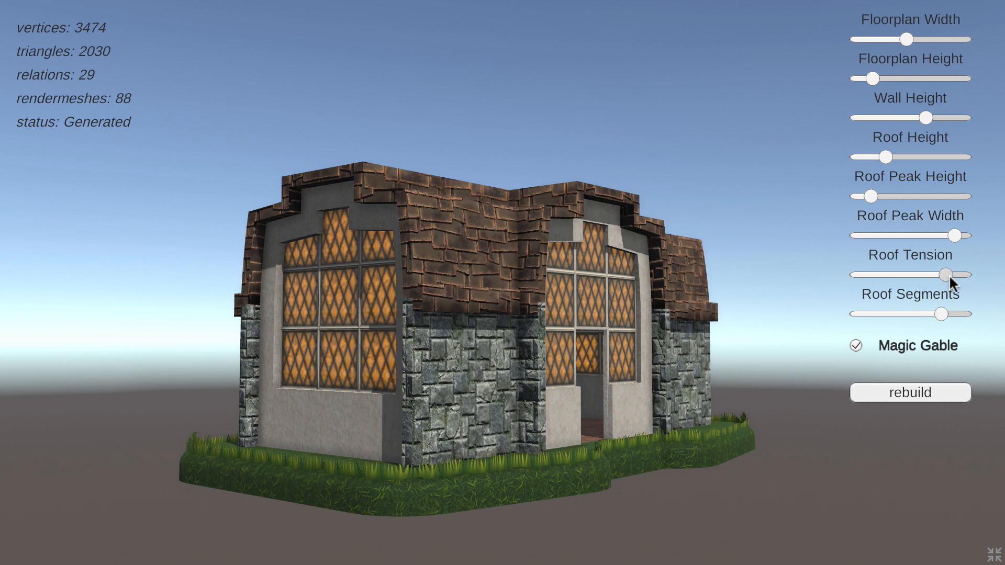
click(928, 393)
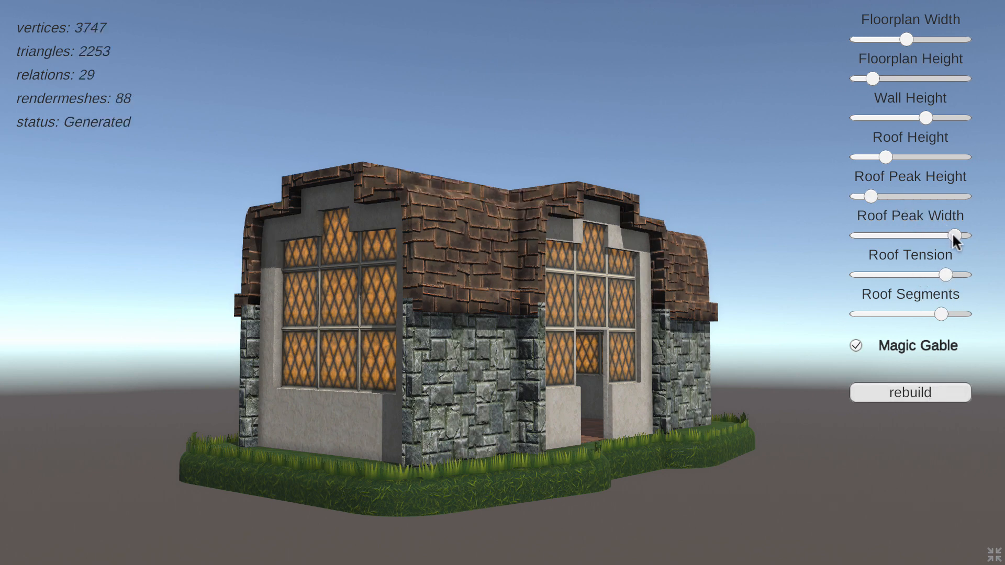
Set the roof peak width and roof peak height to their minimums and rebuild the house
drag(953, 235, 847, 239)
drag(870, 196, 825, 196)
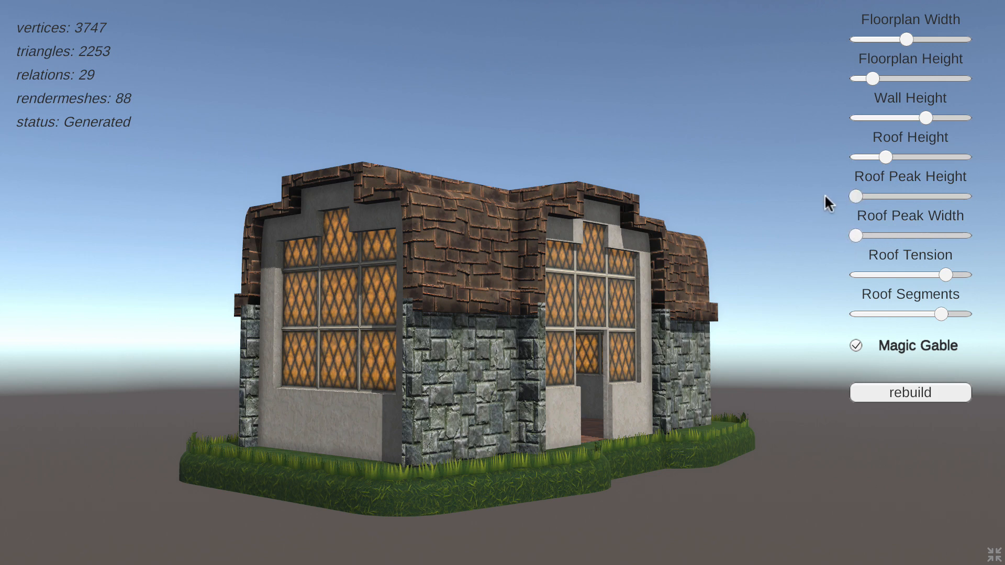
click(917, 393)
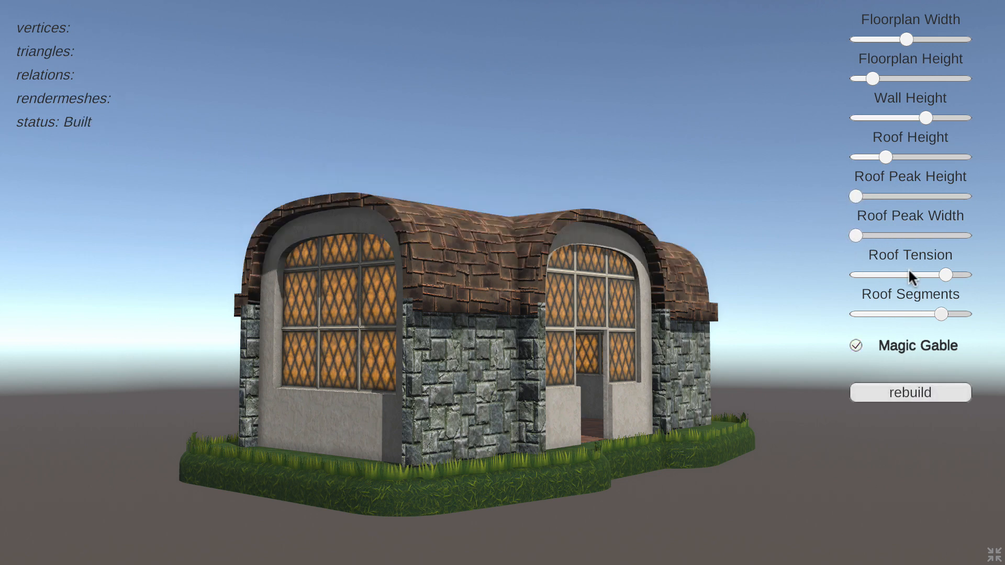
Lower the wall height to about a fifth of its range and raise the roof height to about two-thirds
drag(922, 118, 915, 119)
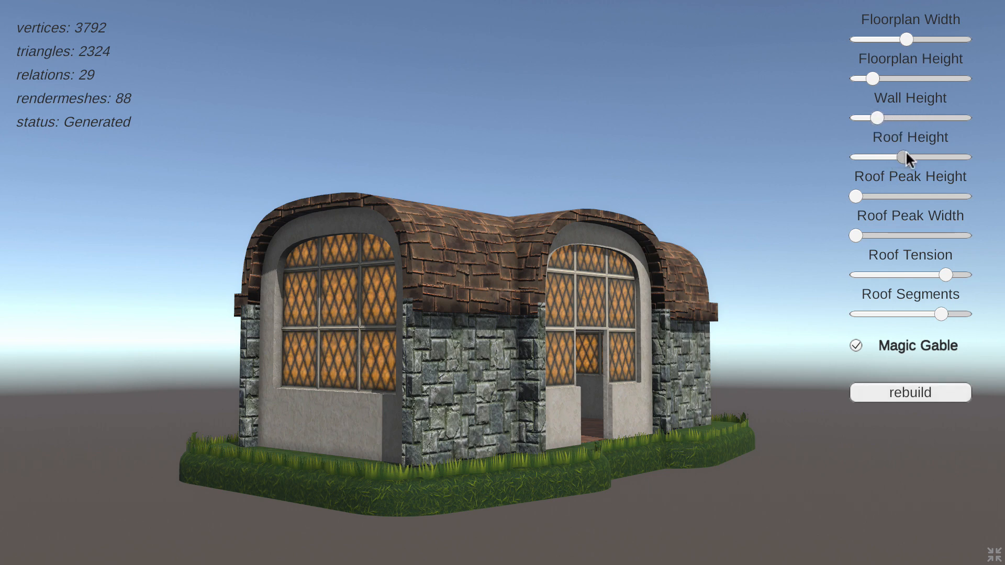
drag(908, 157, 928, 157)
Increase the floorplan height to about two-thirds and reduce the floorplan width to about a fifth, rebuilding after each change
drag(873, 78, 927, 78)
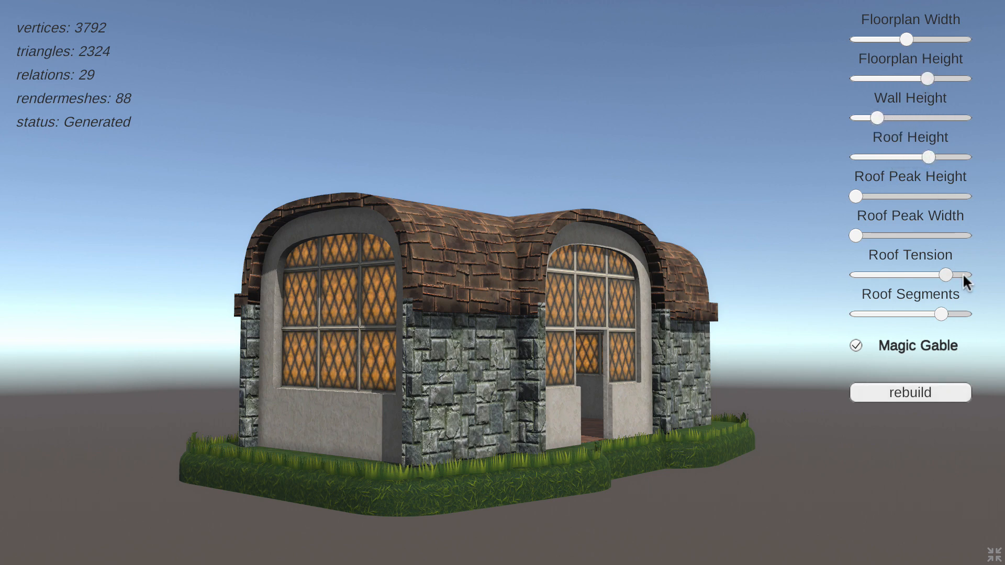
click(924, 385)
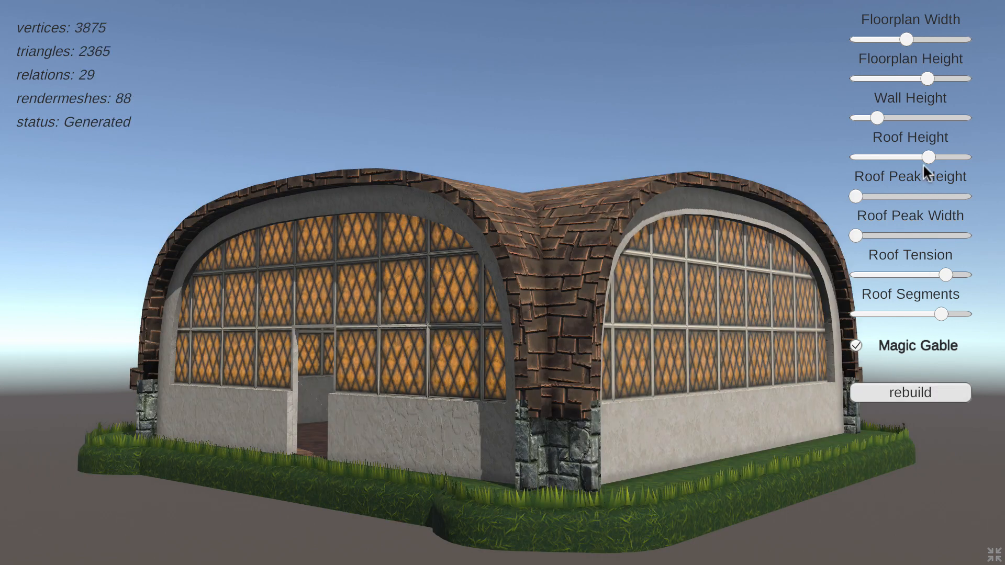
drag(905, 39, 879, 39)
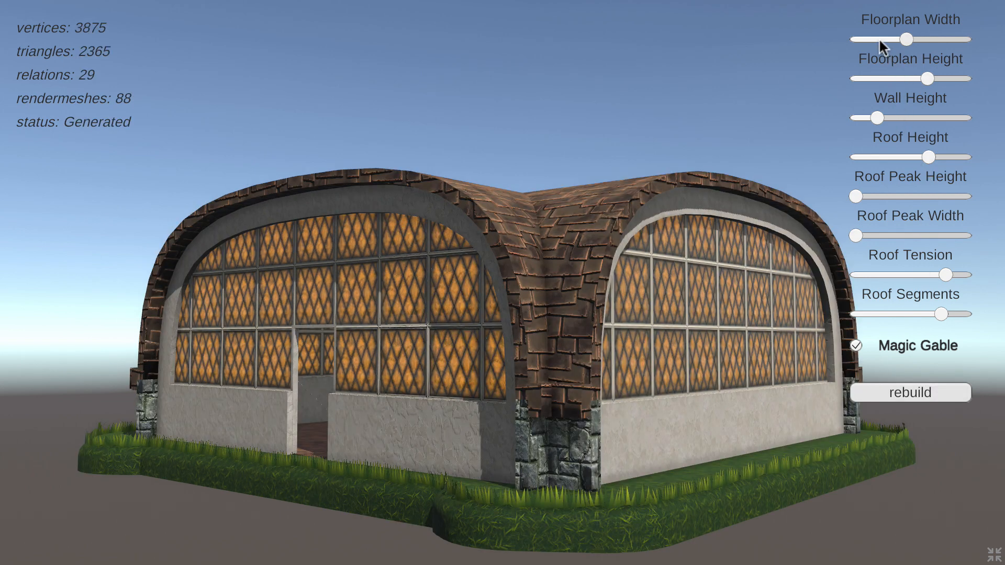
click(899, 388)
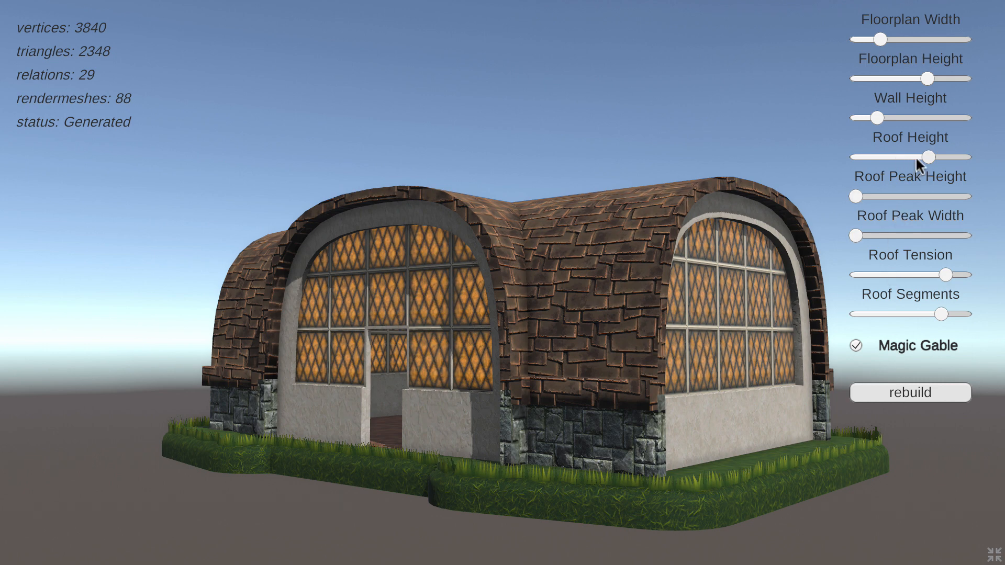
Raise the roof height slightly, cut the roof tension and roof segments to low settings, and rebuild the house
click(940, 156)
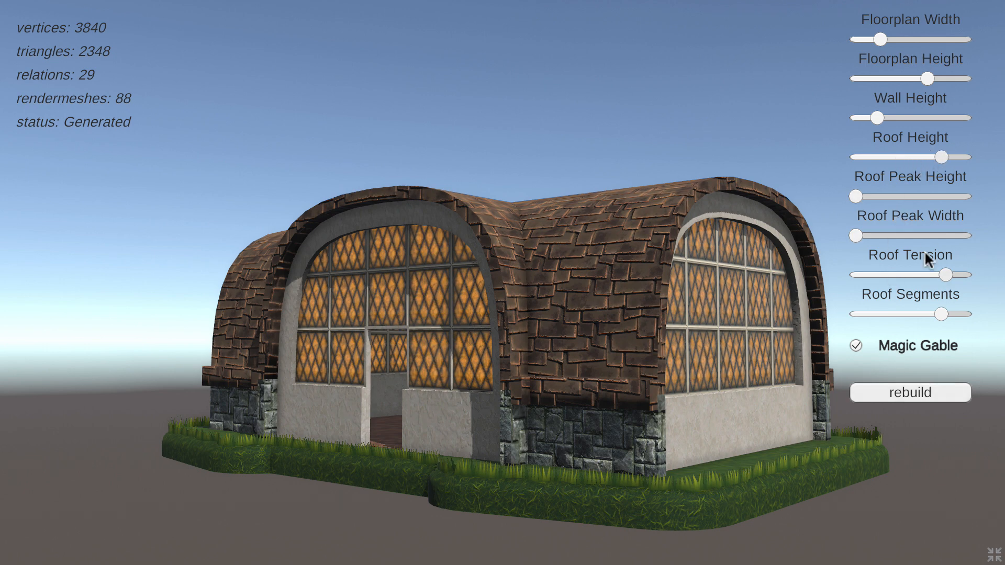
click(863, 314)
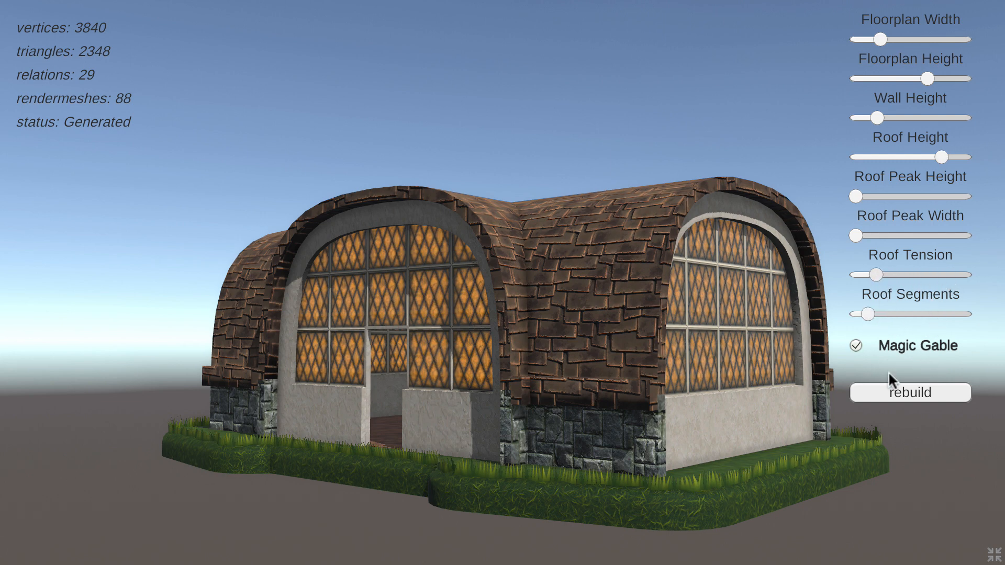
click(895, 386)
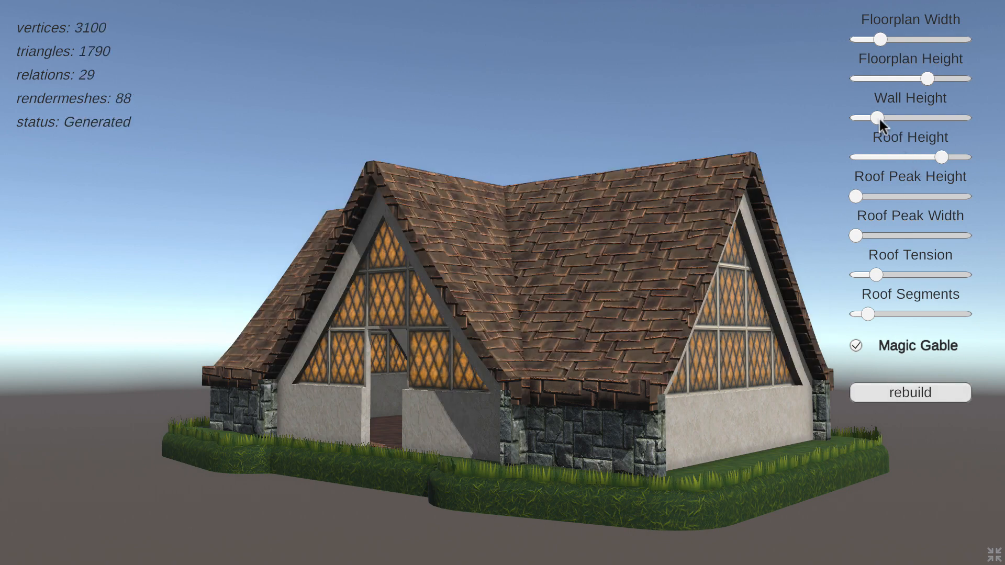
Lower the wall height to almost its minimum and rebuild the house
drag(879, 118, 860, 118)
click(912, 392)
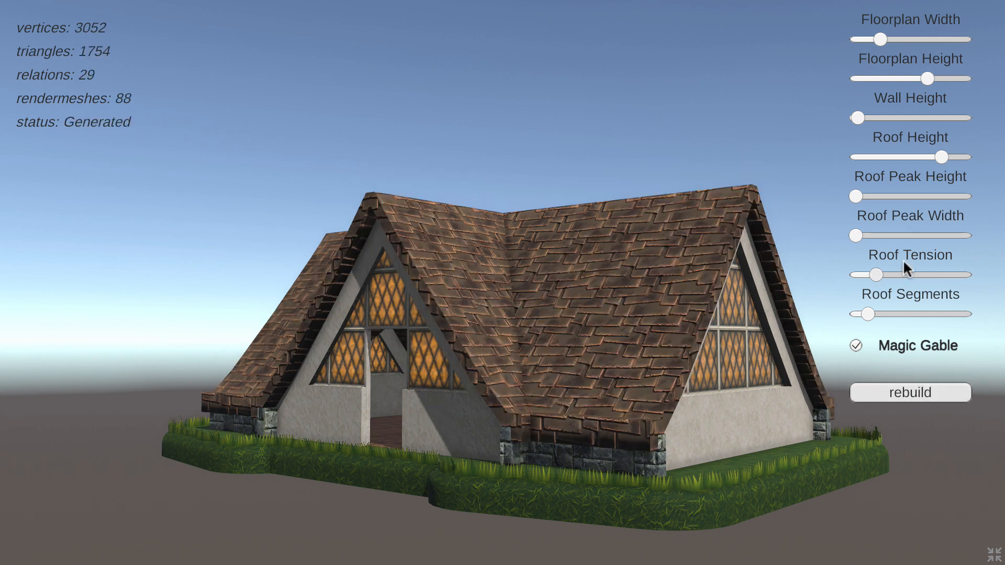
Increase the roof tension to nearly its maximum and lower the roof height to just under half, rebuilding after each change
drag(877, 276, 892, 275)
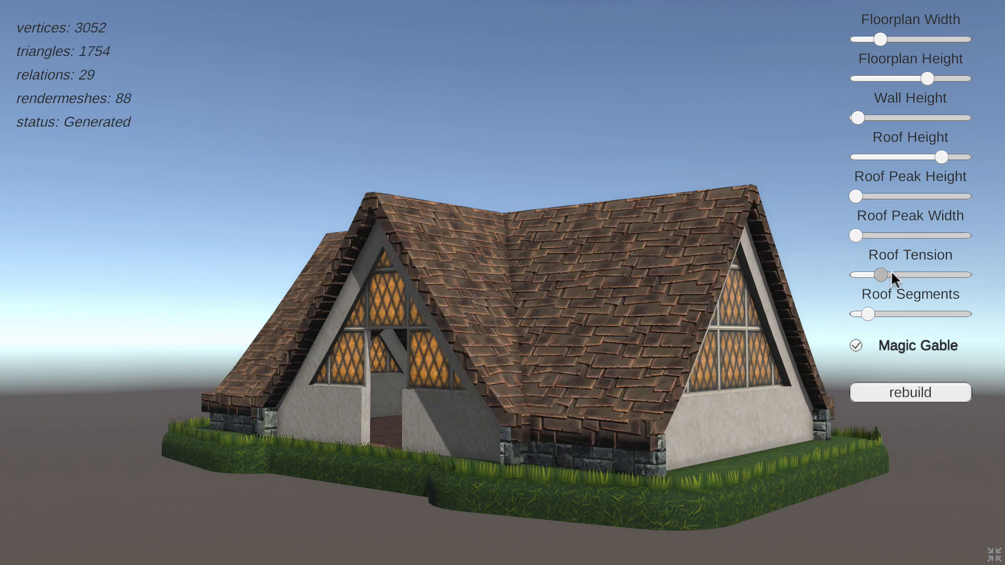
drag(959, 274, 960, 274)
click(928, 382)
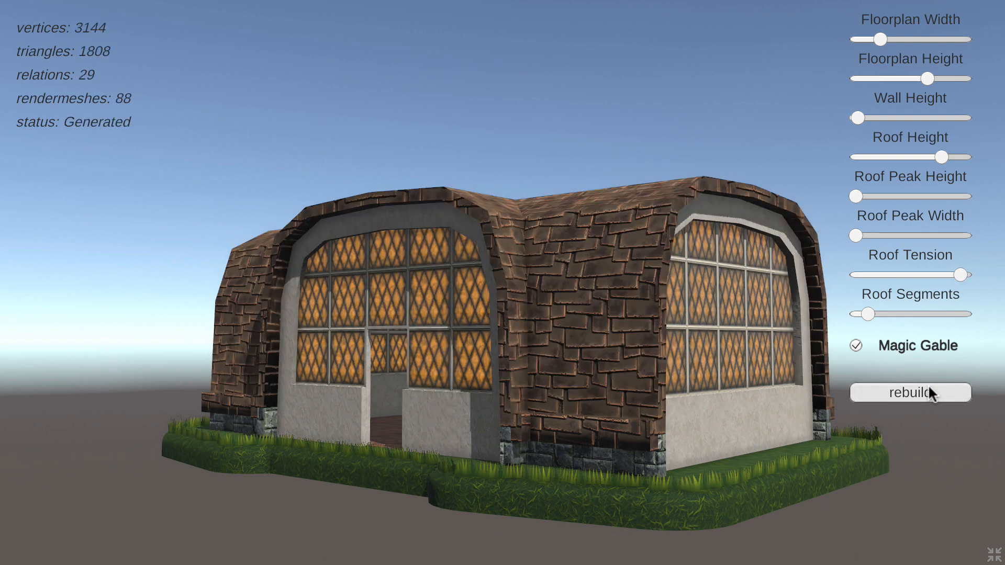
drag(938, 152, 899, 155)
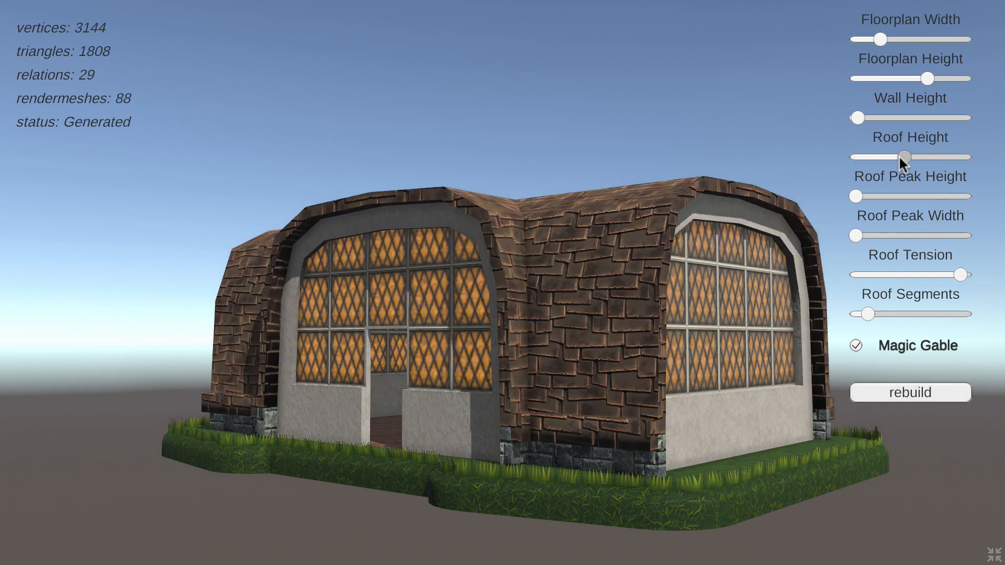
click(911, 391)
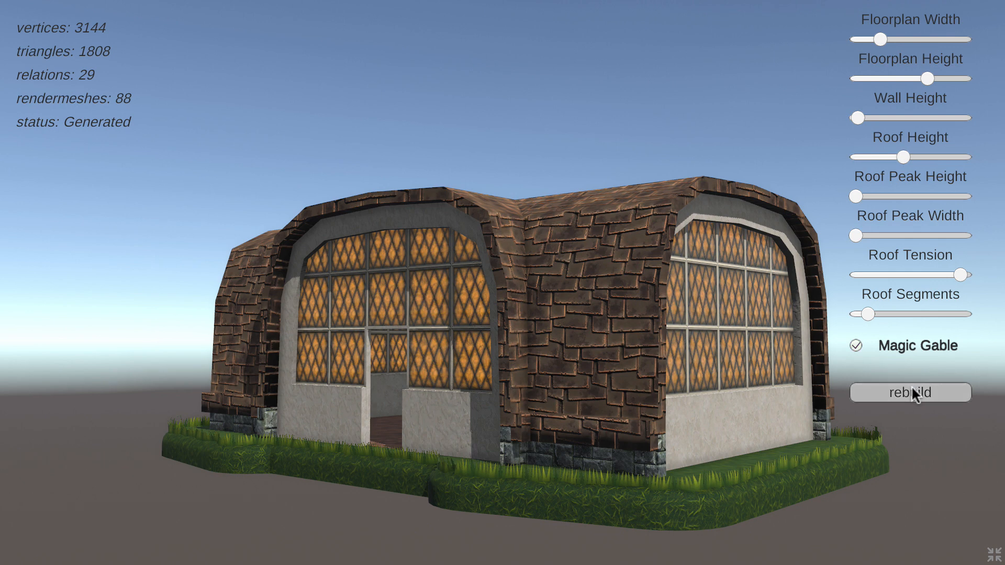
Reduce the floorplan height to near its minimum, try a wider floorplan, narrow it to about a third, and rebuild each version
click(931, 39)
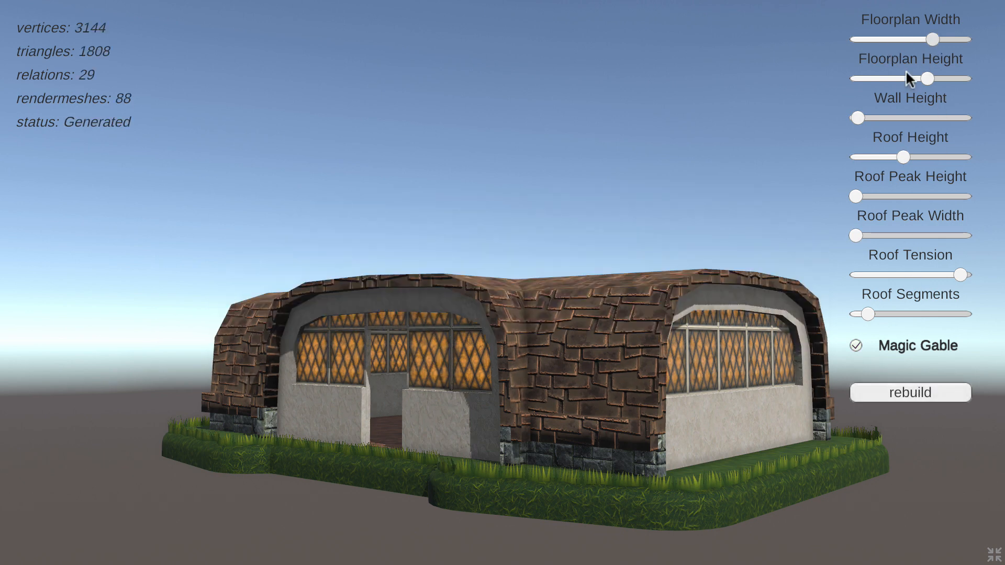
click(868, 79)
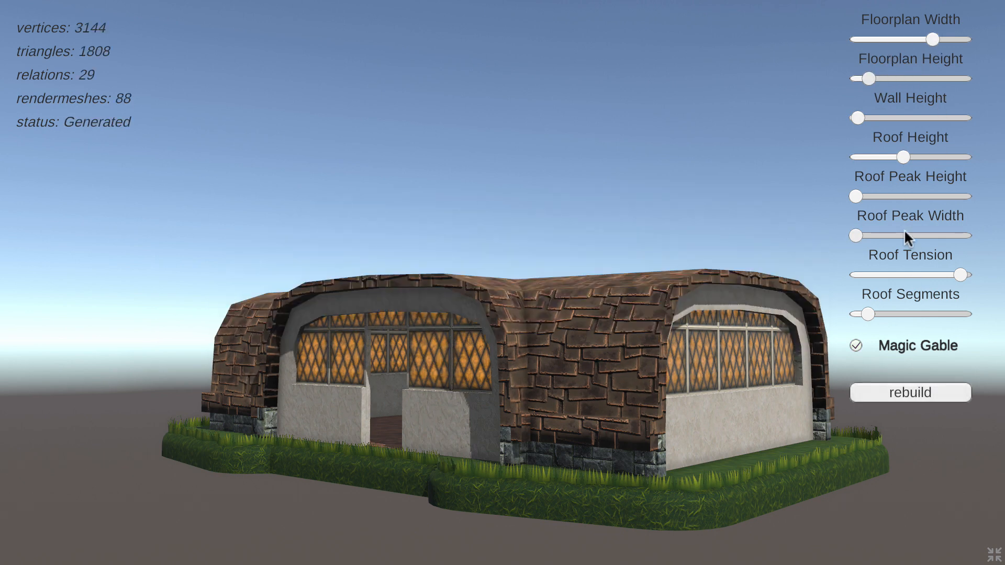
click(906, 391)
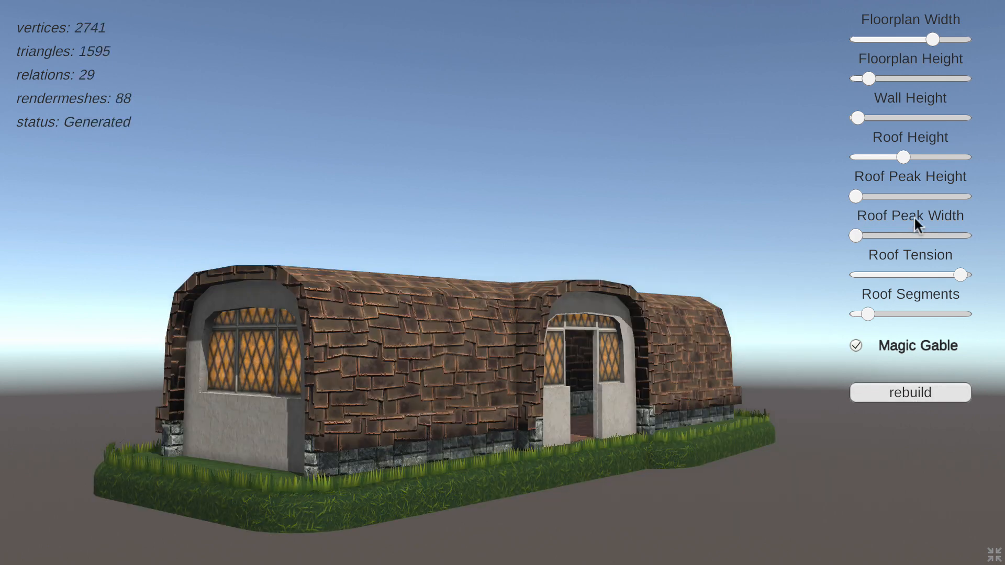
click(892, 39)
click(906, 392)
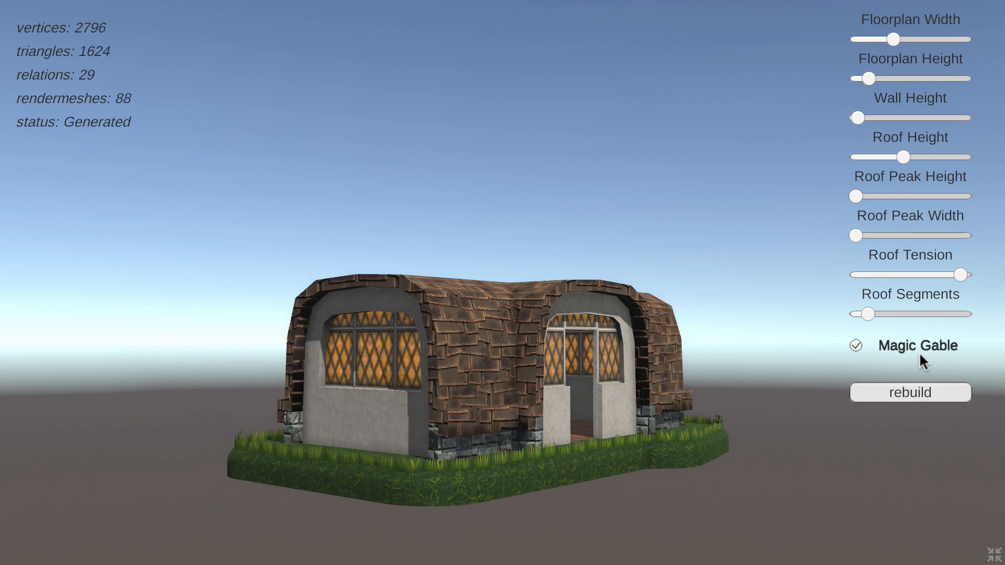
Turn off Magic Gable, raise the roof height to about two-thirds of its range, and rebuild the house
click(901, 348)
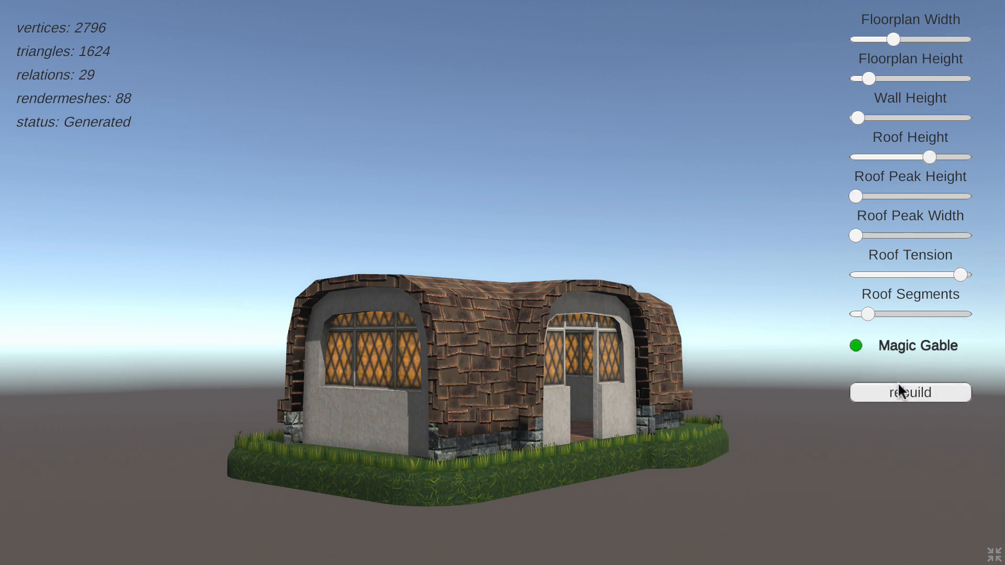
click(911, 391)
click(916, 347)
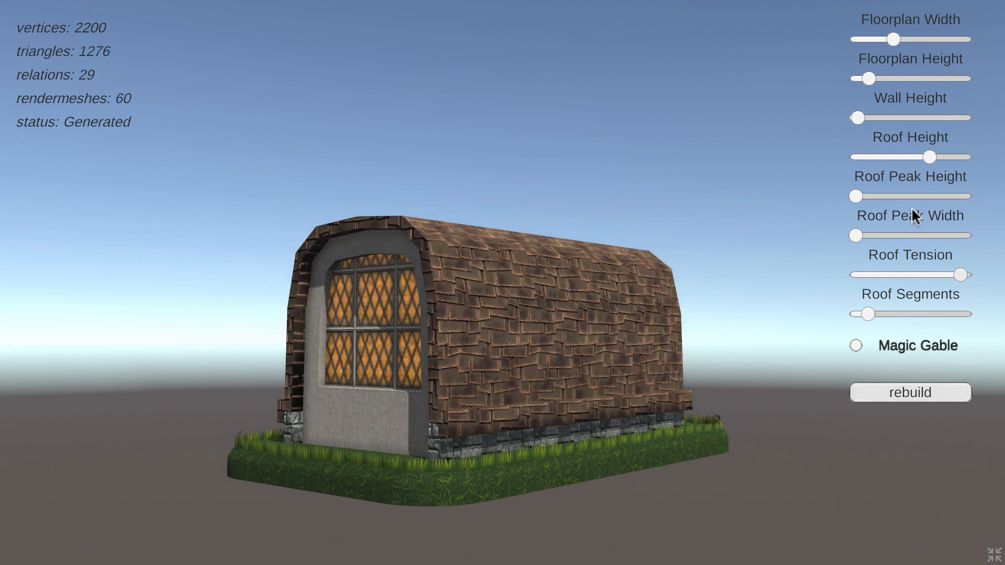
Set the roof segments slightly above mid-range and the roof tension slightly below mid-range, and rebuild the house
click(909, 313)
click(901, 274)
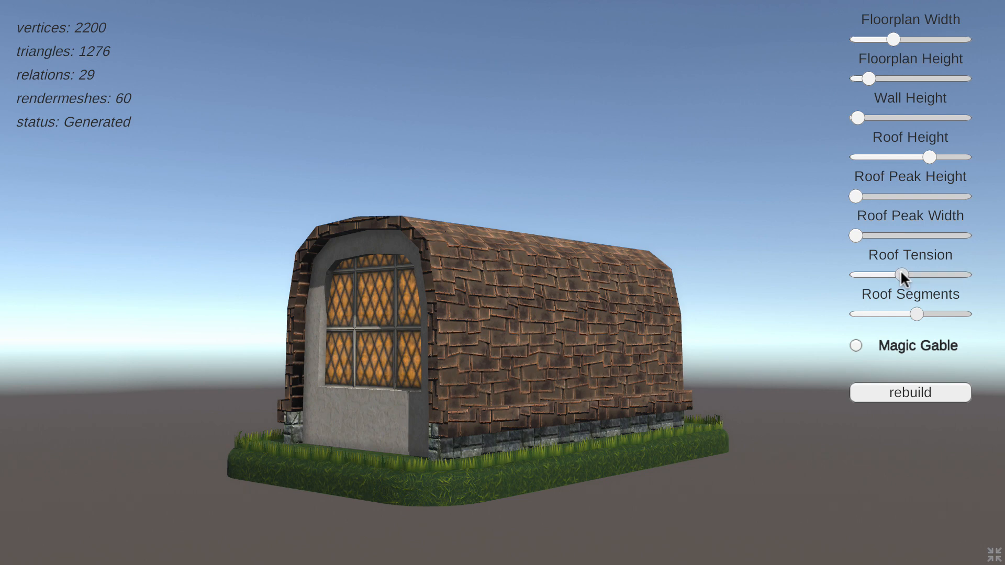
click(916, 388)
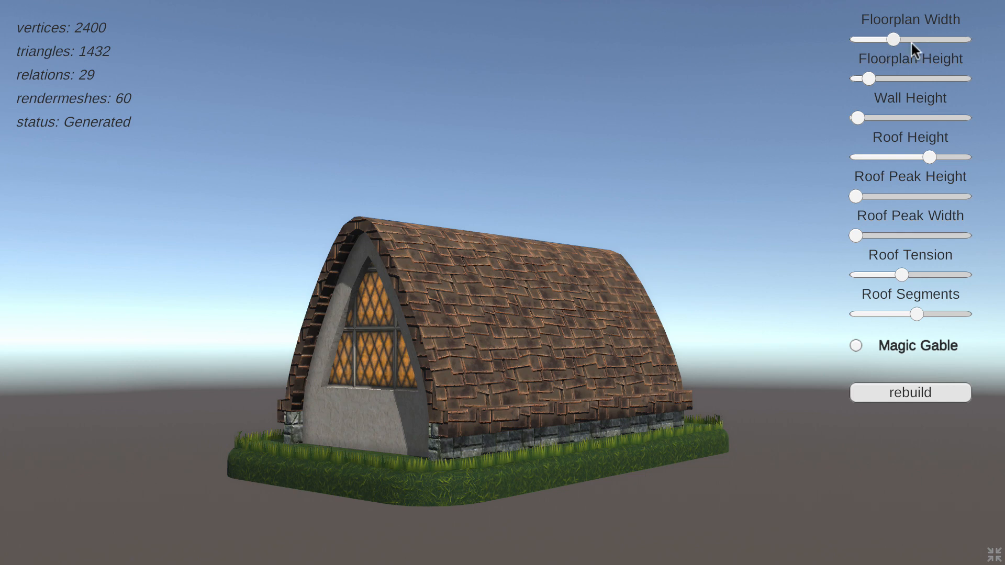
Rebuild the house with the wider floorplan, then set floorplan height to about two-thirds and width to about a quarter, and rebuild again
click(909, 386)
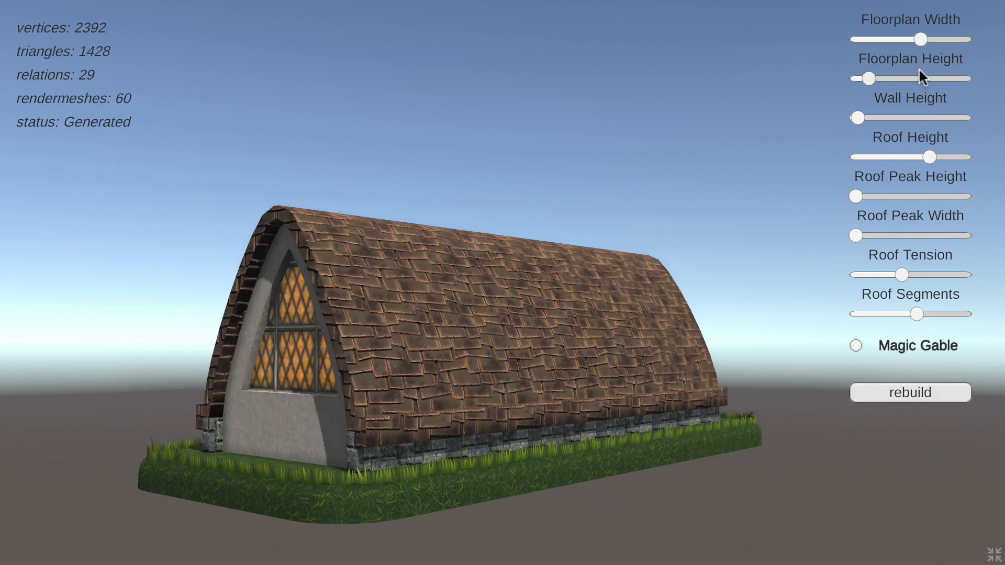
click(930, 78)
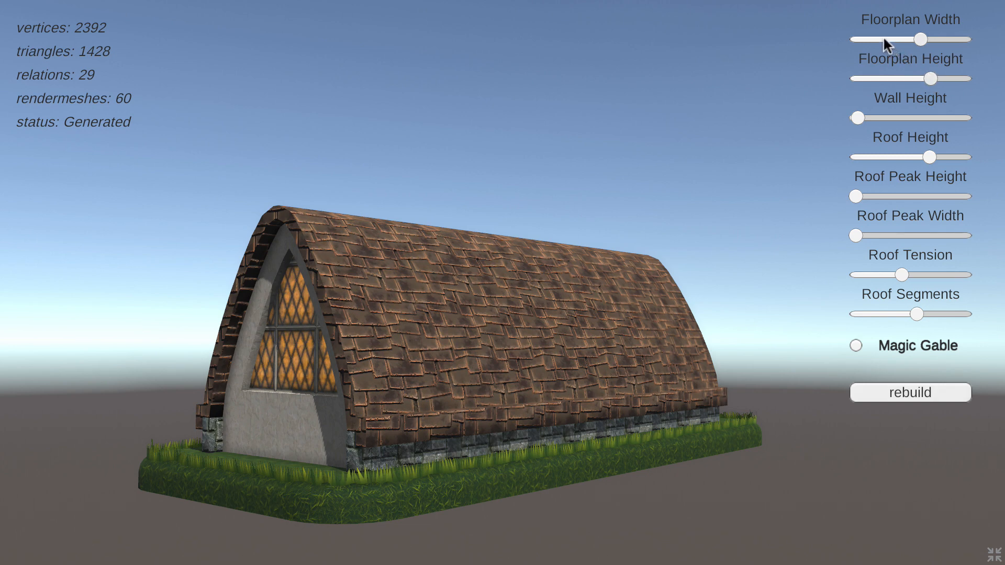
click(883, 39)
click(913, 384)
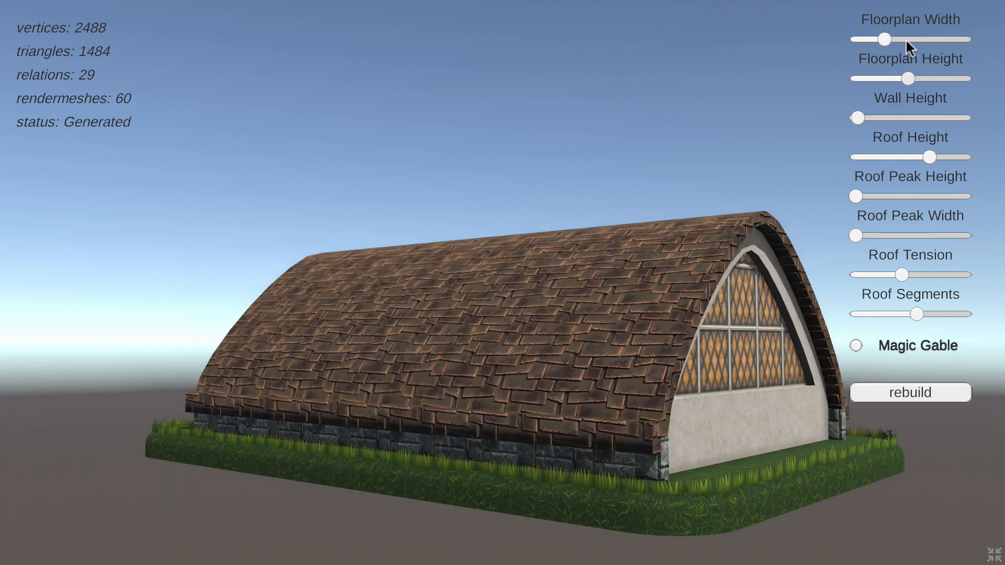
Try a floorplan near mid-range width and about a quarter height, then one a fifth wide and just under half high, rebuilding each
click(886, 78)
click(914, 386)
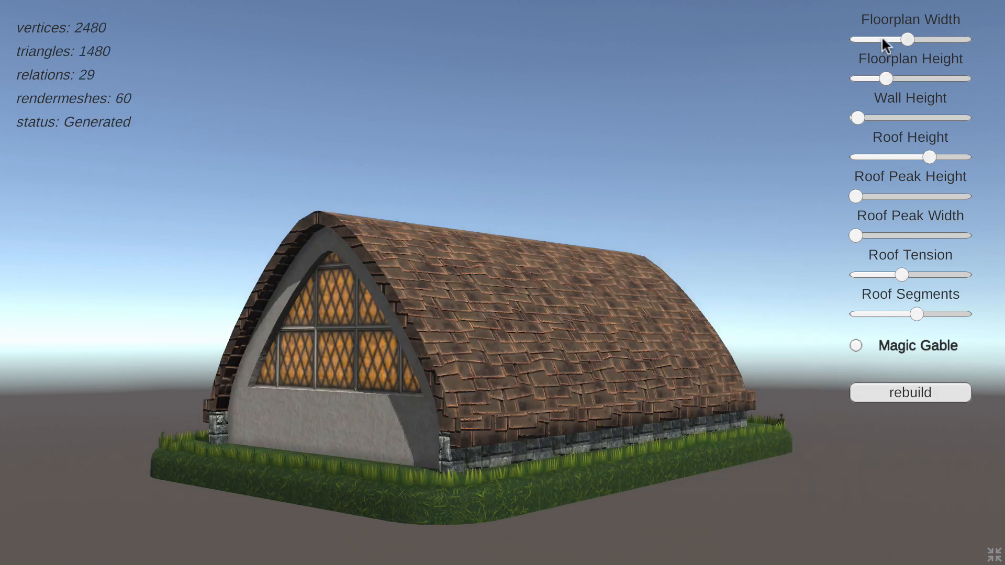
click(879, 39)
click(904, 78)
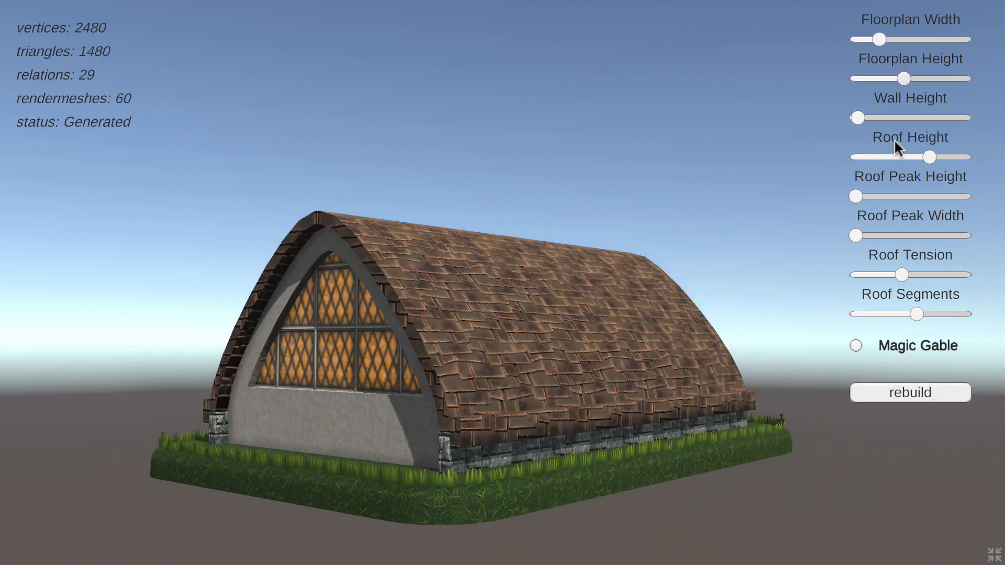
click(897, 391)
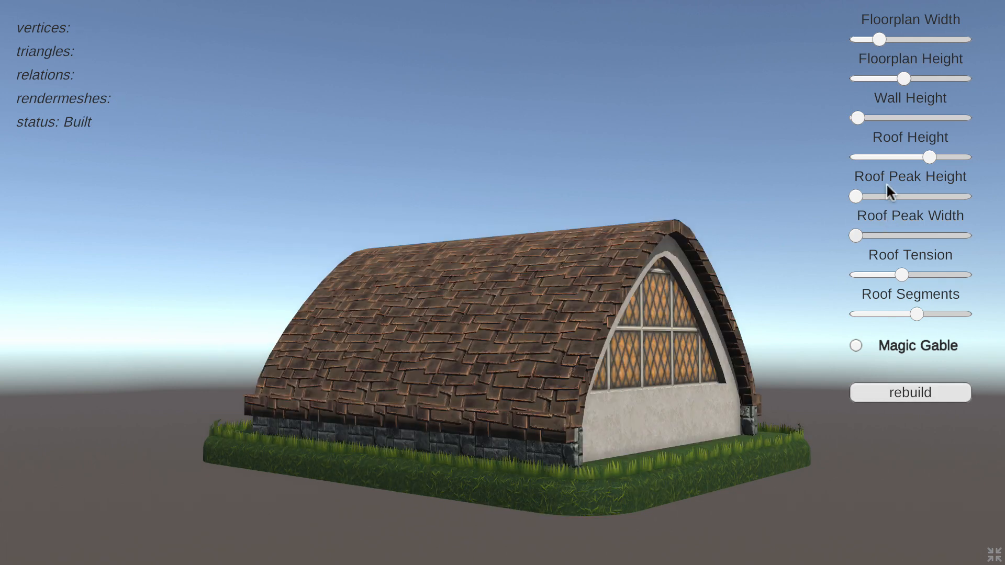
Raise the wall height to over a third, lower the roof height to about a third and roof tension to about a quarter, and rebuild
click(898, 118)
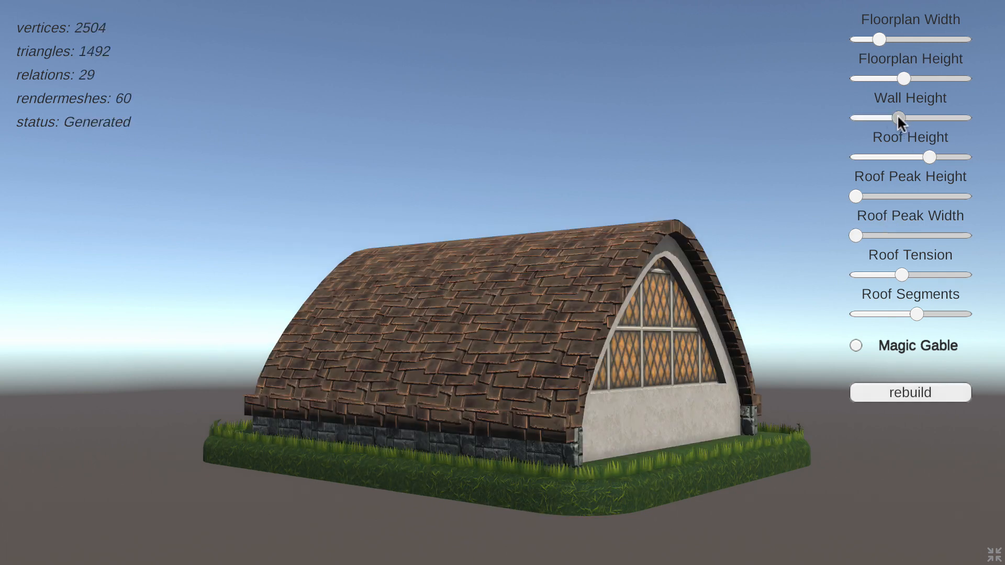
click(891, 157)
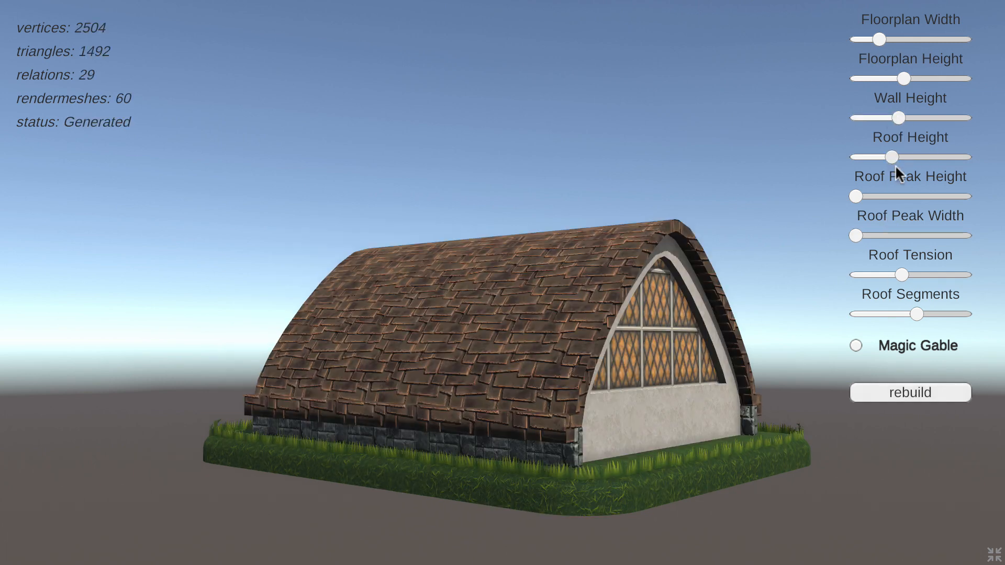
click(882, 274)
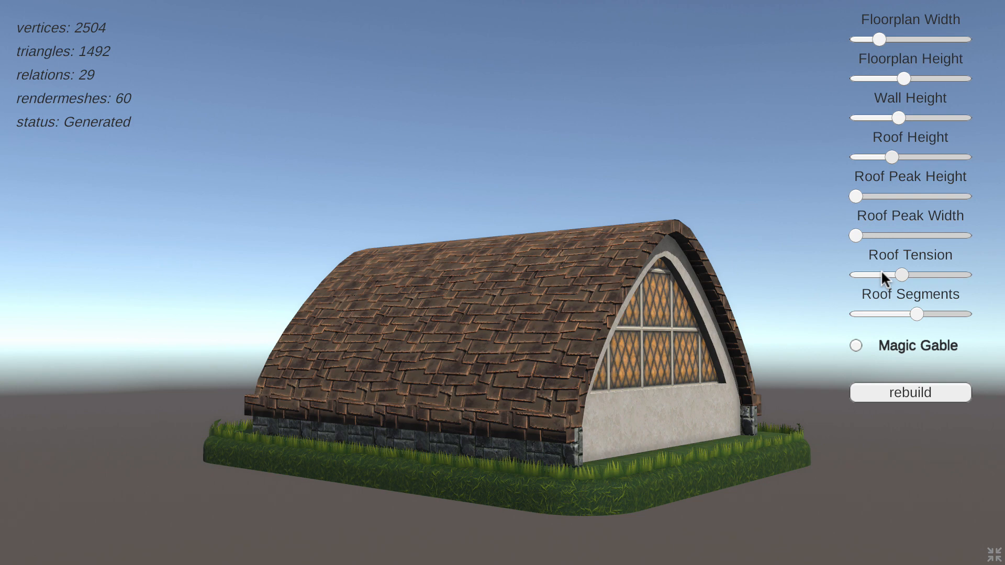
click(896, 389)
With Magic Gable off, rebuild with the floorplan width slightly above mid-range and height about a quarter, then with width a fifth and height just under half
click(882, 348)
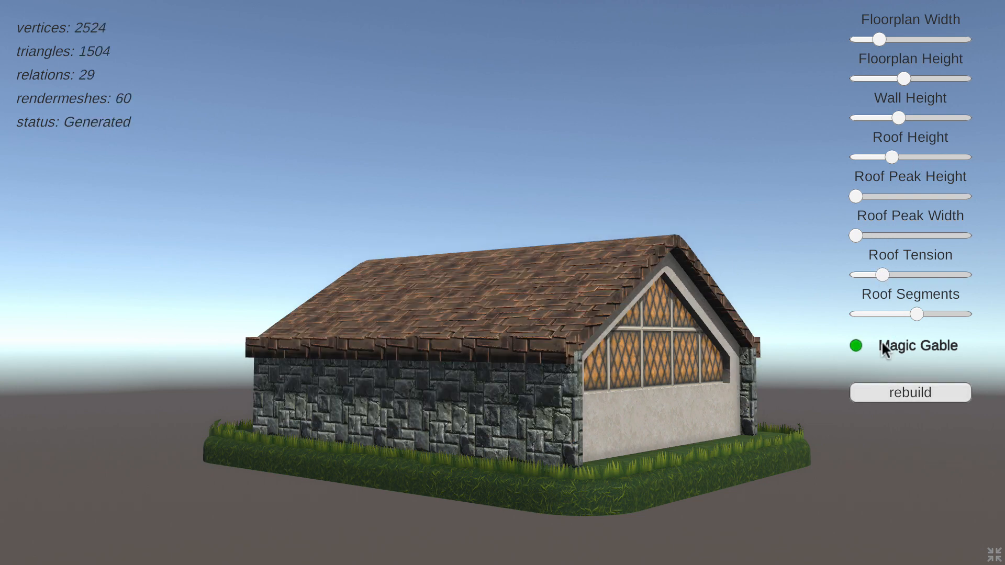
click(915, 39)
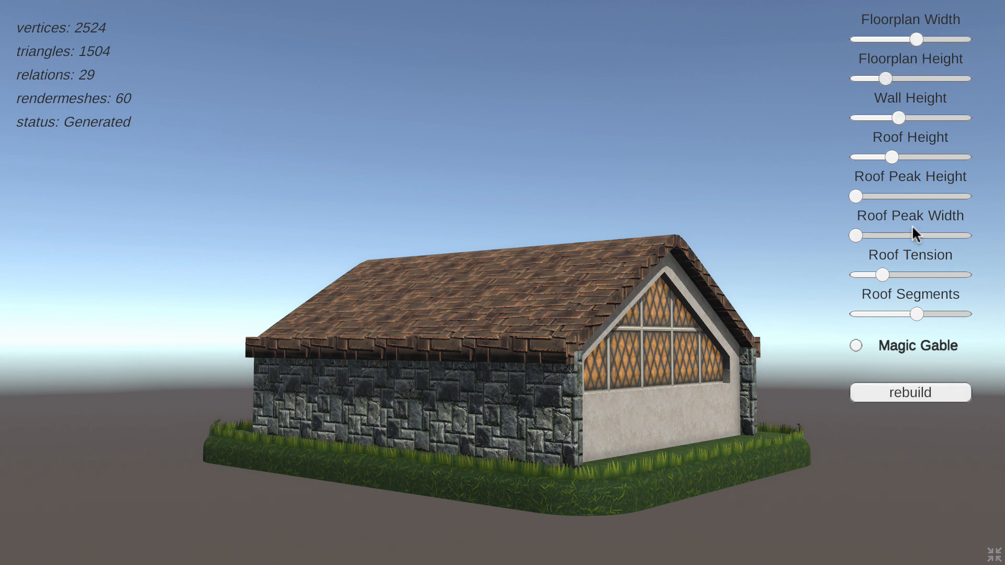
click(909, 392)
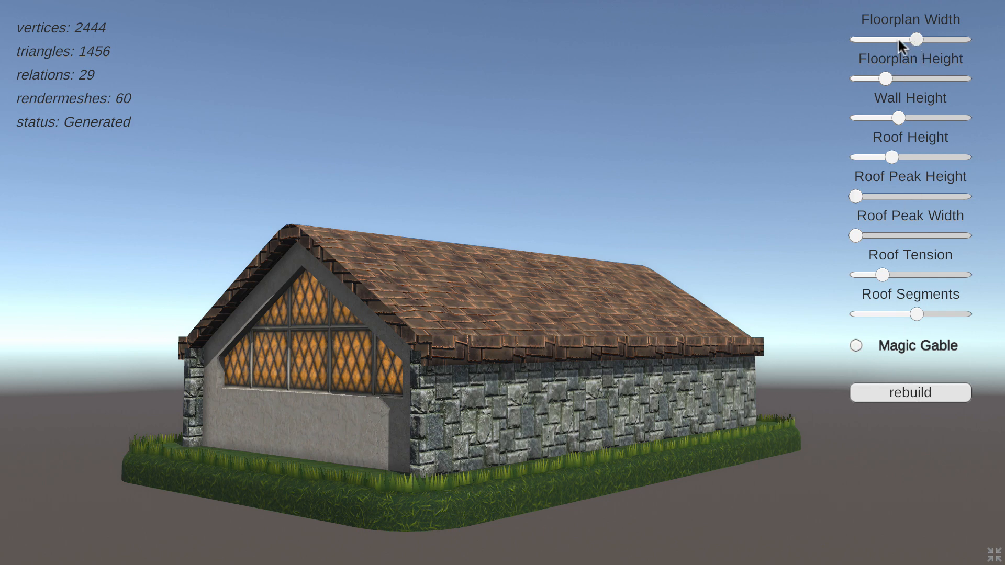
click(878, 40)
click(905, 79)
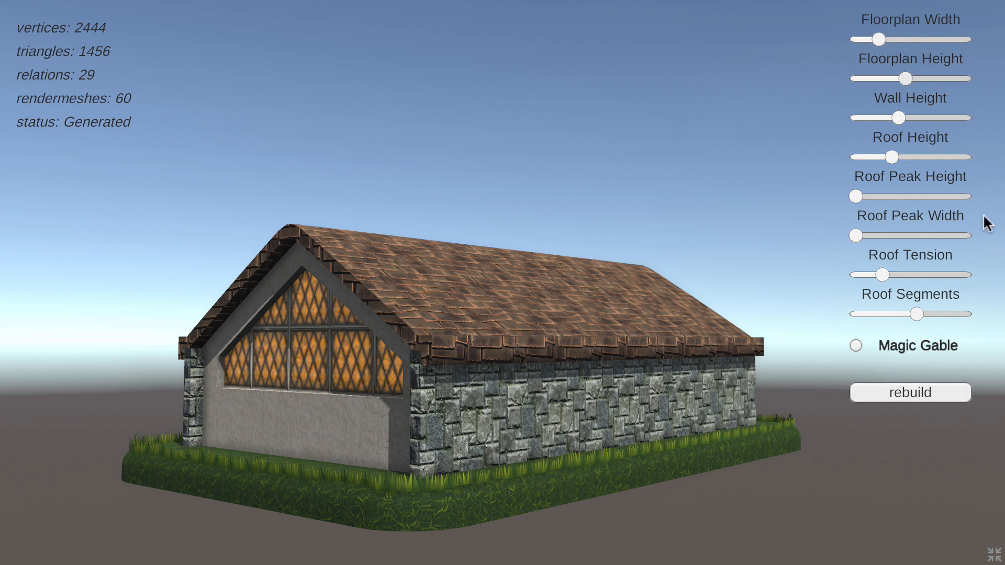
click(921, 384)
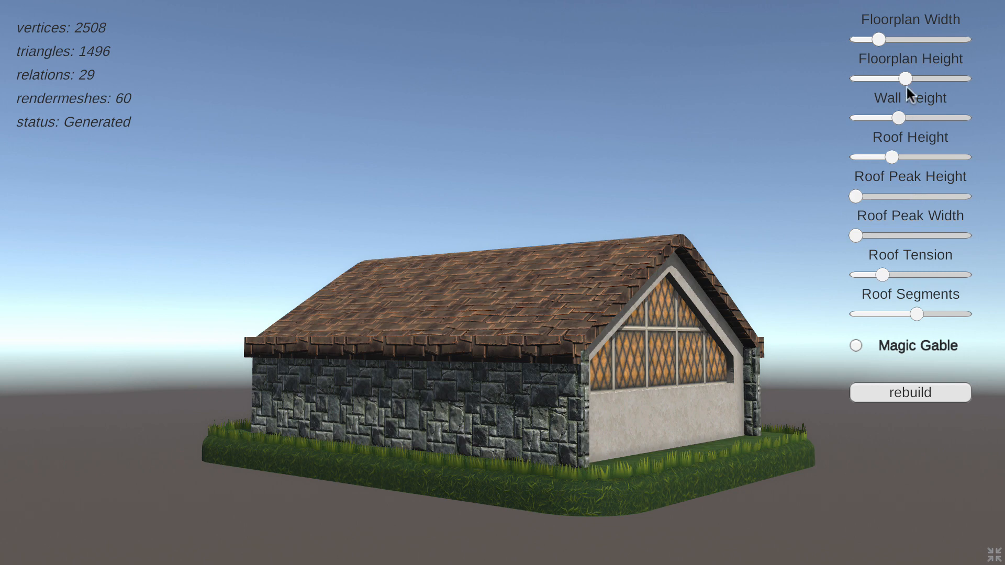
Set the floorplan width to mid-range and floorplan height to about a fifth, rebuilding the house before and after turning on Magic Gable
click(909, 40)
click(879, 77)
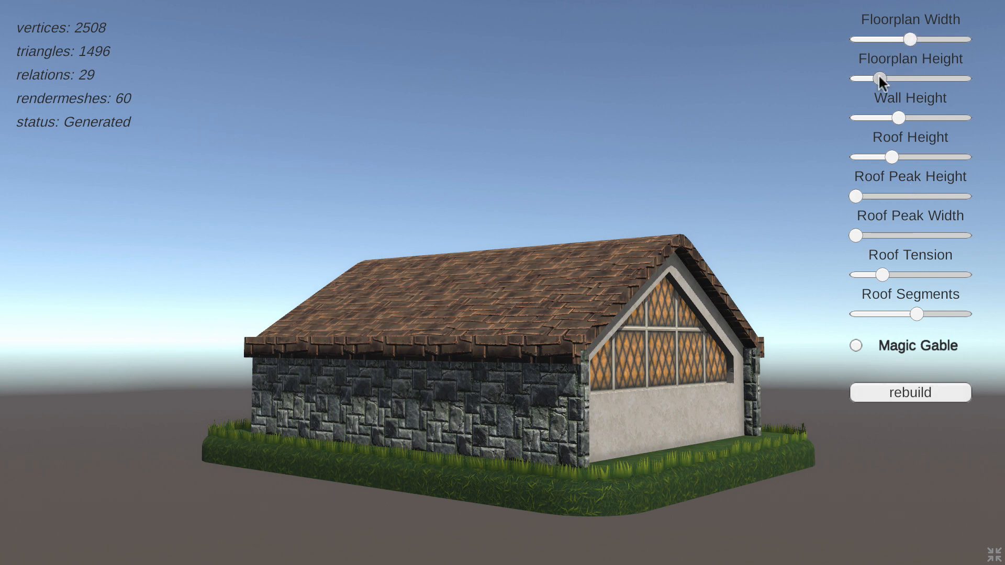
click(896, 388)
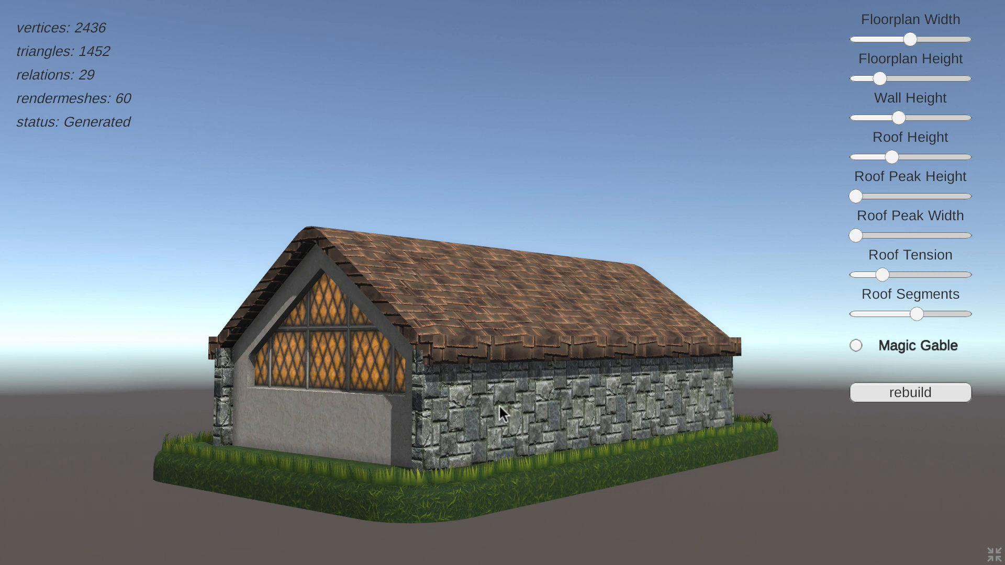
click(881, 347)
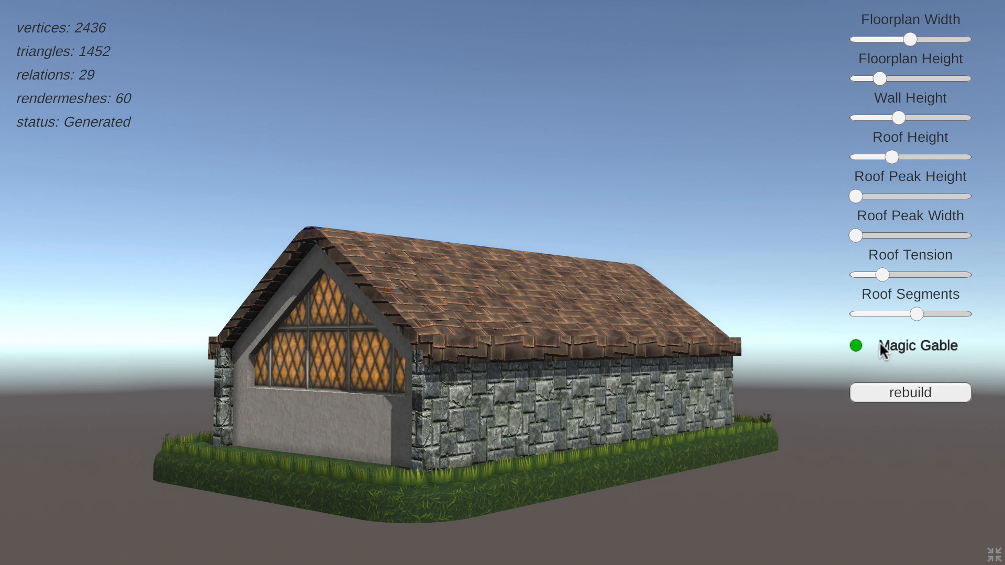
click(899, 386)
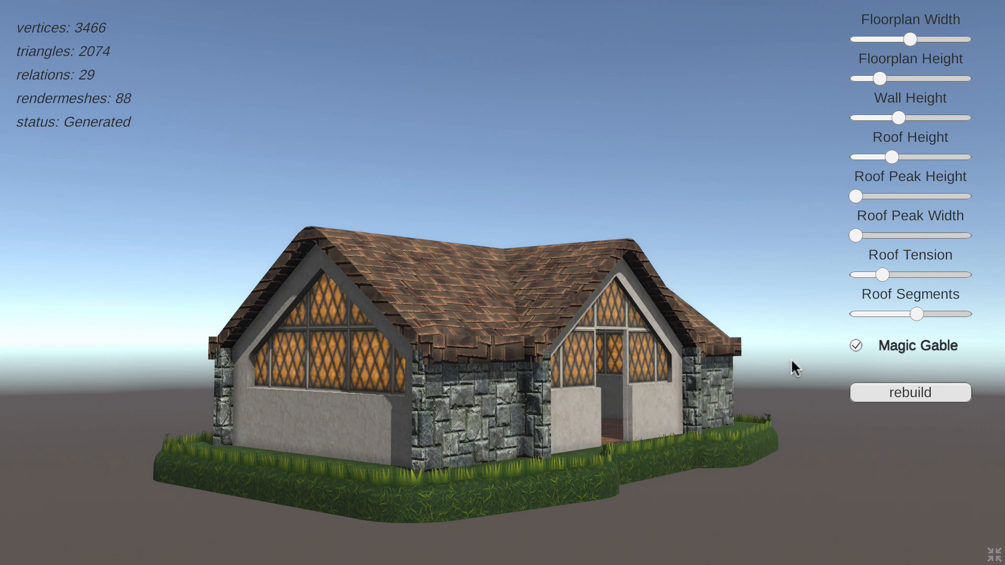
Raise the floorplan height slightly above mid-range, narrow the floorplan width to about a quarter, and rebuild the house
click(914, 78)
click(884, 40)
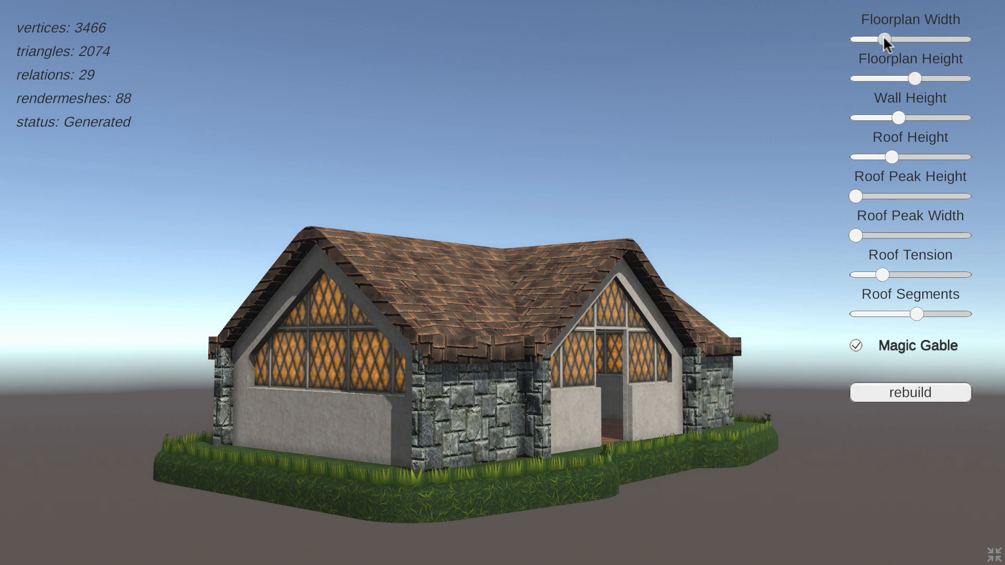
click(912, 390)
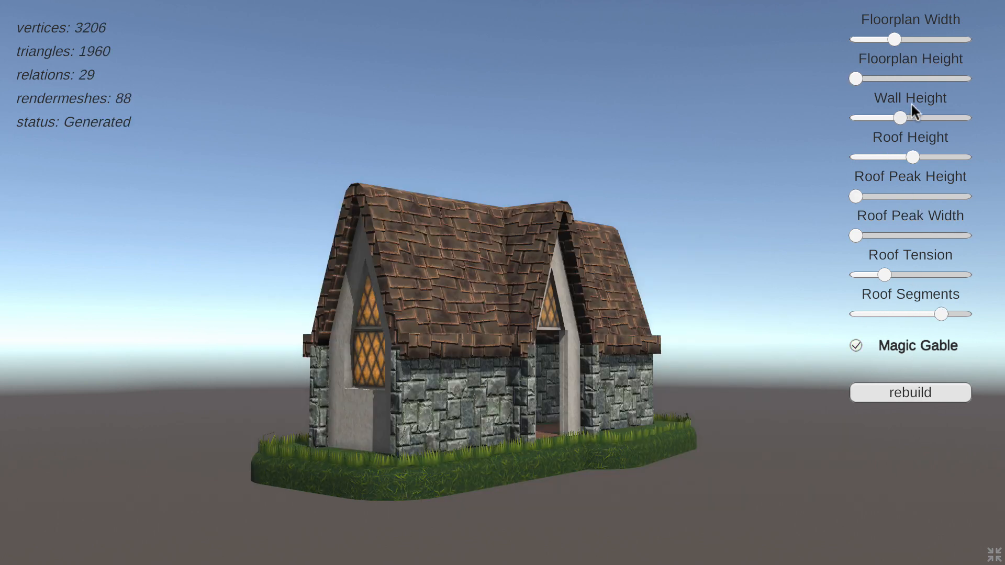
Raise the roof height to about four-fifths and the roof tension slightly above mid-range, rebuilding the house with the changes
drag(909, 156, 944, 155)
click(884, 273)
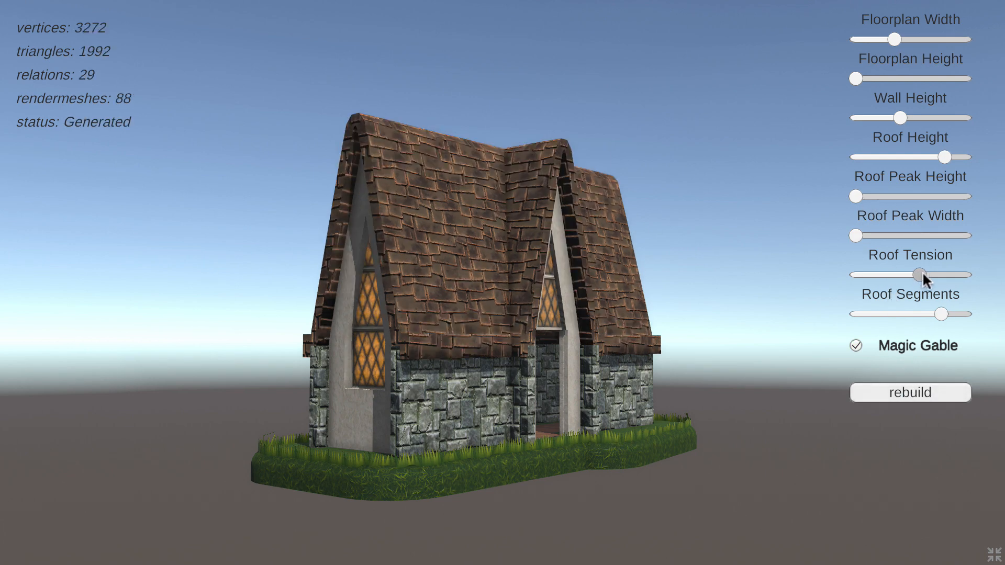
click(900, 393)
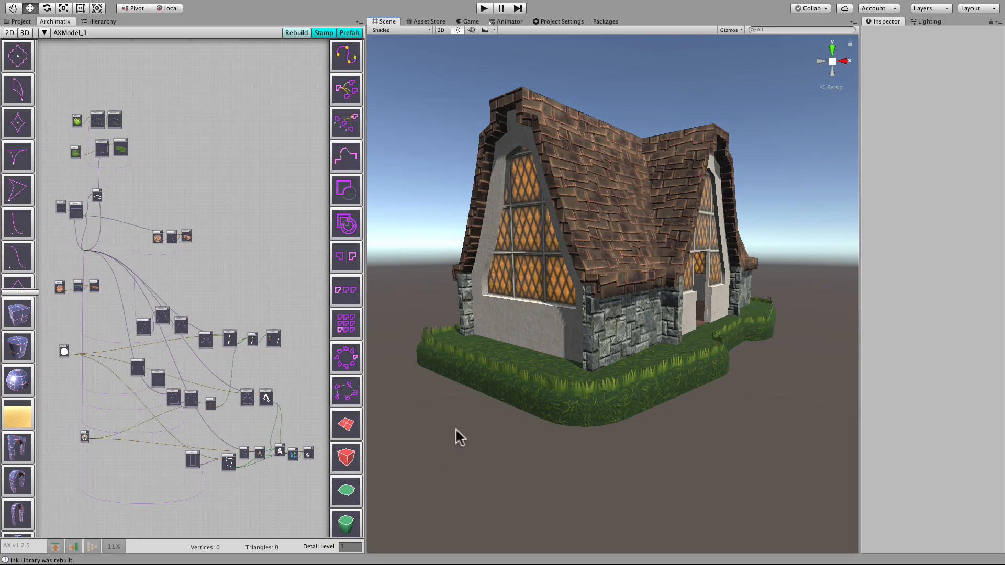
Switch to the Unity editor and examine the house model's front and gable end in the scene
alt+drag(456, 431, 370, 432)
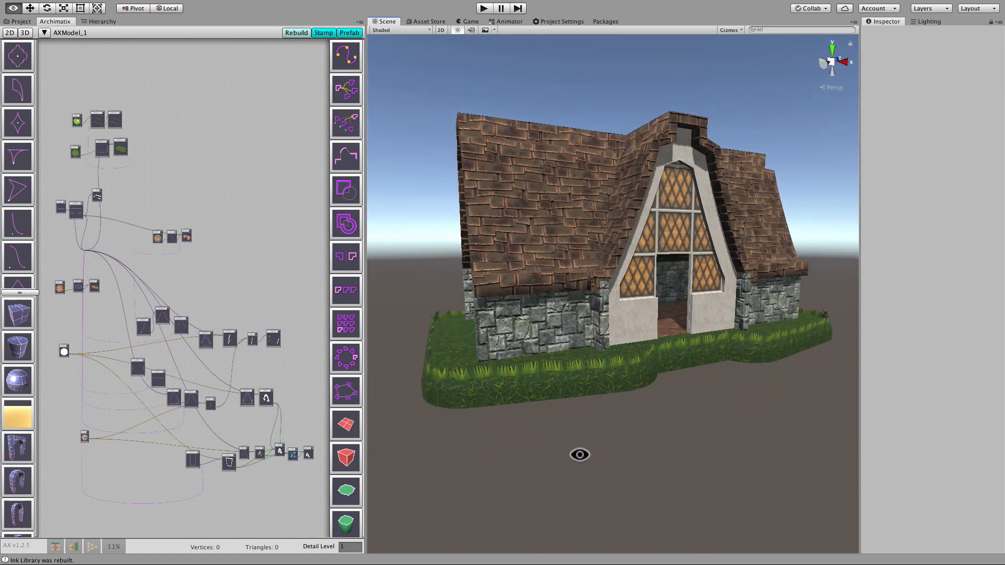
alt+drag(672, 448, 774, 477)
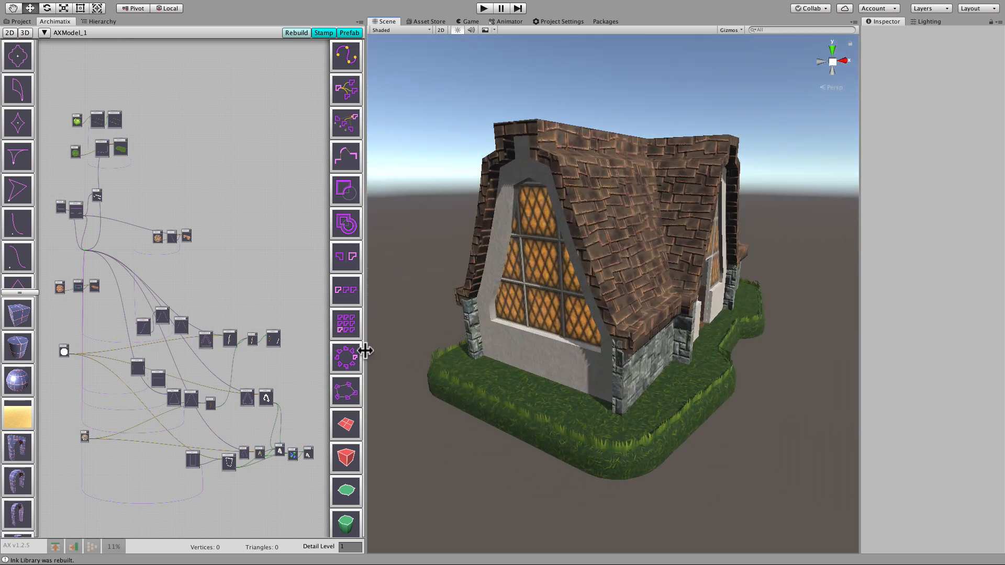
Widen the Archimatix node graph and examine the AXModel_1 nodes and their connections, from the floorplan through to the gable parts
drag(365, 351, 412, 354)
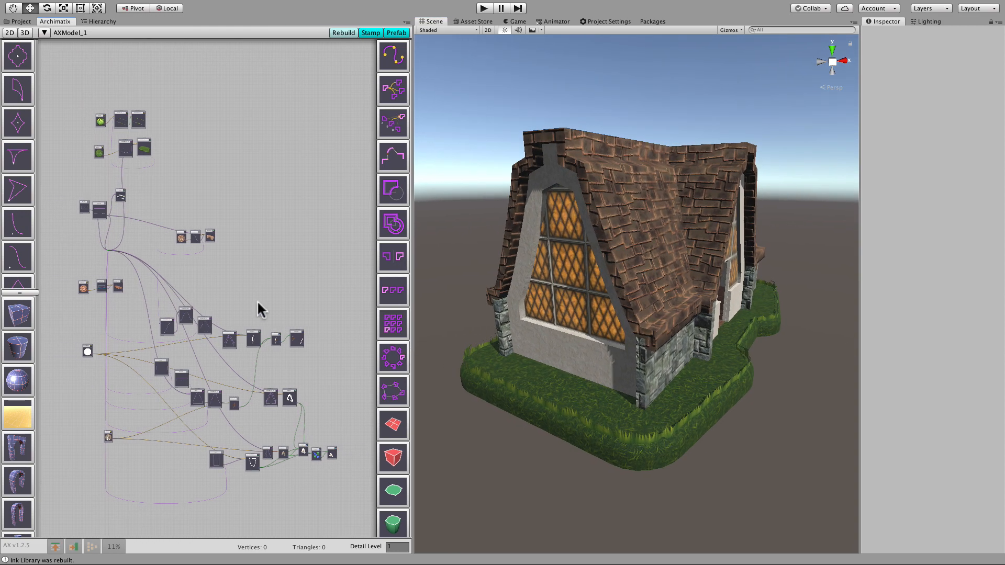
scroll(247, 294, up, 3)
middle_drag(251, 303, 390, 365)
scroll(342, 372, up, 3)
middle_drag(291, 272, 309, 371)
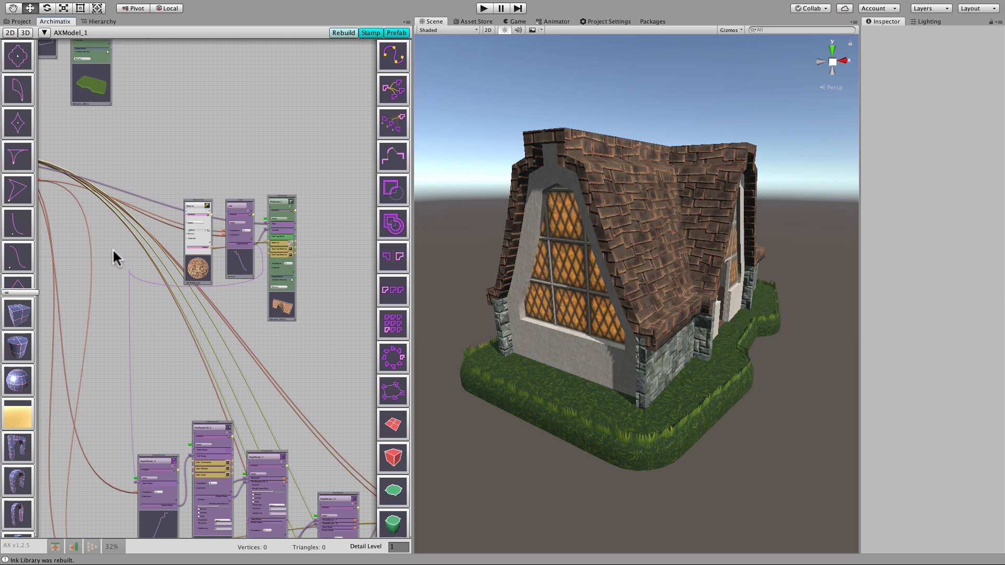
mouse_move(115, 256)
middle_down()
mouse_move(191, 433)
mouse_move(253, 480)
mouse_move(299, 398)
mouse_move(305, 414)
mouse_move(305, 256)
mouse_move(262, 192)
mouse_move(179, 153)
mouse_move(198, 239)
mouse_move(130, 255)
middle_up()
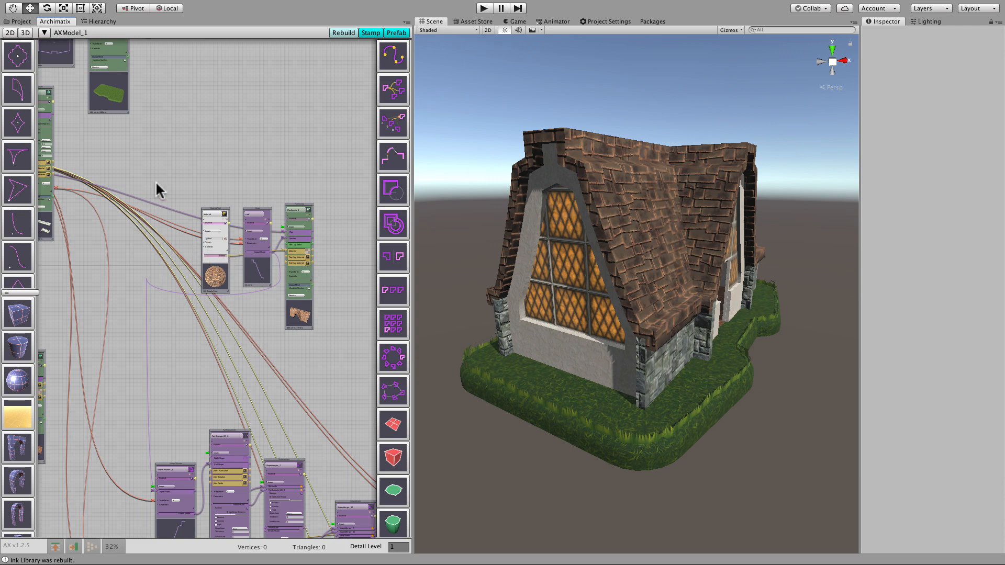
scroll(155, 180, down, 1)
middle_drag(158, 177, 247, 254)
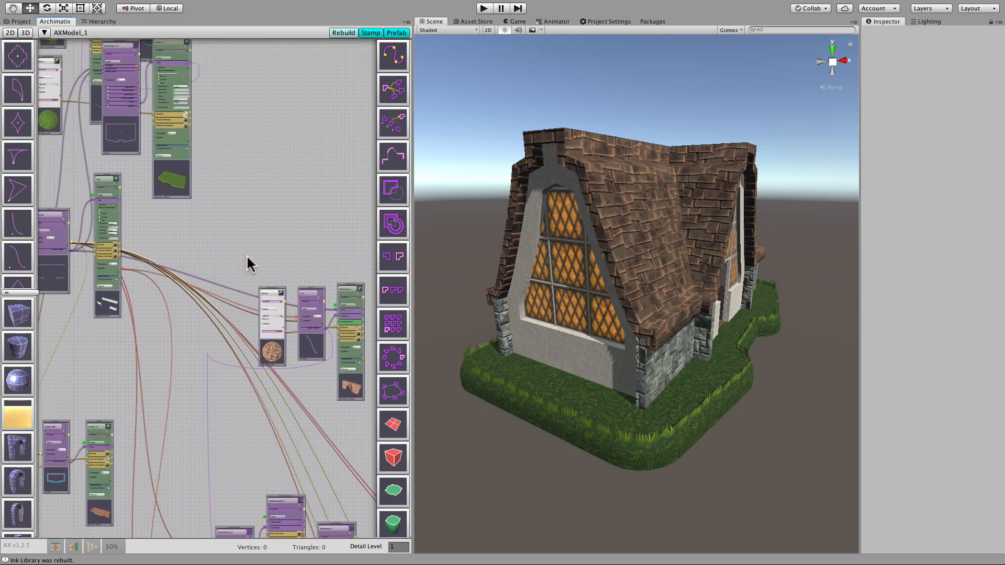
scroll(247, 252, down, 5)
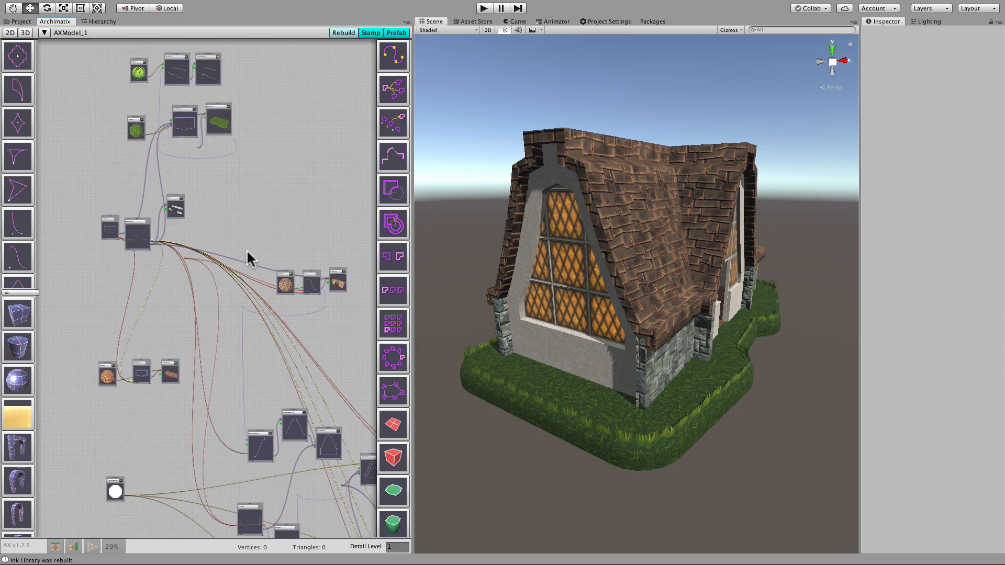
middle_drag(266, 212, 246, 209)
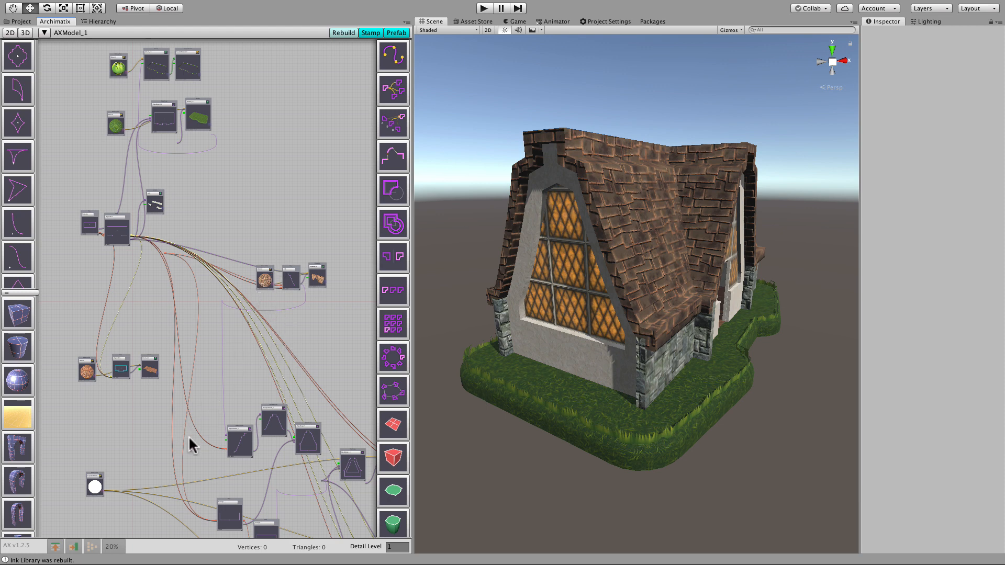
middle_drag(225, 495, 162, 264)
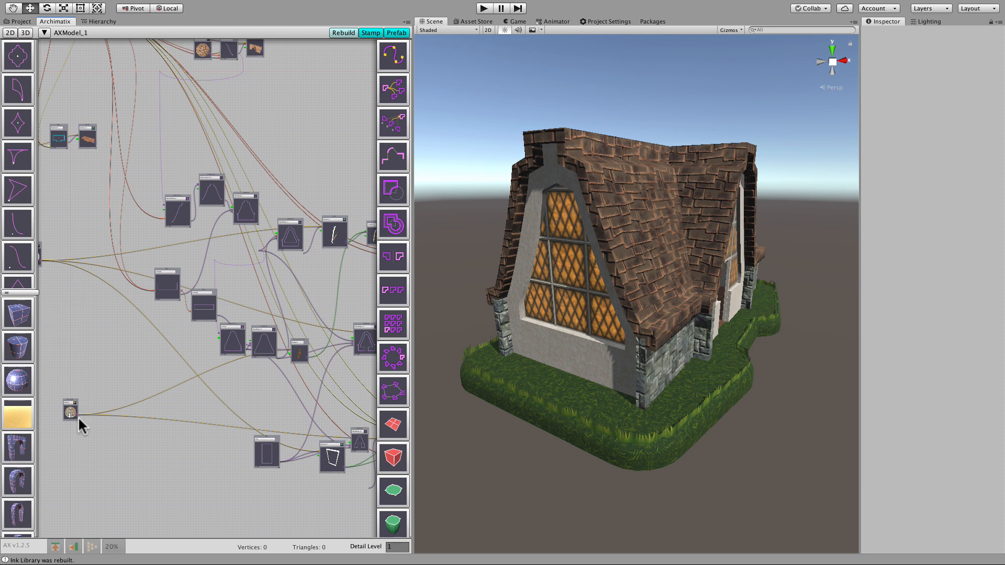
scroll(87, 441, down, 3)
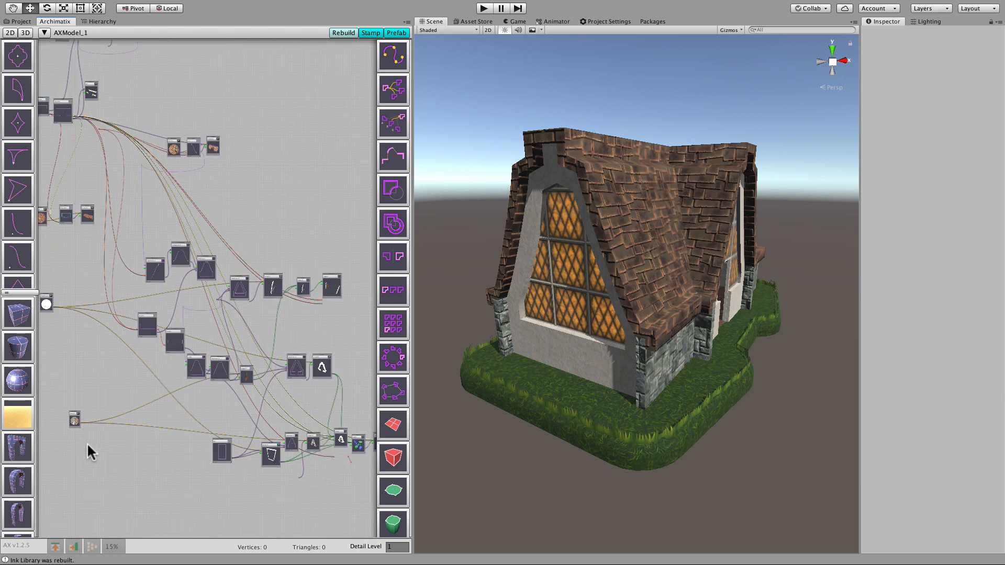
middle_drag(96, 456, 113, 502)
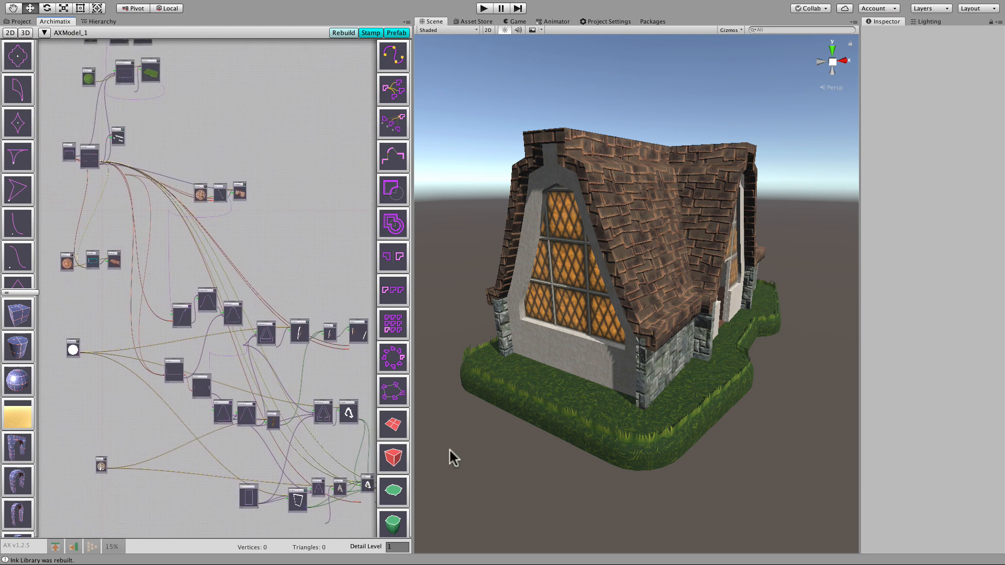
Examine the front gable of the house up close, including its lattice windows and doorway
scroll(675, 471, up, 4)
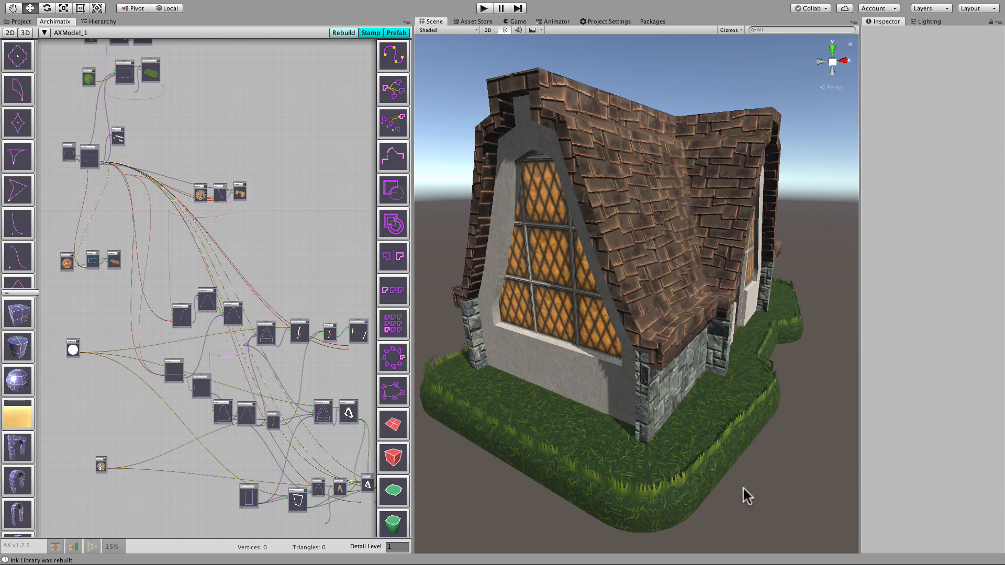
alt+drag(747, 496, 617, 430)
alt+scroll(702, 462, up, 5)
alt+scroll(733, 444, up, 3)
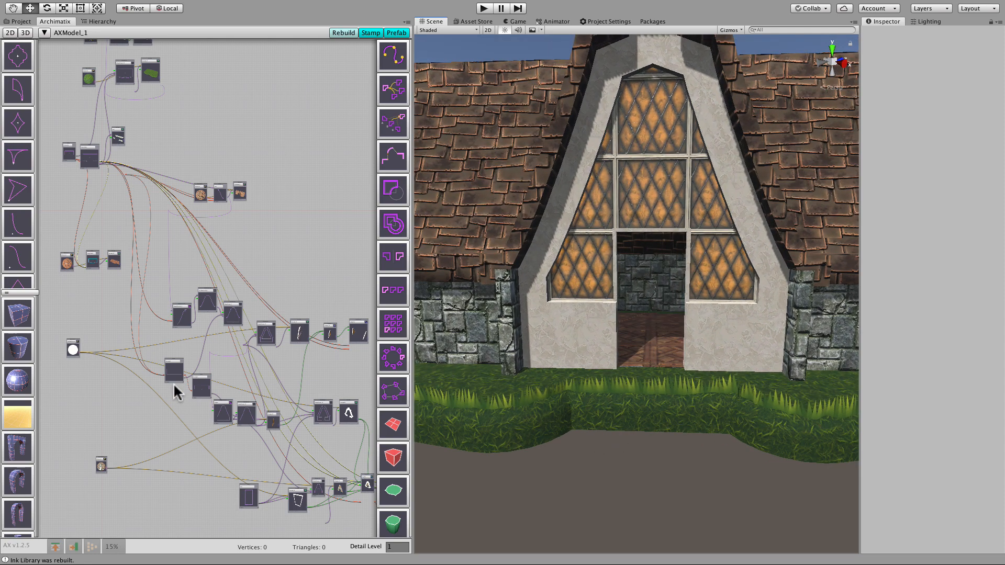
Select the PlanSweep_2 roof node and examine its node controls
click(108, 407)
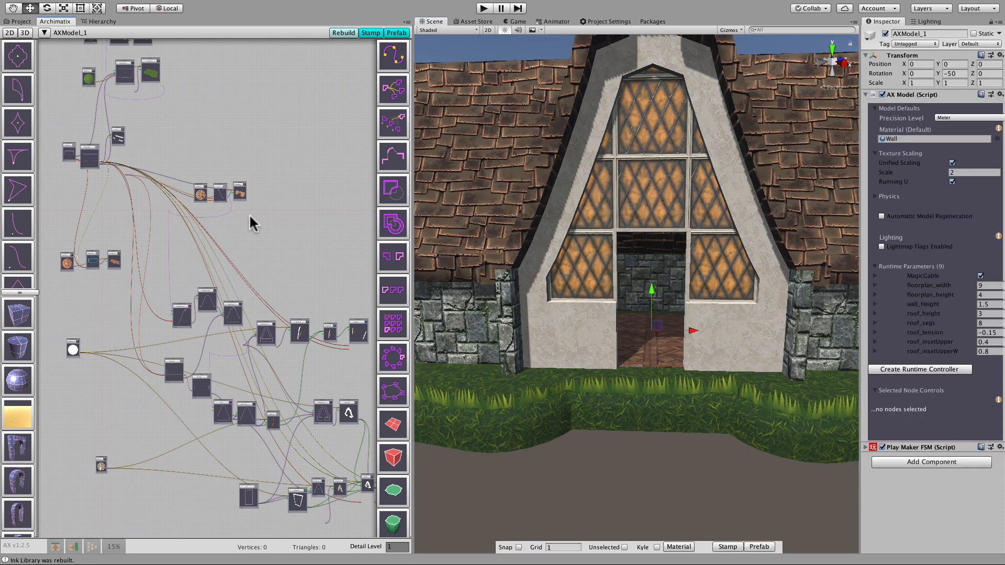
click(240, 195)
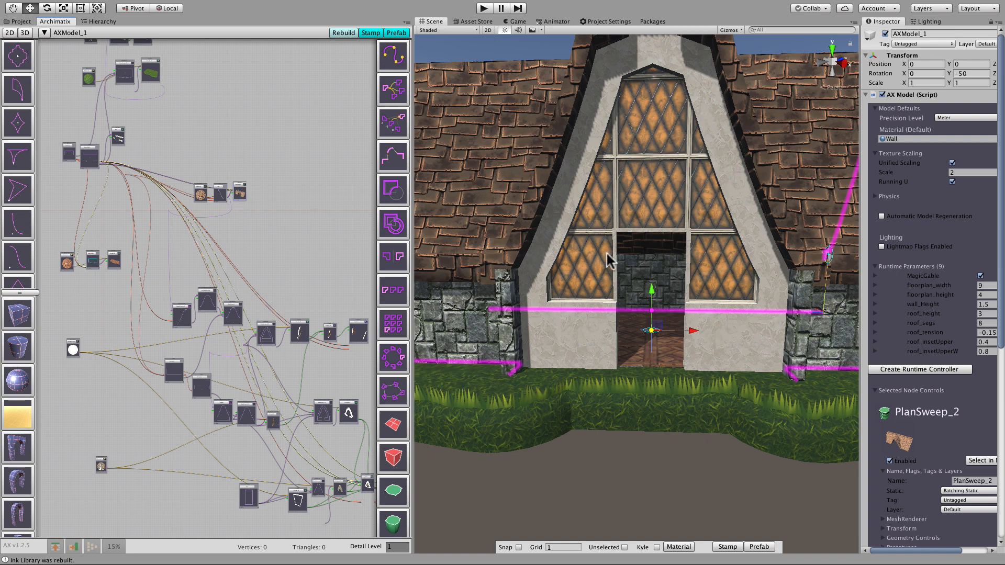
scroll(939, 406, down, 5)
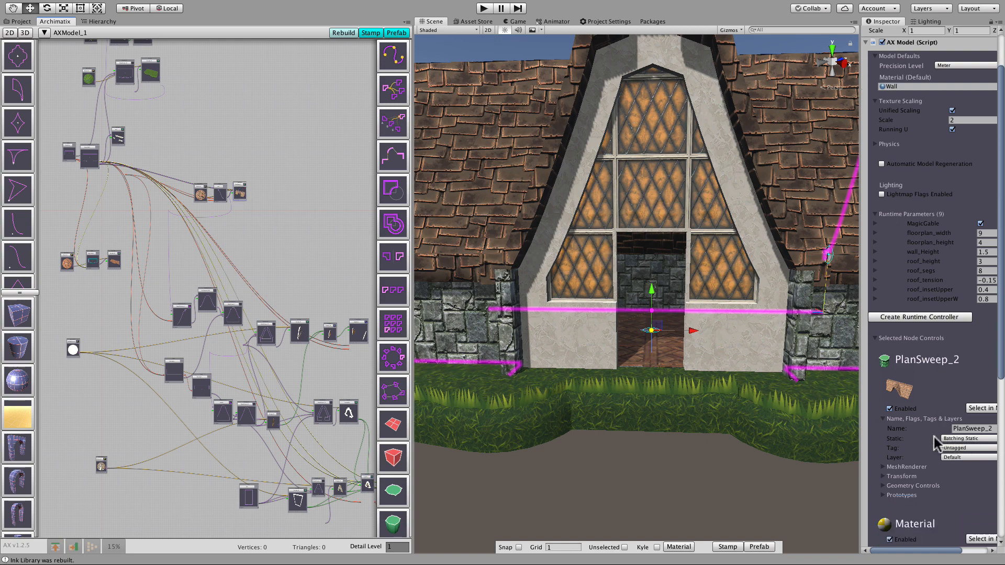
drag(859, 456, 830, 457)
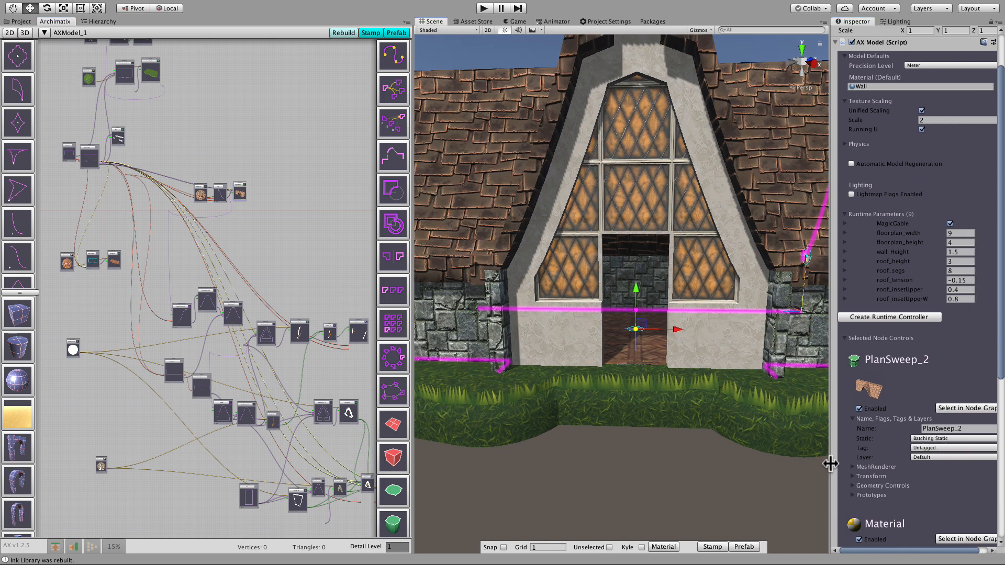
drag(830, 464, 861, 465)
Examine the house's interior stone walls and floor, then its exterior from the gable end
scroll(717, 418, up, 10)
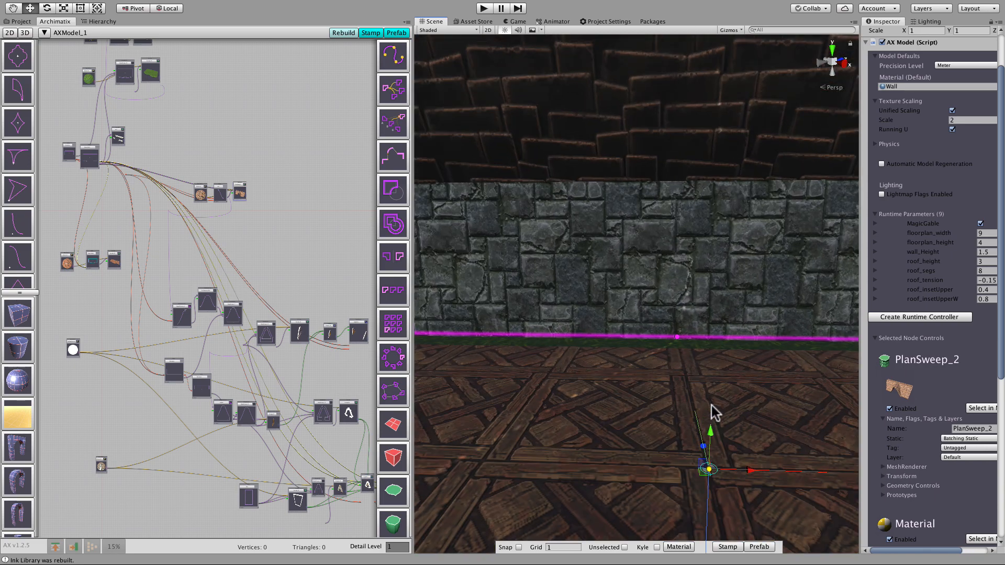
right_drag(633, 355, 153, 363)
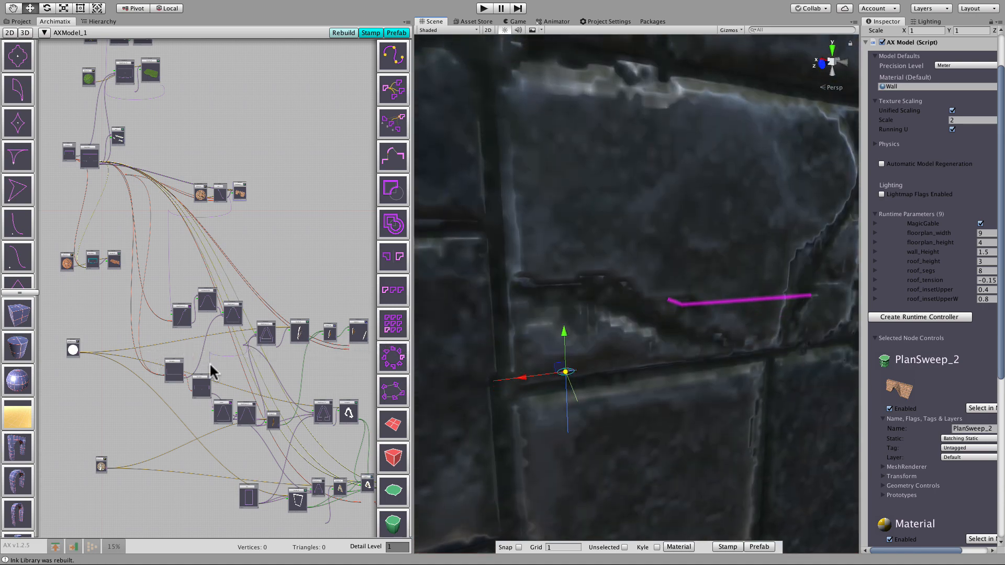
scroll(501, 383, down, 5)
right_drag(542, 346, 3, 297)
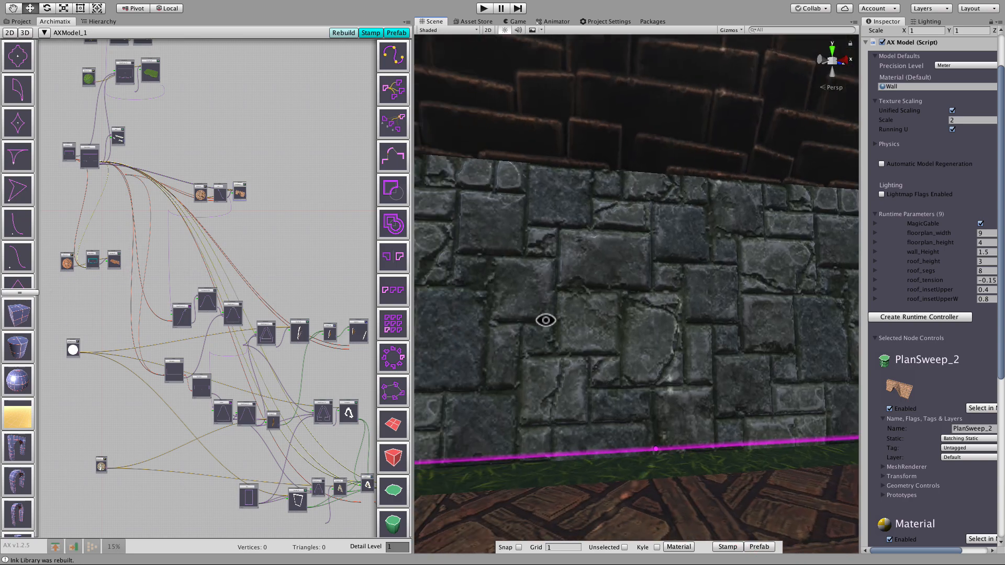
scroll(545, 316, down, 6)
scroll(548, 315, down, 5)
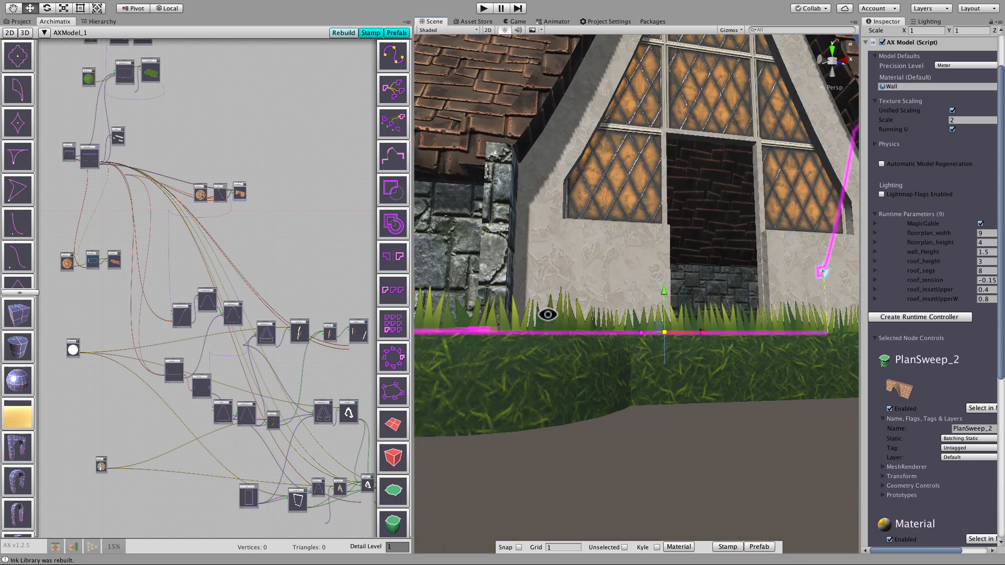
right_drag(607, 238, 599, 404)
click(626, 481)
alt+drag(648, 443, 738, 454)
scroll(745, 467, down, 10)
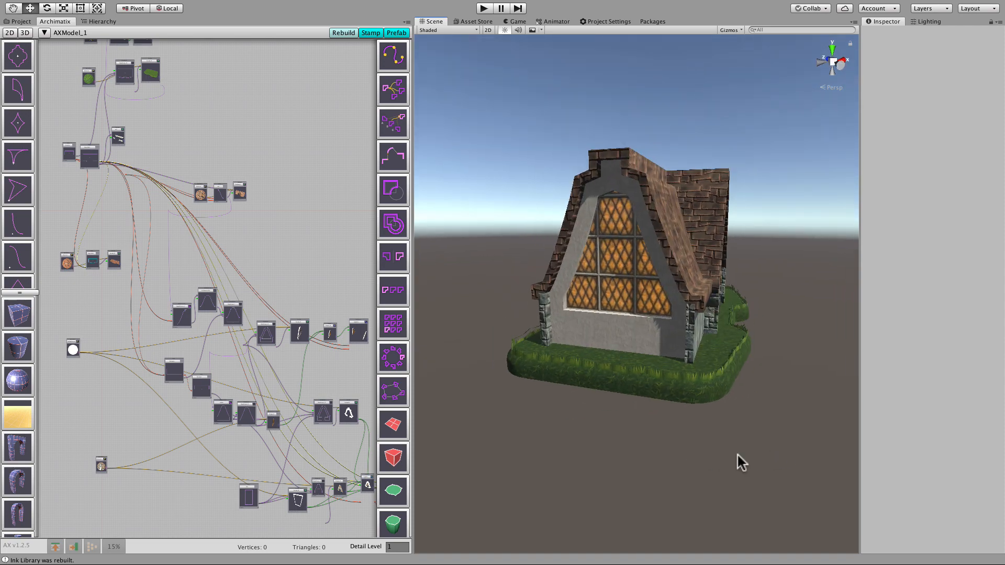
Widen the node graph and disable the Channeler_39, X_gable and endgables nodes
drag(410, 417, 517, 435)
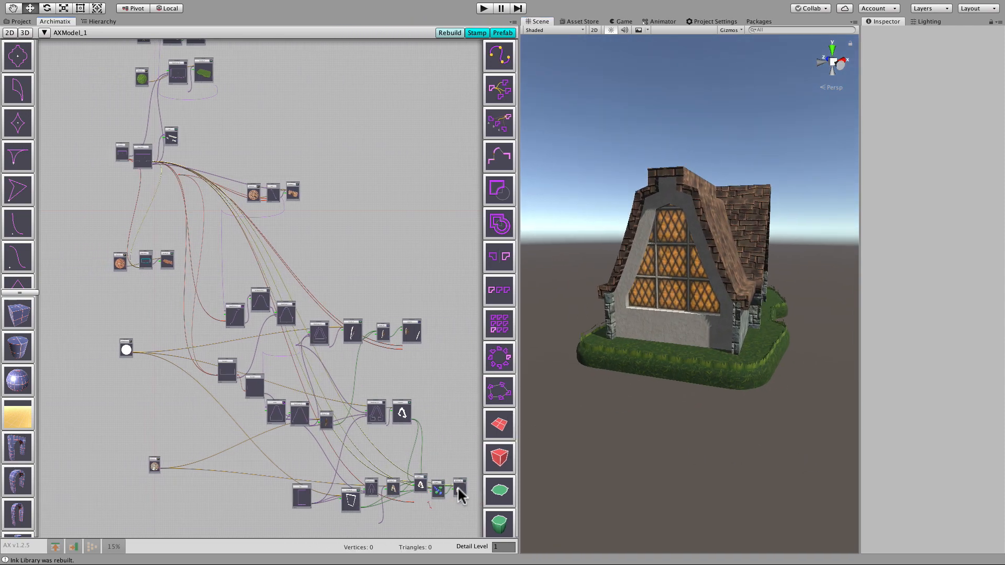
scroll(459, 495, up, 5)
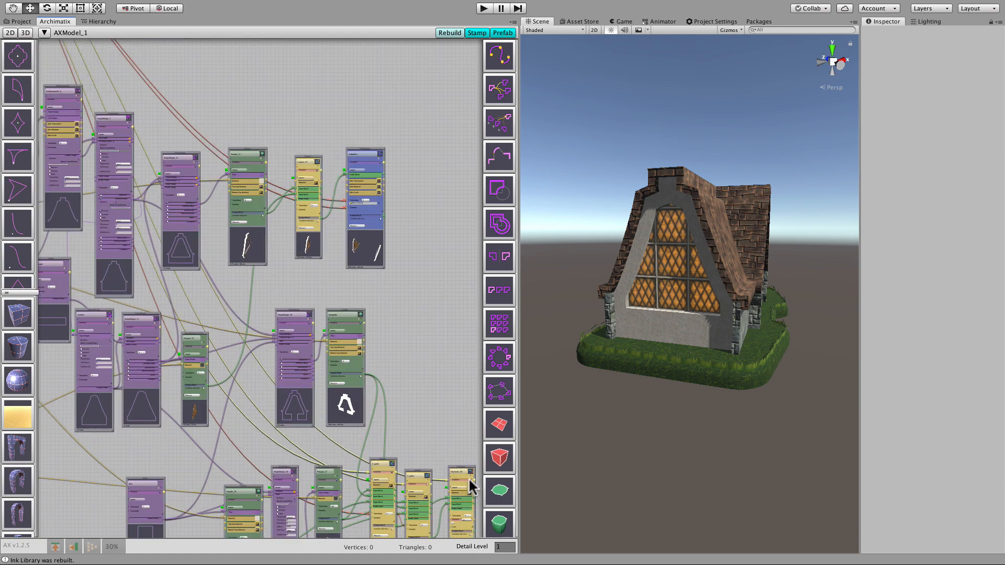
click(469, 486)
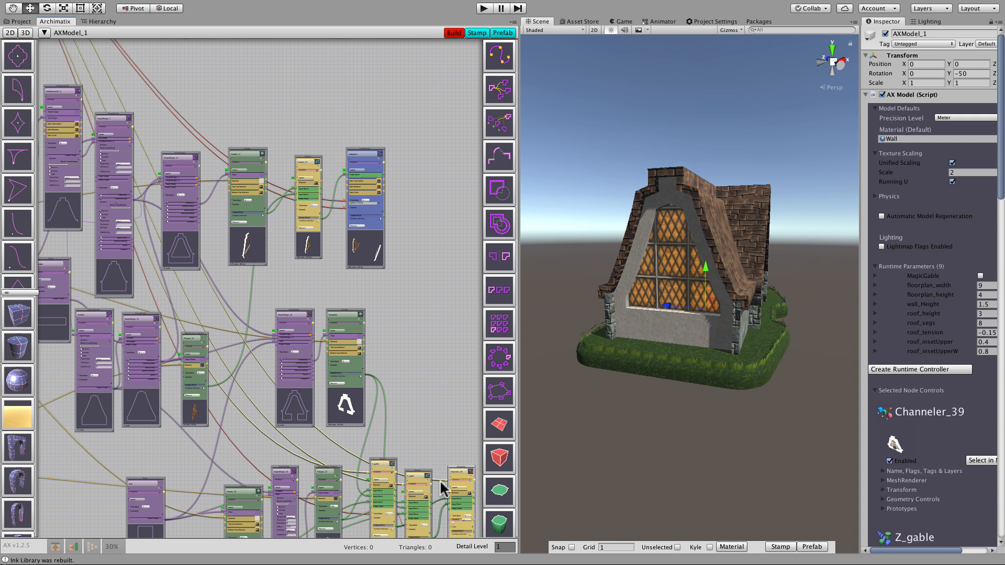
click(390, 471)
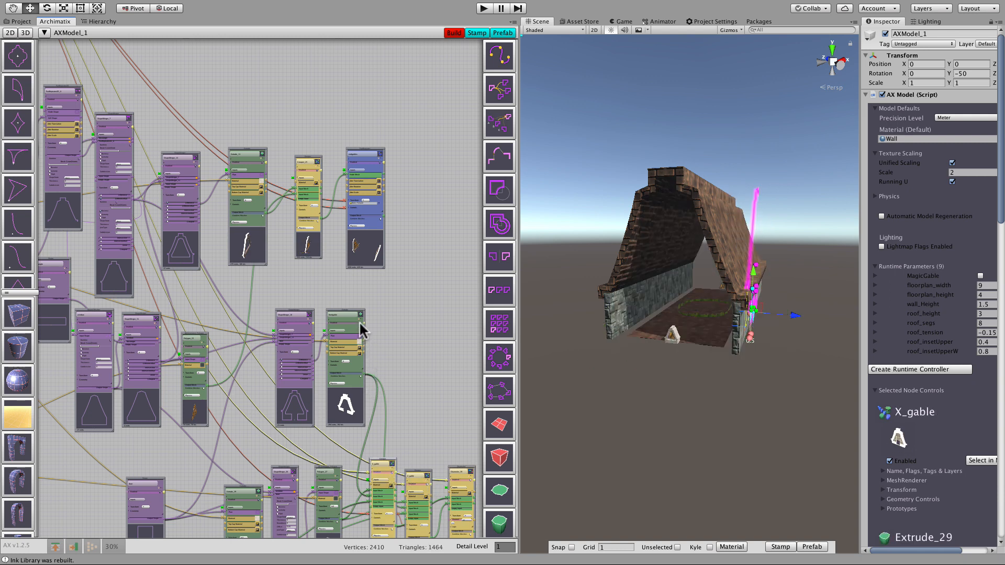
click(379, 159)
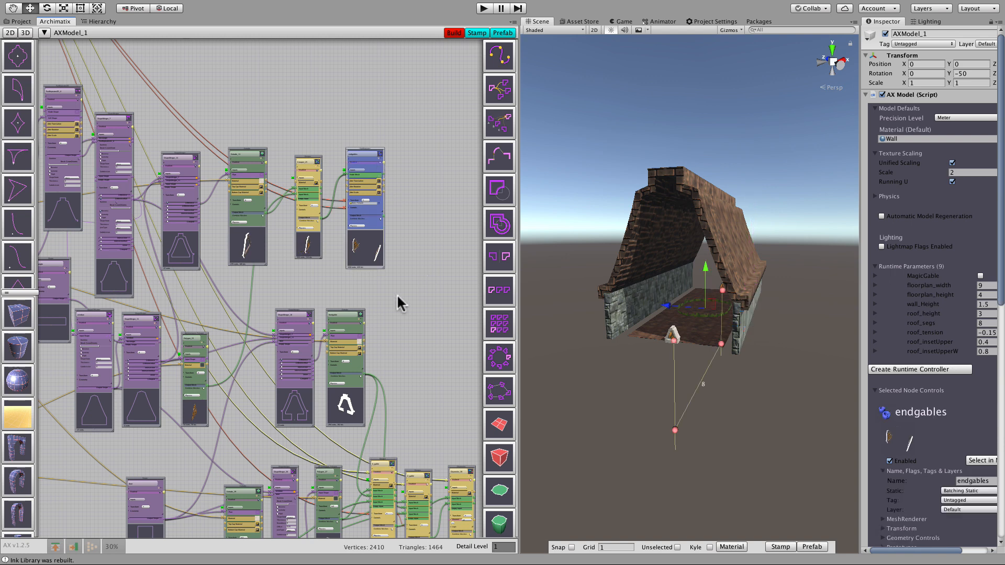
Disable the Extrude_33 grass node and rebuild the model
middle_drag(296, 288, 539, 559)
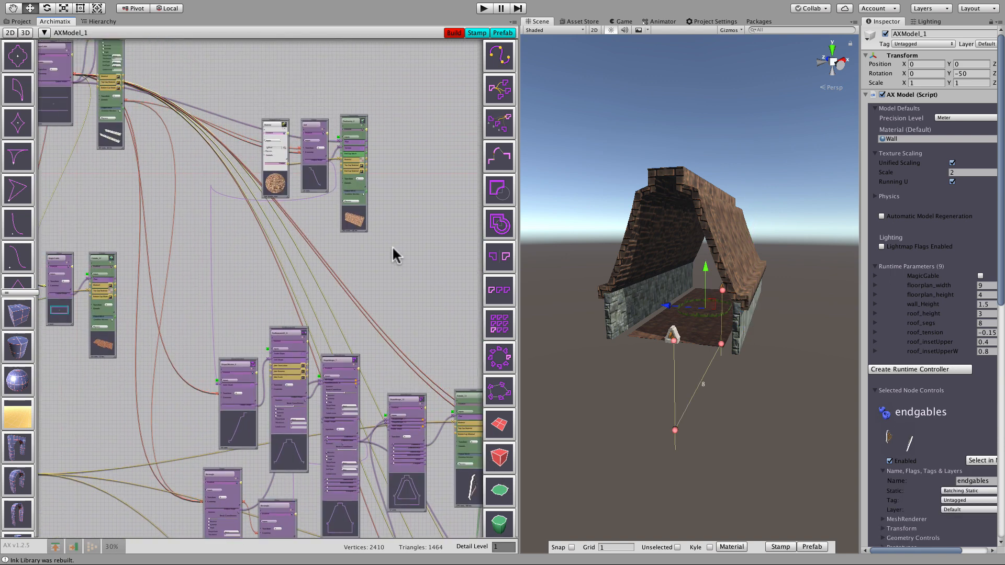
middle_drag(473, 327, 533, 395)
middle_drag(344, 199, 404, 352)
click(391, 179)
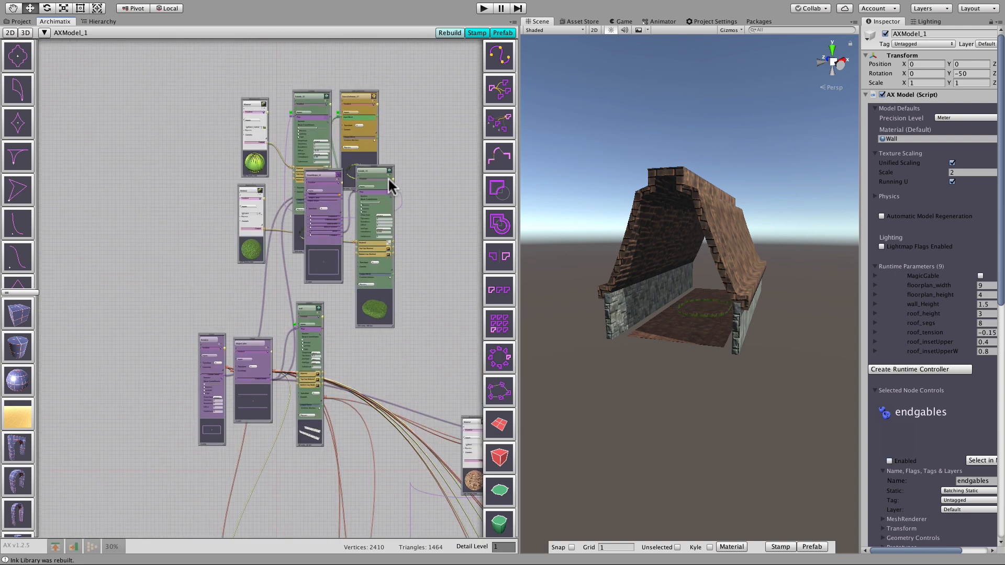
click(389, 187)
scroll(246, 410, up, 3)
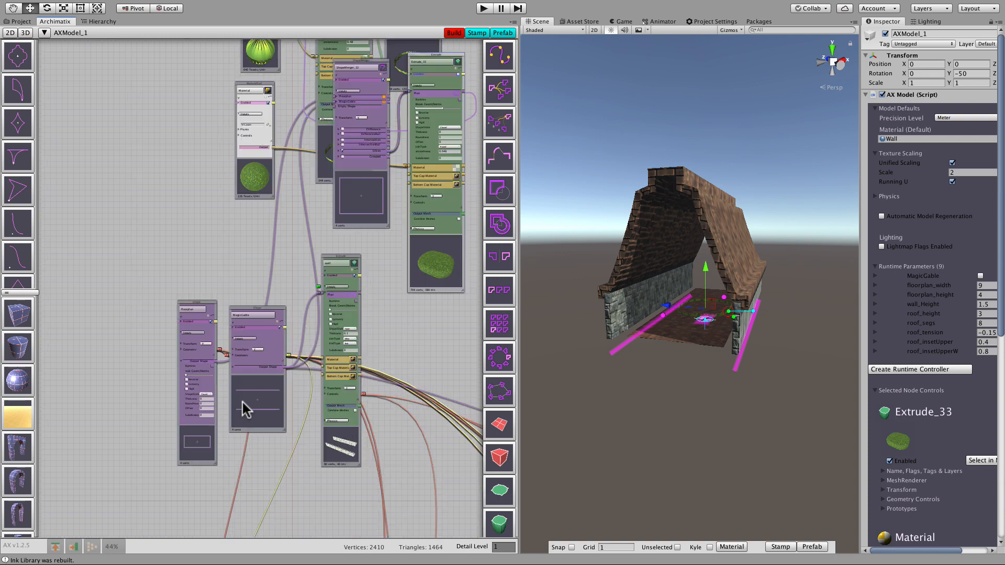
scroll(246, 411, up, 3)
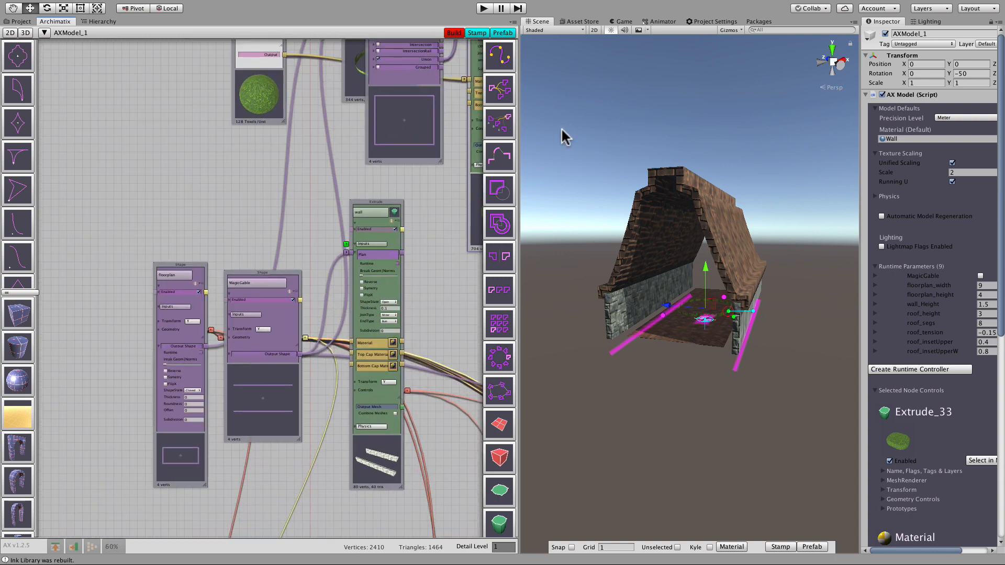
click(453, 32)
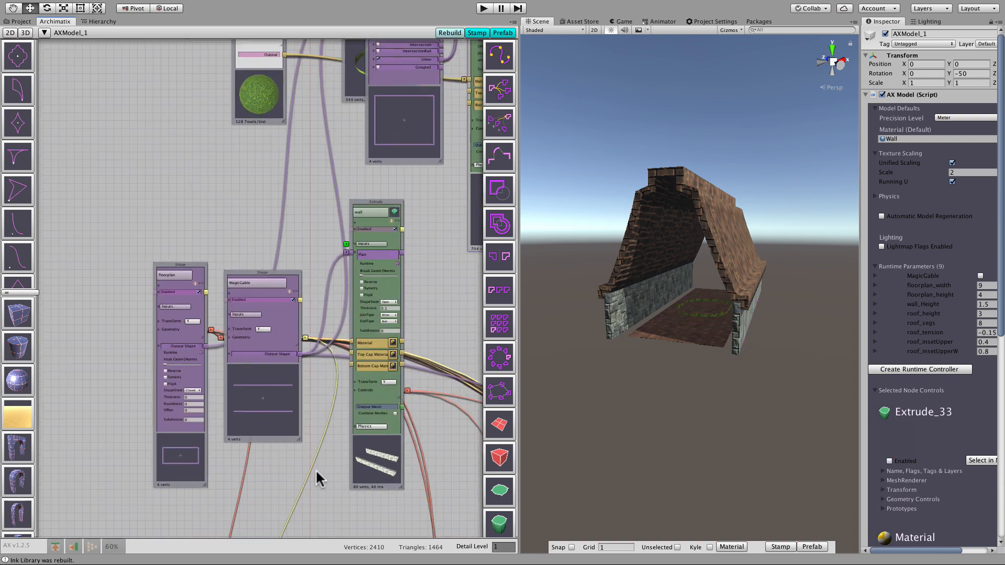
Expand the geometry parameters of the MagicGable and floorplan shape nodes
scroll(262, 487, up, 4)
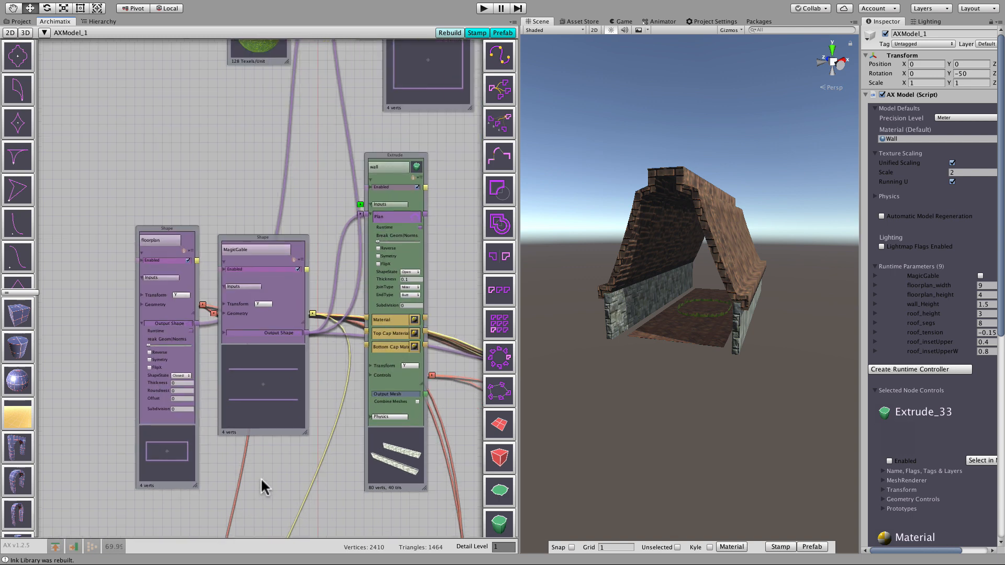
middle_drag(287, 462, 304, 419)
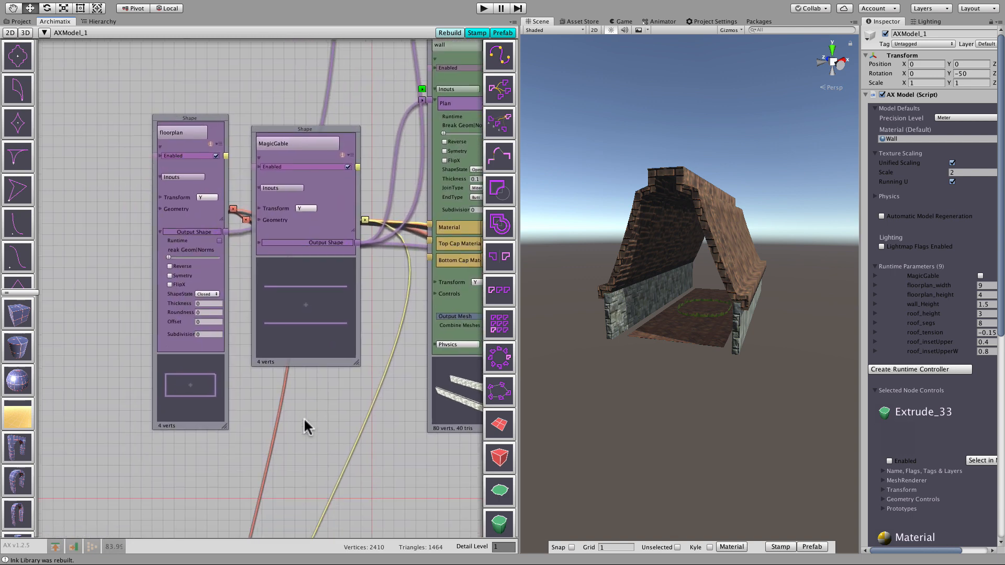
scroll(305, 422, up, 2)
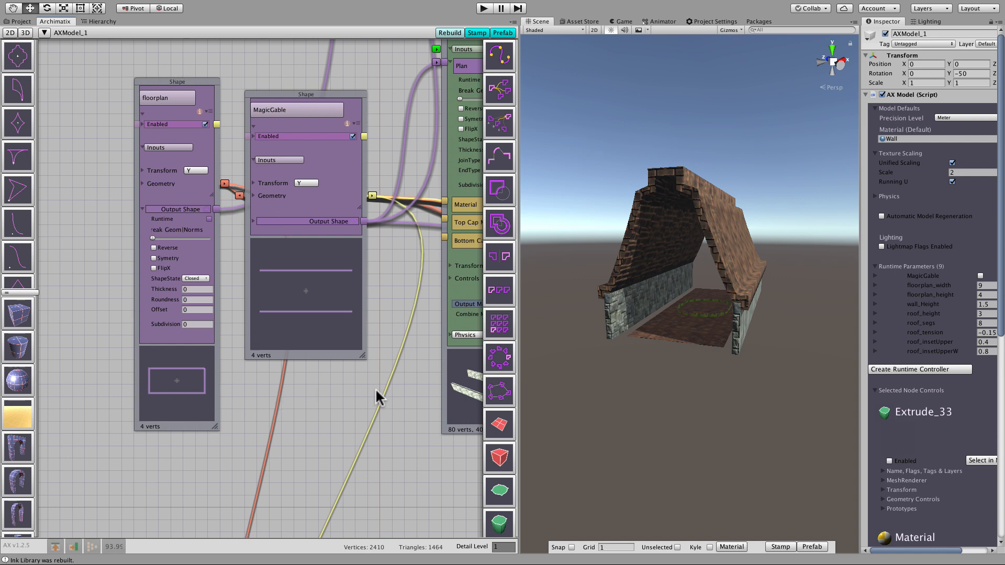
click(253, 196)
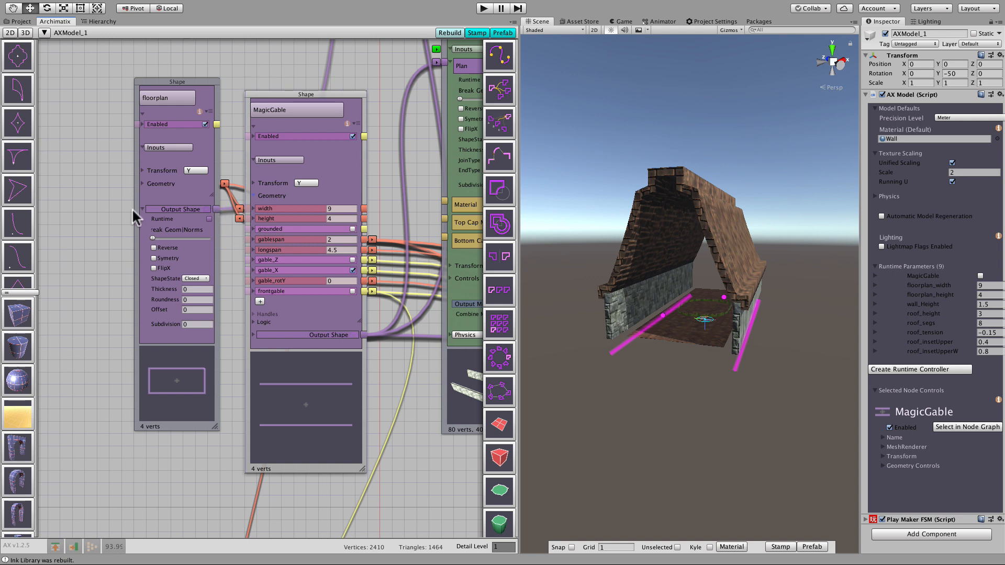
click(142, 184)
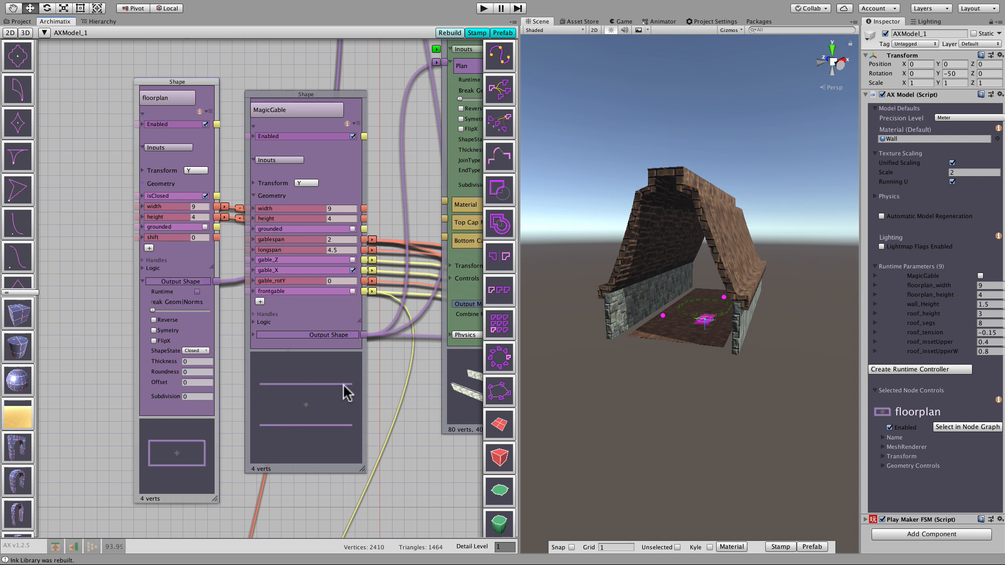
Set the floorplan width to 5 and the floorplan height to 8, then rebuild the model
click(992, 286)
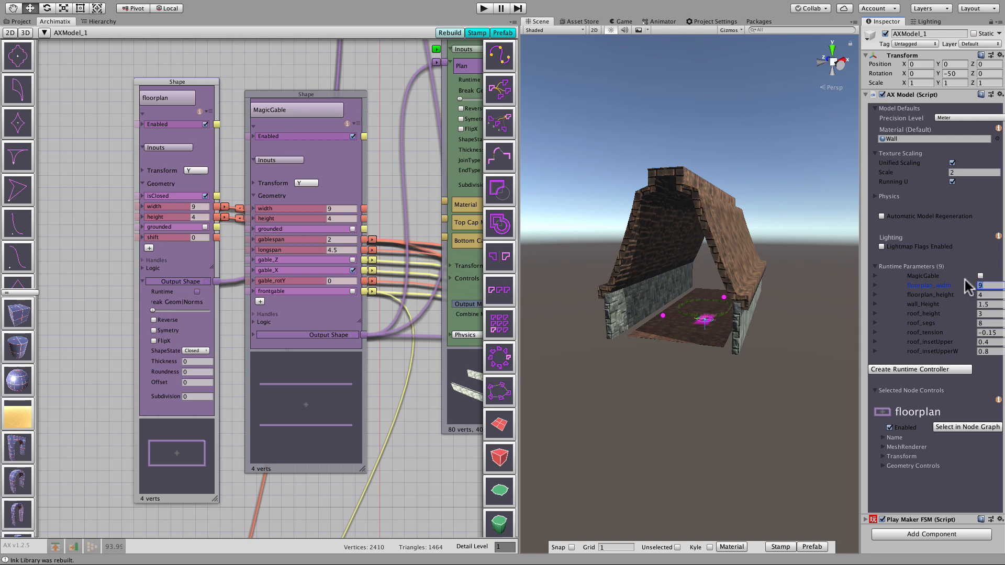
text(5)
click(992, 294)
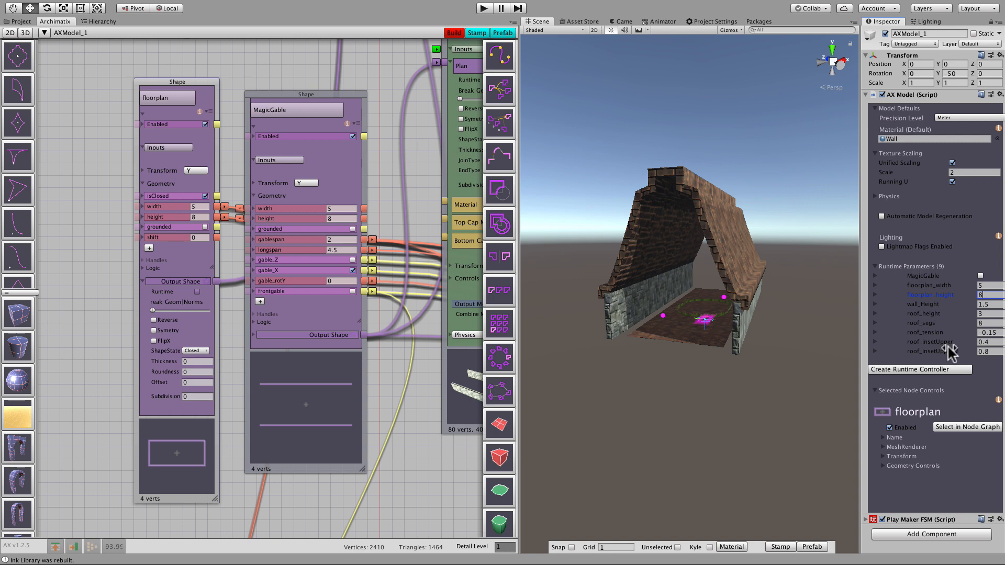
click(452, 32)
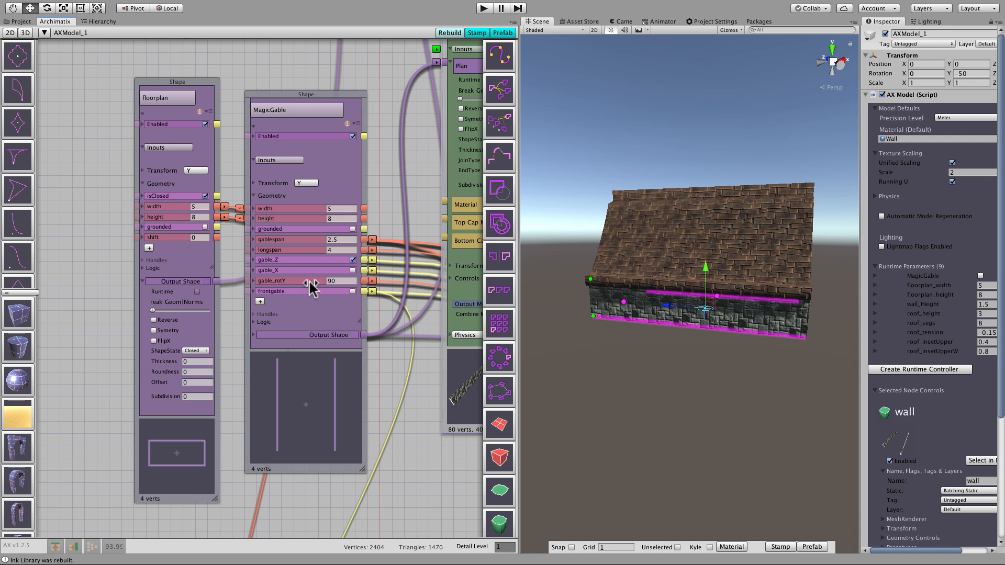
Read the logic script of the MagicGable node, then collapse it again
click(255, 321)
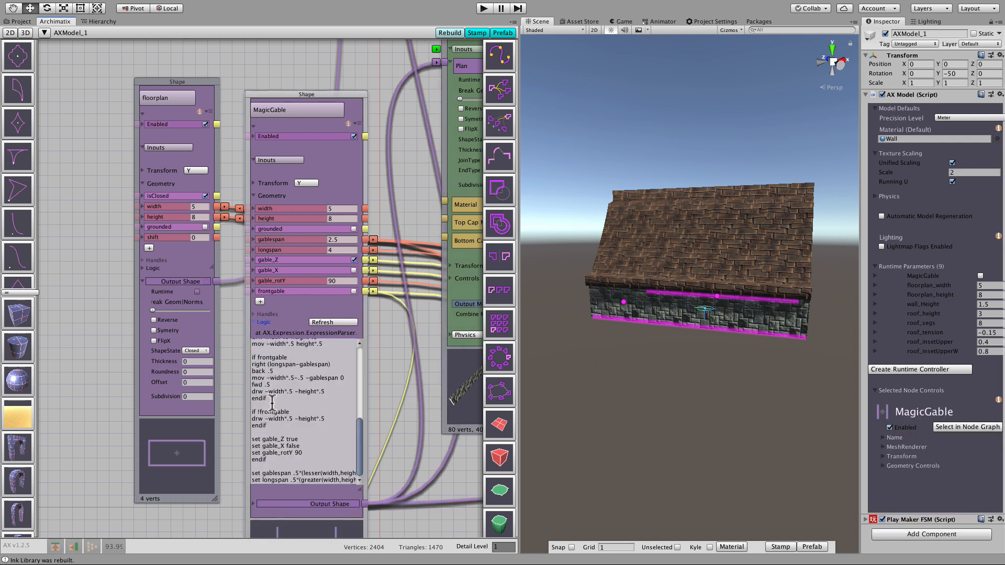
click(253, 323)
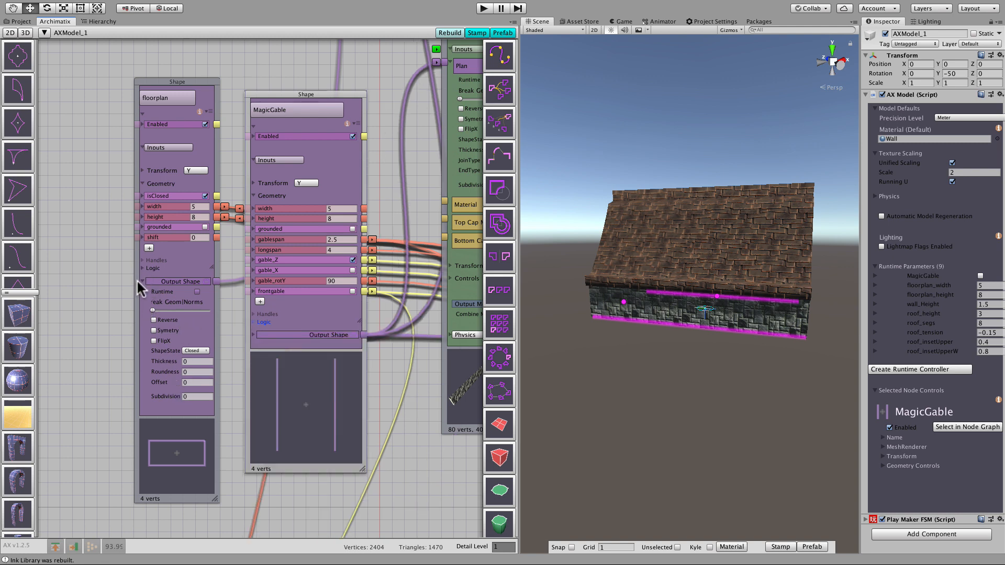
Collapse the floorplan node's output shape settings and move the floorplan and MagicGable nodes so they no longer overlap
click(143, 282)
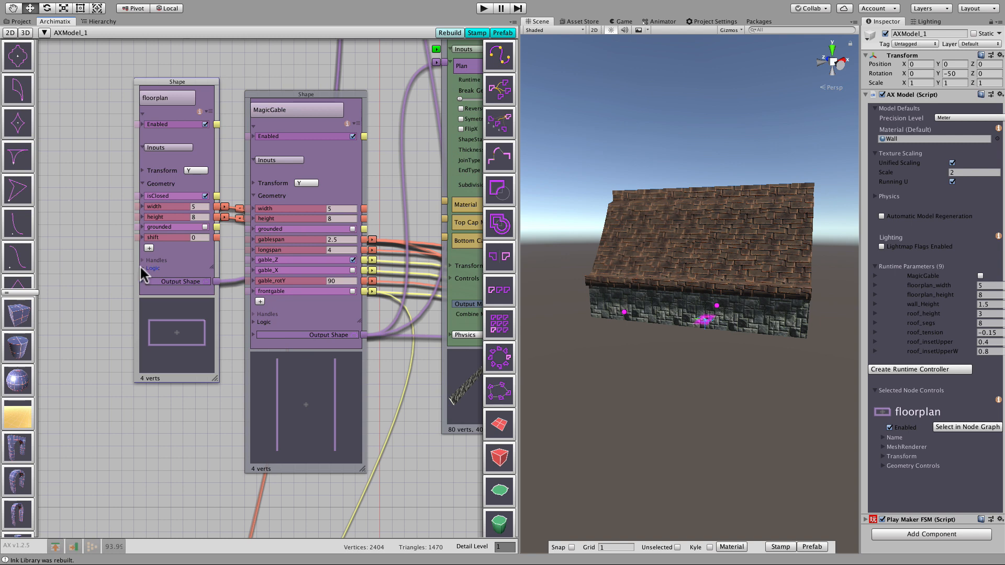
click(141, 268)
click(142, 268)
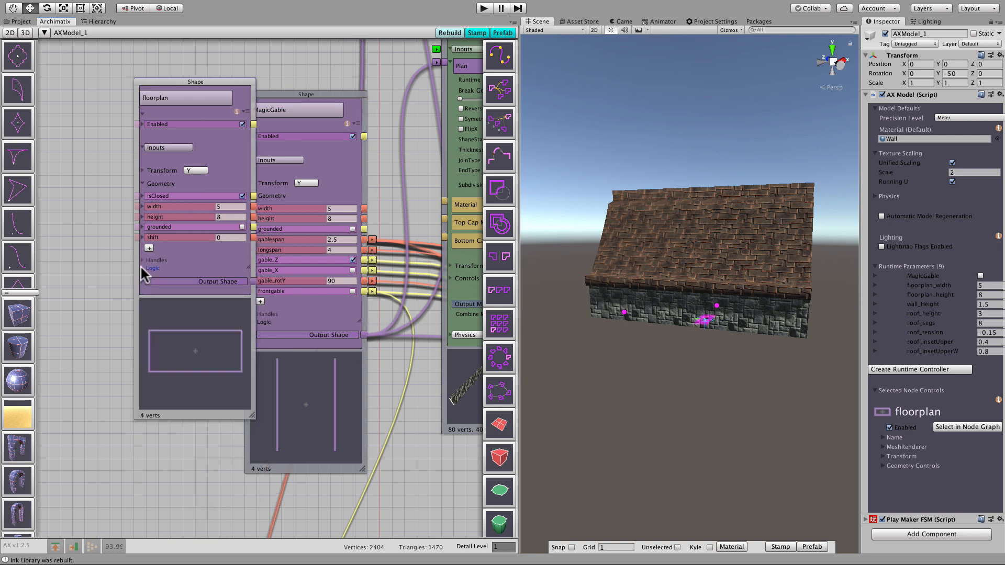
drag(214, 164, 129, 164)
drag(365, 318, 357, 301)
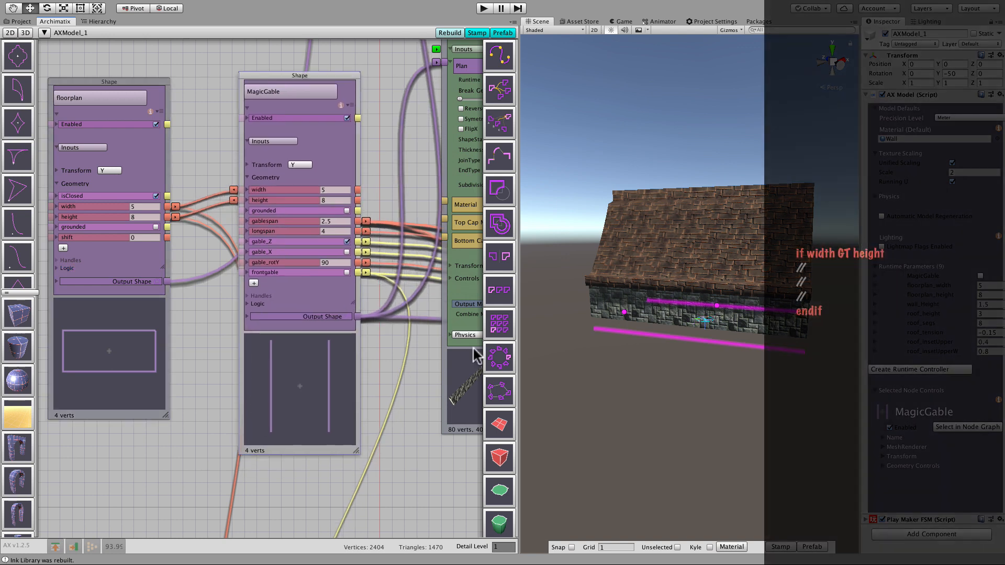
Set the floorplan width to 8 and the floorplan height to 4, then rebuild the model
drag(519, 408, 435, 412)
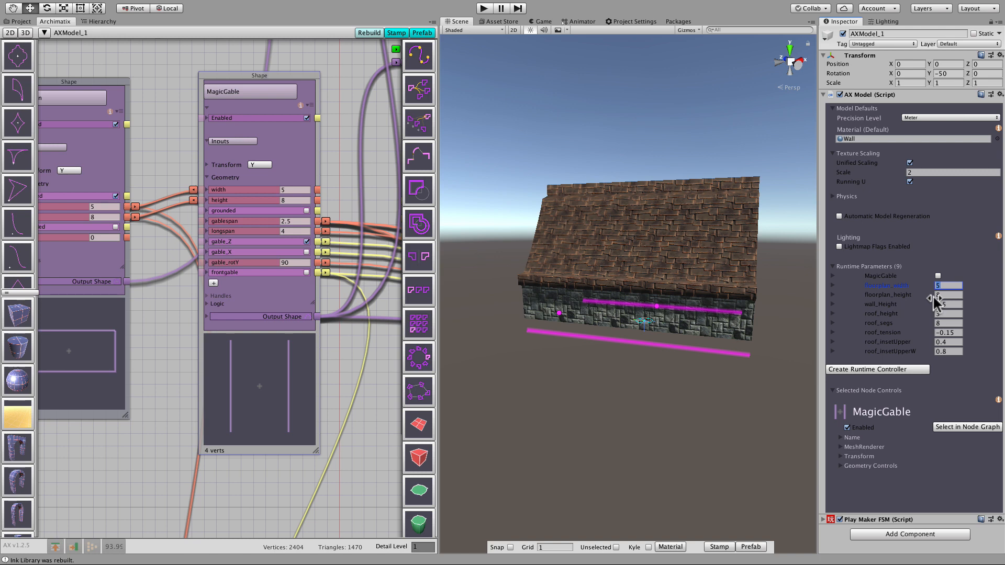
text(8)
key(Tab)
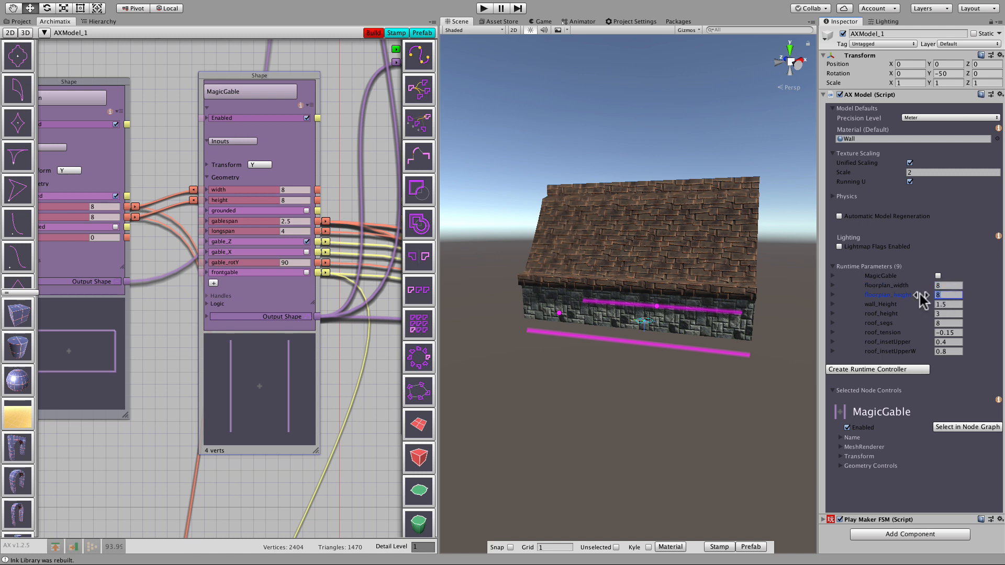
key(Return)
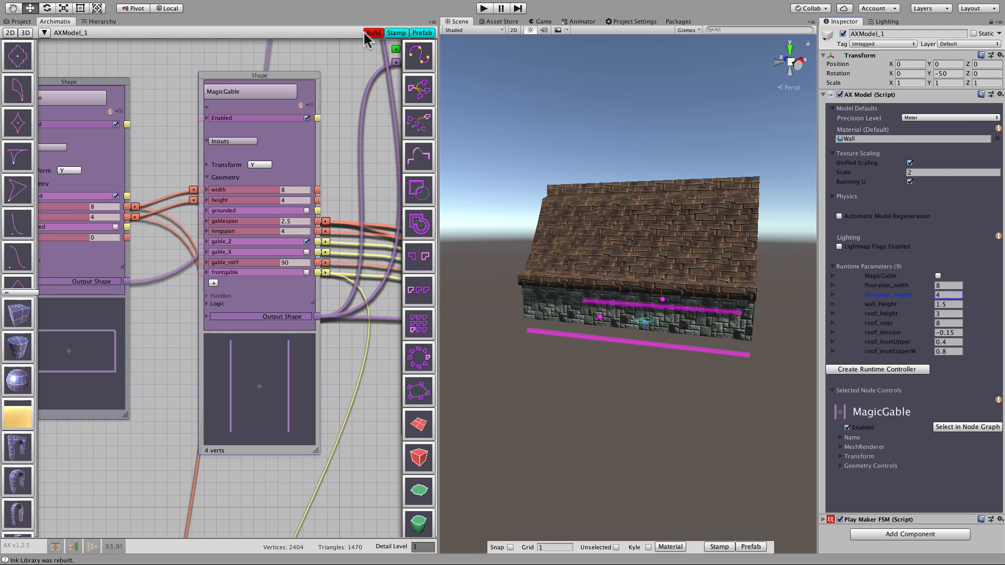
click(373, 35)
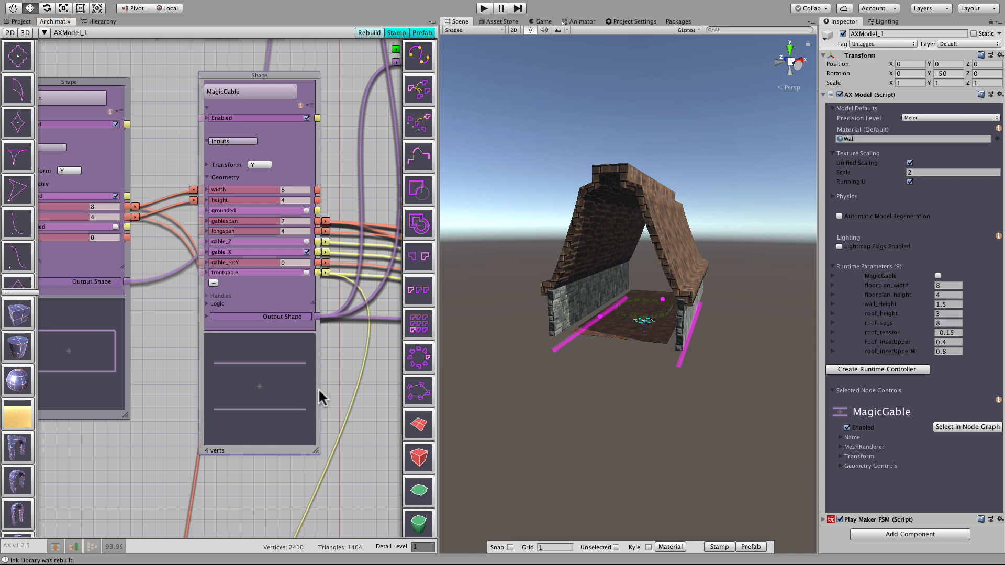
Change the floorplan width to 5 and the floorplan height to 7, then rebuild the model
click(948, 285)
text(5)
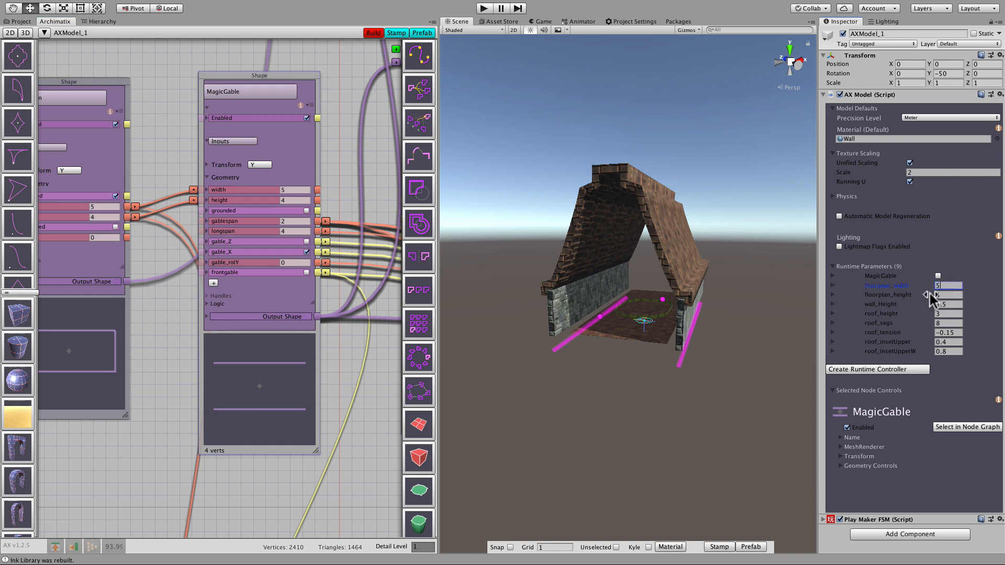
key(Tab)
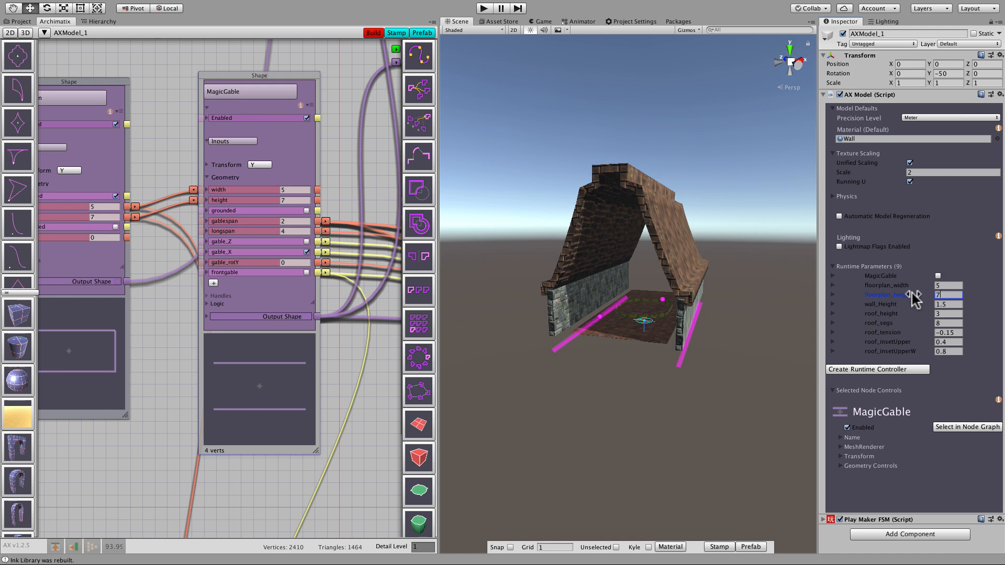
text(7)
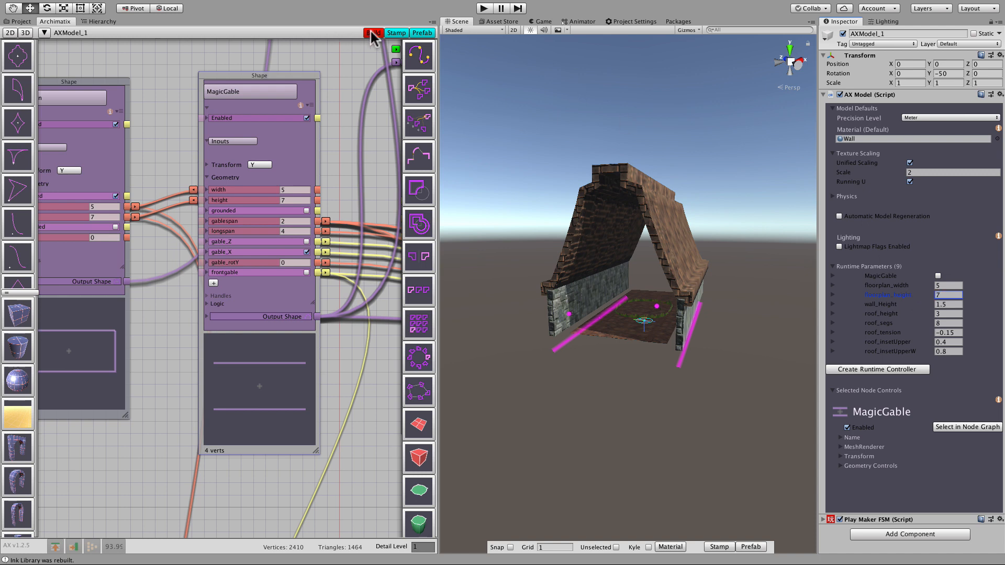
click(371, 33)
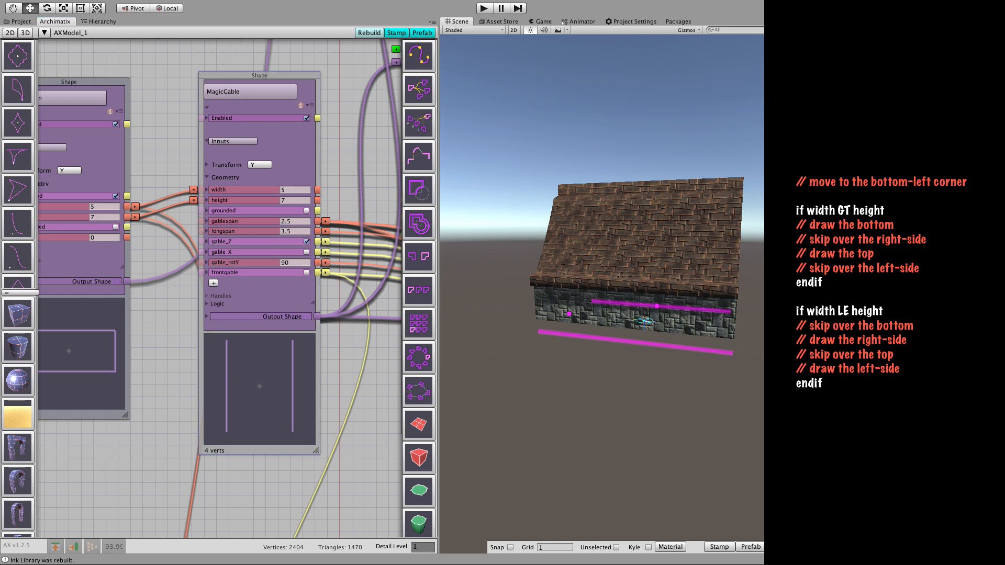
Return the model to a wide floorplan, with a width of 7 and a height of 4
key(super+z)
key(super+z)
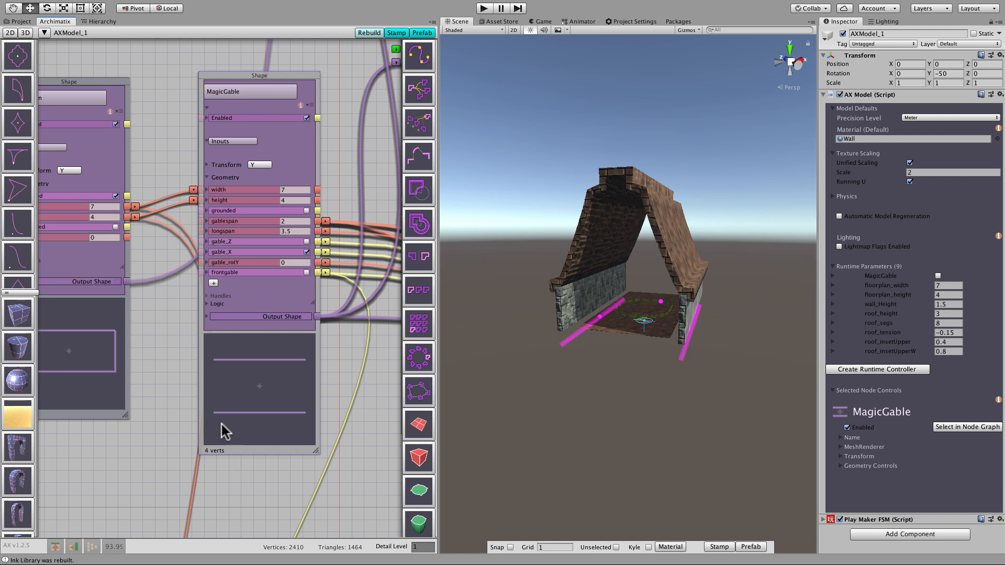
Disable the PlanSweep_2 roof node and rebuild the model, then re-enable the node and rebuild again
scroll(343, 444, down, 2)
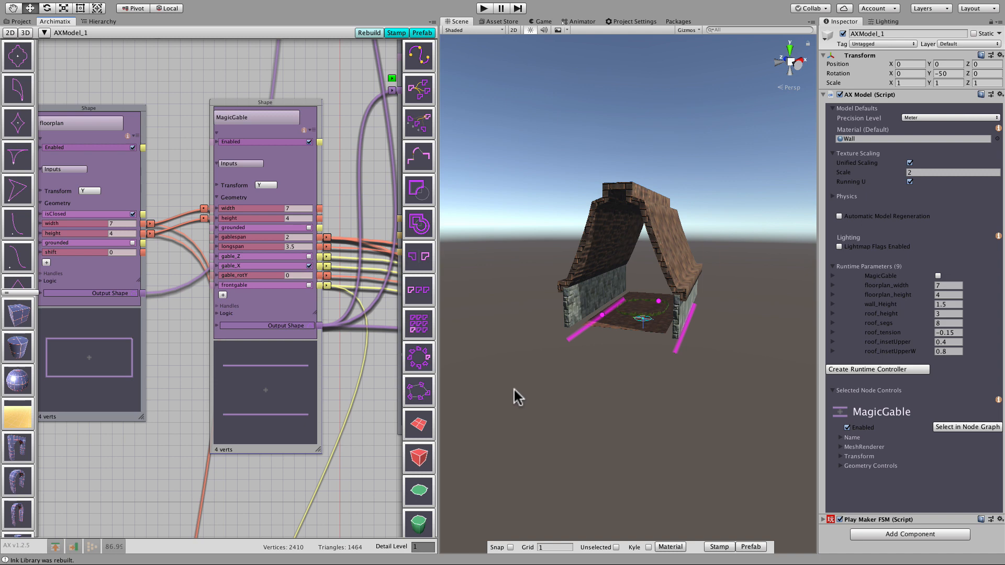
scroll(368, 397, down, 3)
scroll(368, 396, down, 3)
middle_drag(368, 397, 105, 471)
middle_drag(301, 352, 37, 210)
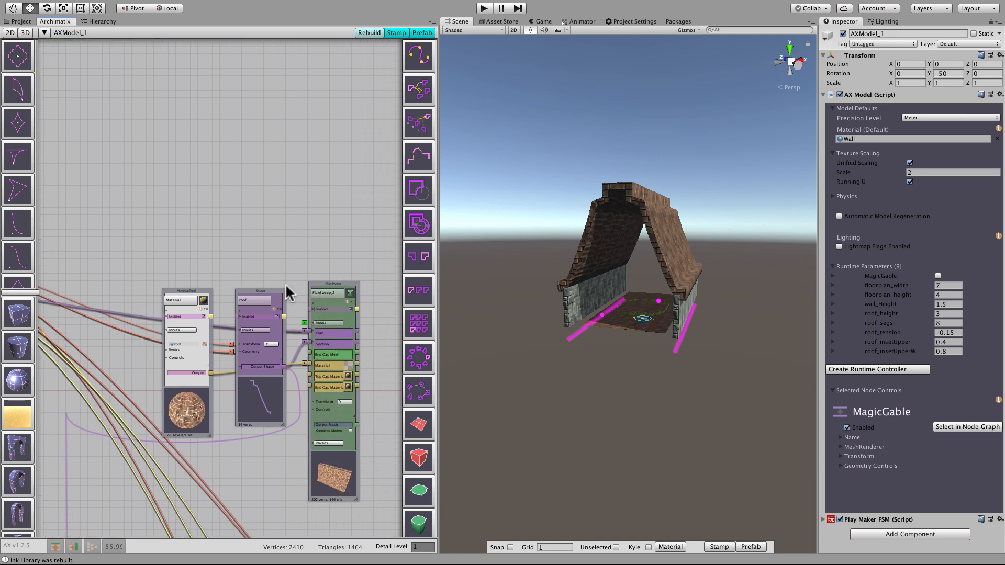
click(352, 313)
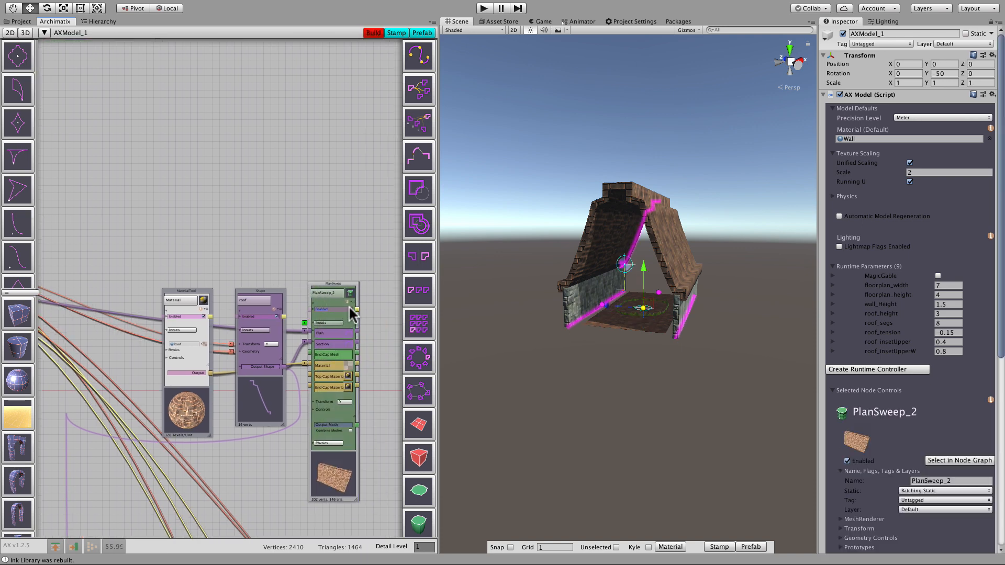
click(350, 308)
click(372, 32)
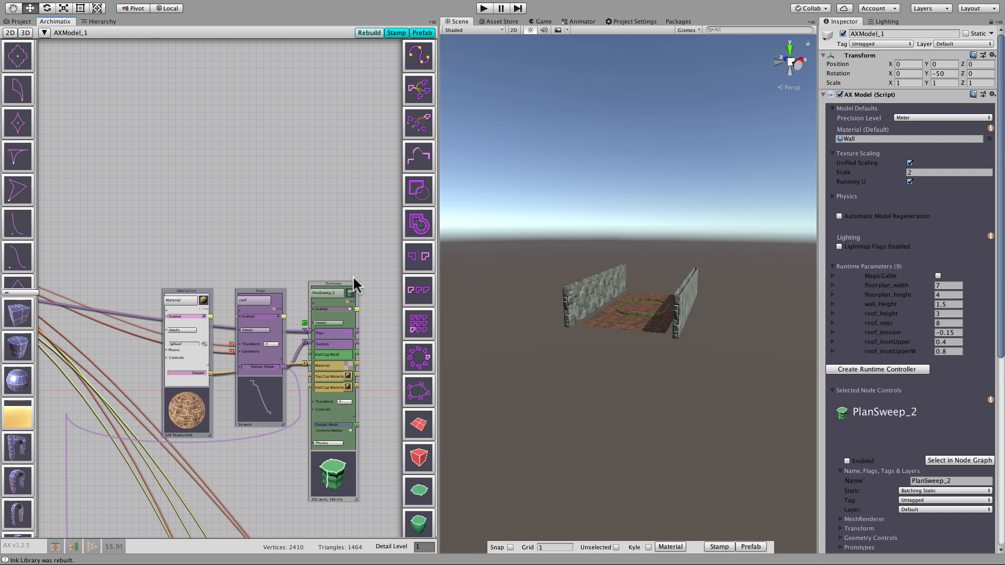
click(351, 309)
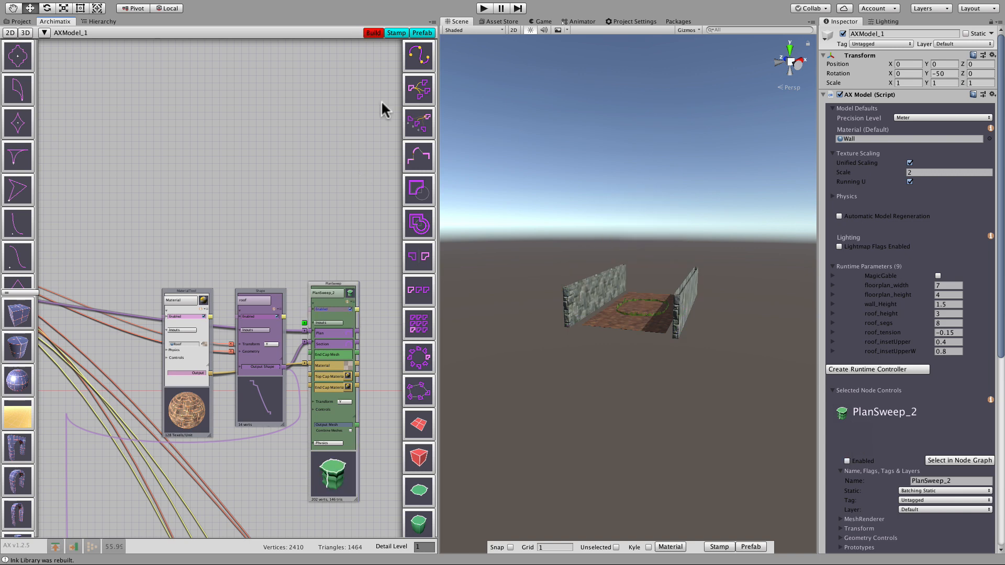
click(375, 33)
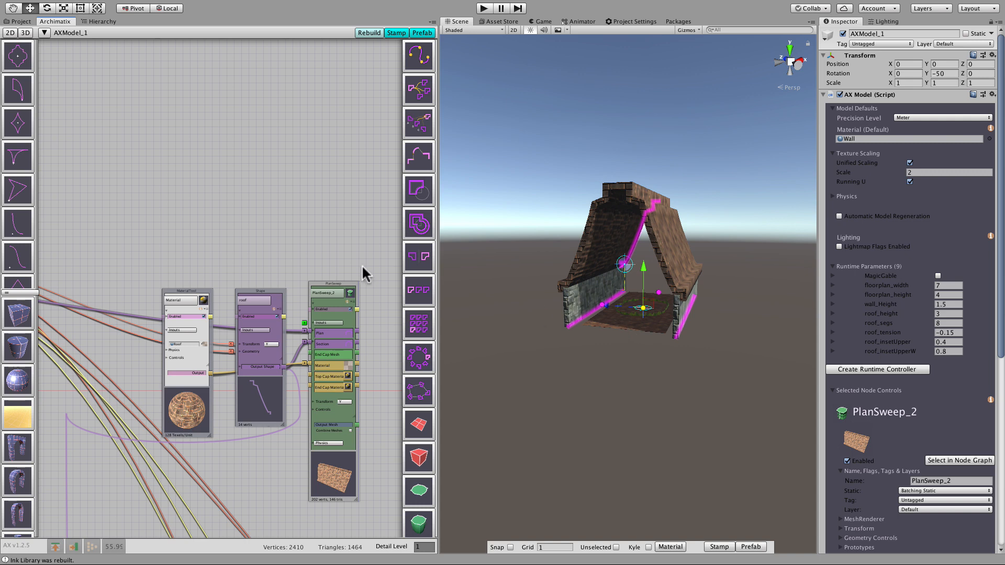
Enable the Extrude_33 lawn node in the graph and rebuild the model
middle_drag(203, 170, 331, 312)
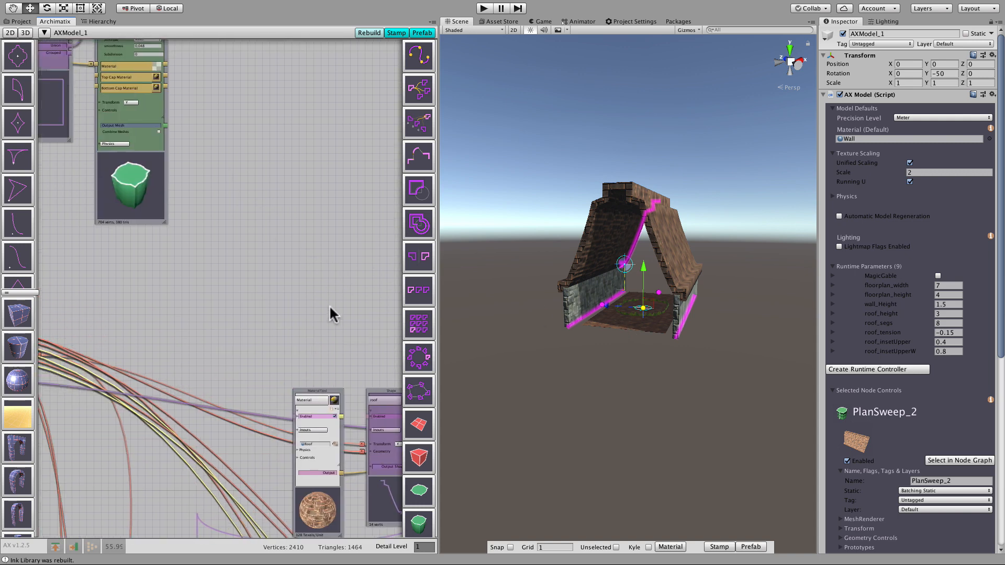
middle_drag(232, 234, 287, 359)
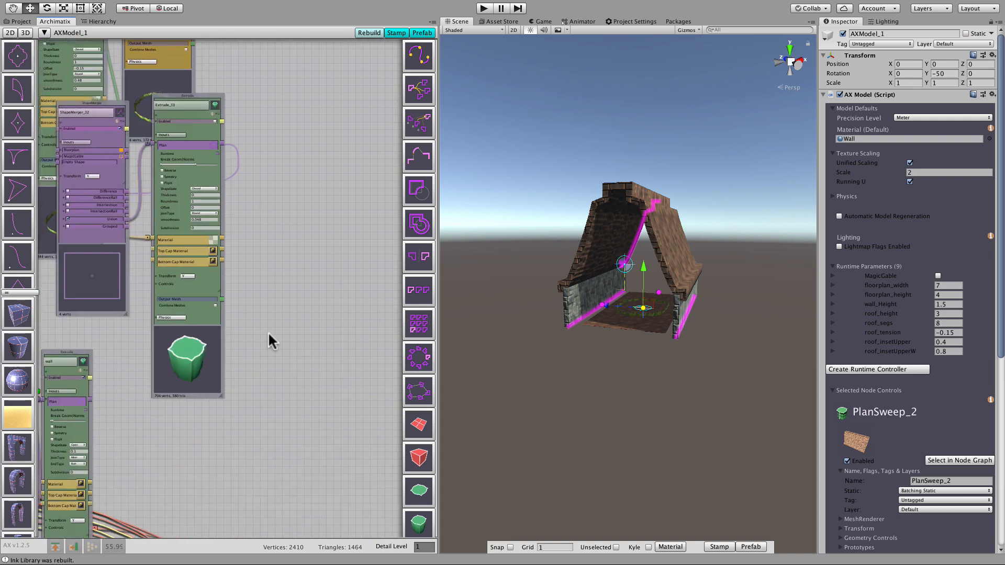
click(219, 126)
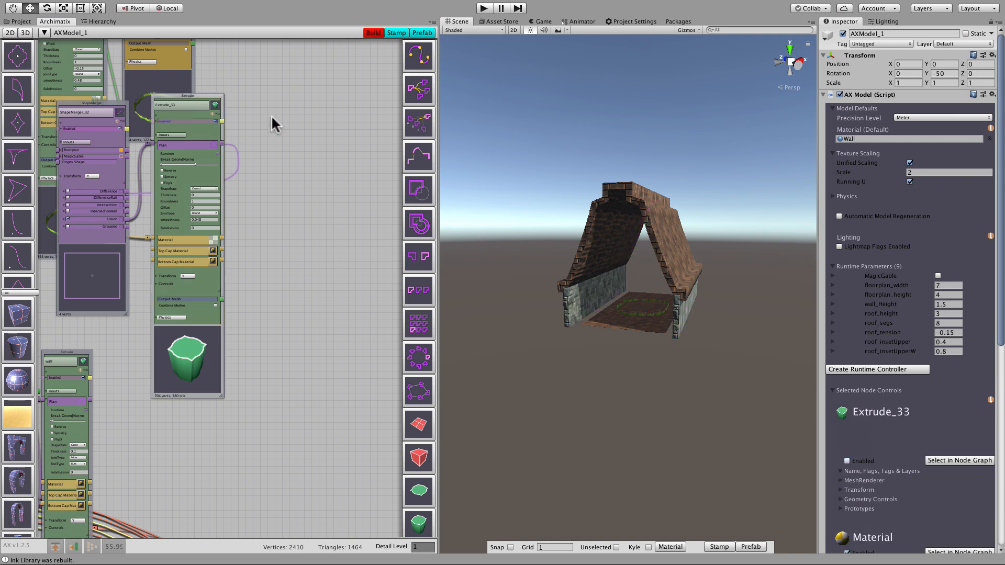
middle_drag(273, 123, 309, 262)
middle_drag(290, 167, 310, 287)
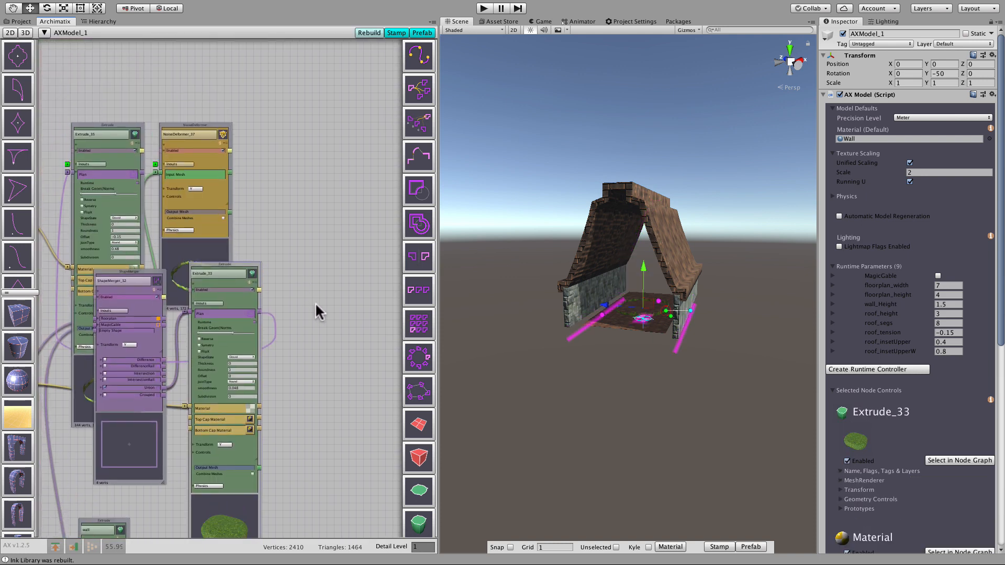
scroll(315, 304, down, 1)
scroll(315, 302, down, 9)
middle_drag(303, 278, 168, 173)
click(368, 32)
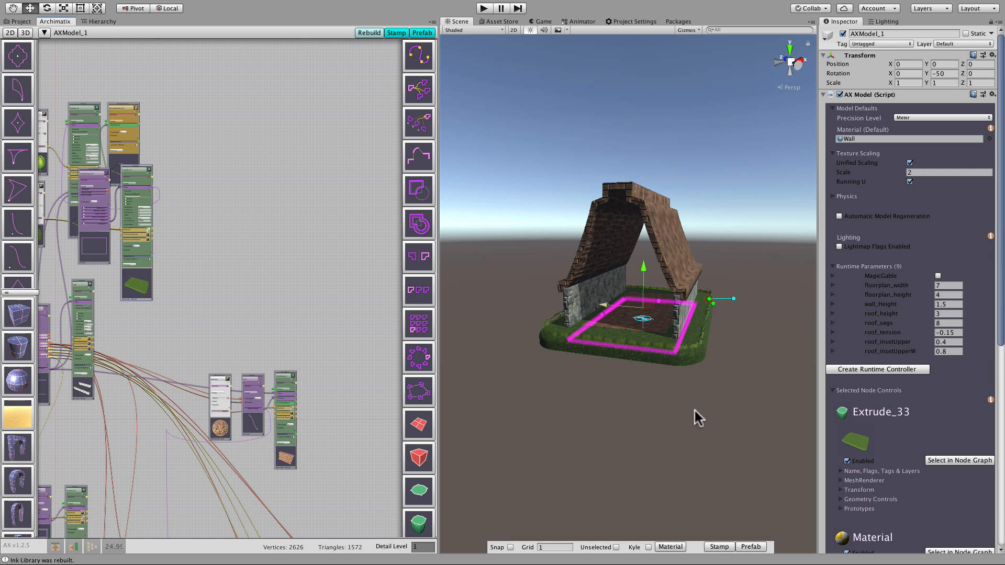
Examine the house from its long side and open gable end, comparing it with the MagicGable node's width, height and gablespan parameters
alt+drag(655, 420, 556, 470)
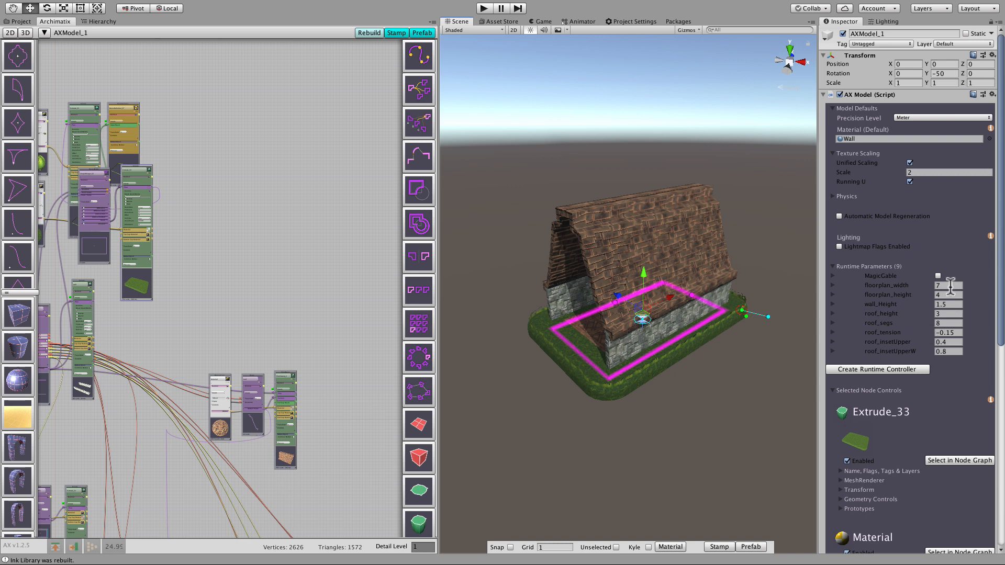
click(917, 286)
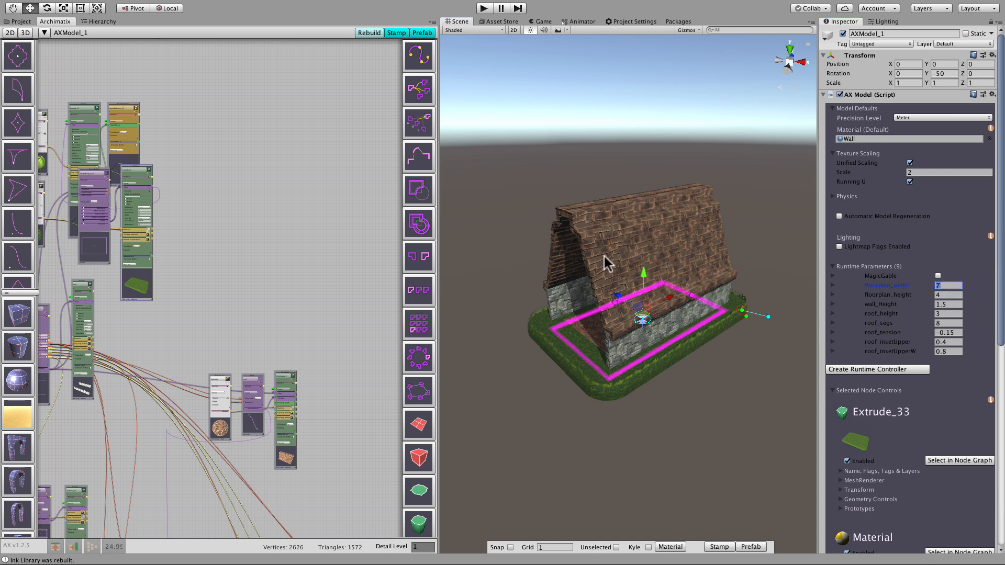
scroll(387, 347, up, 3)
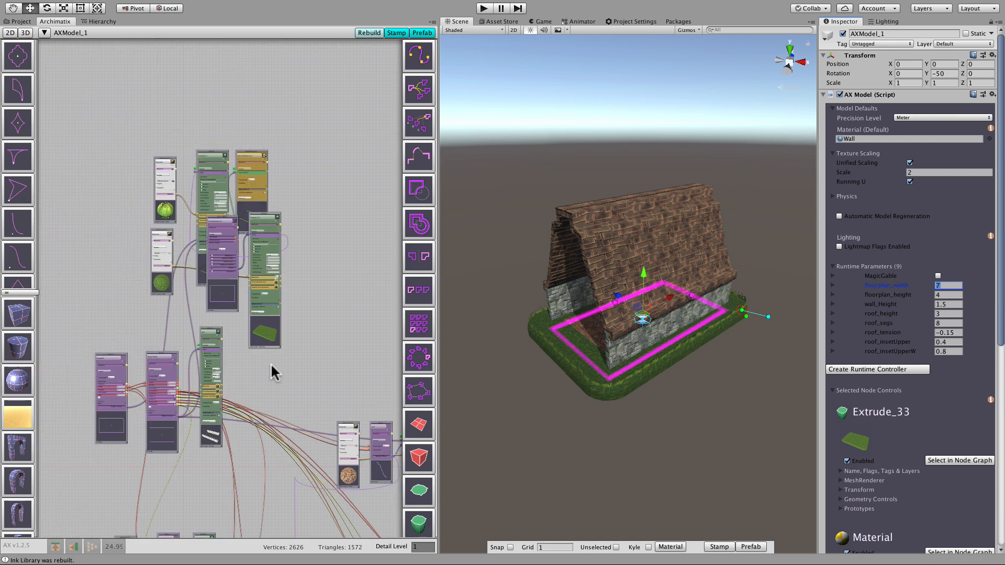
scroll(131, 429, up, 3)
scroll(132, 424, up, 5)
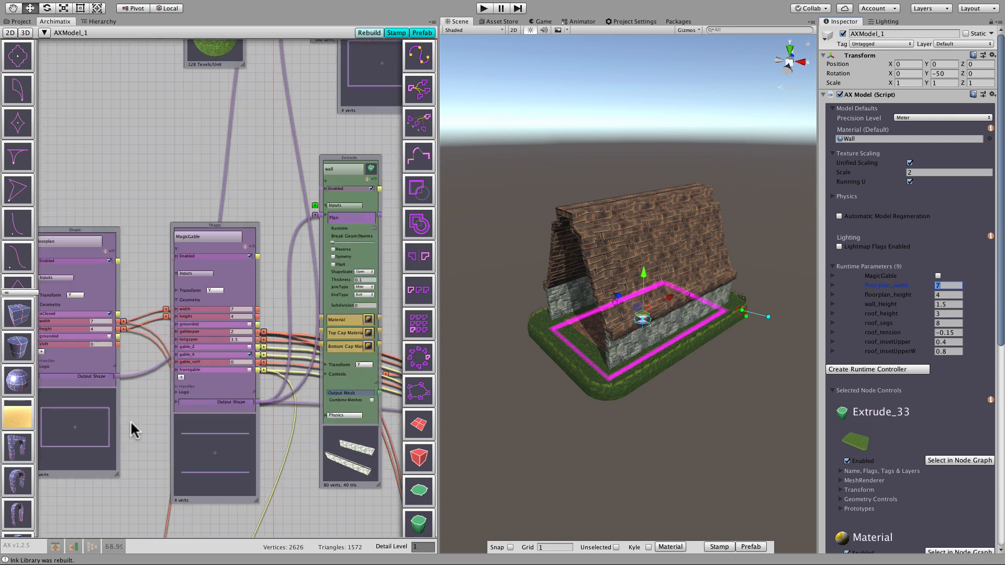
scroll(141, 448, up, 1)
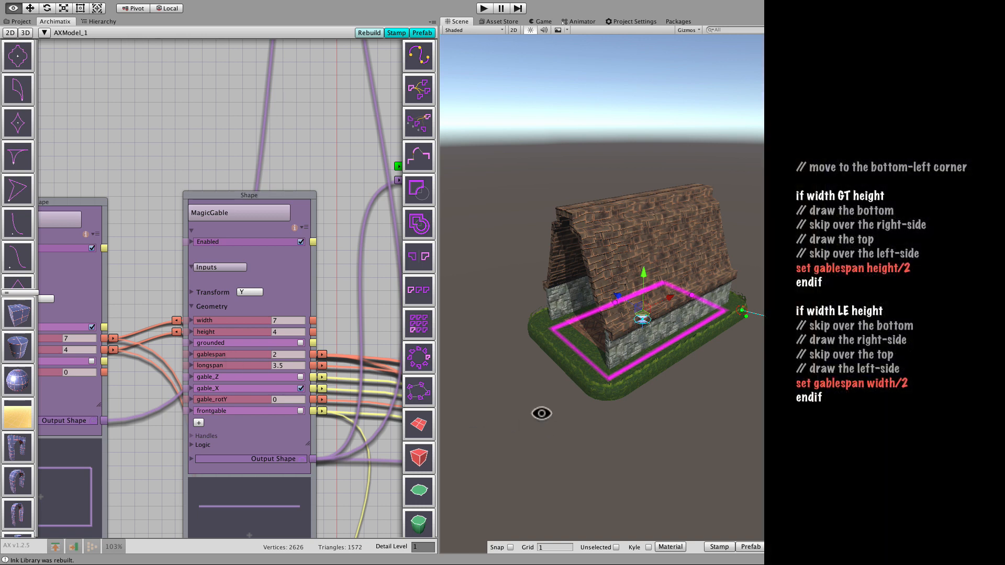
alt+drag(539, 410, 637, 383)
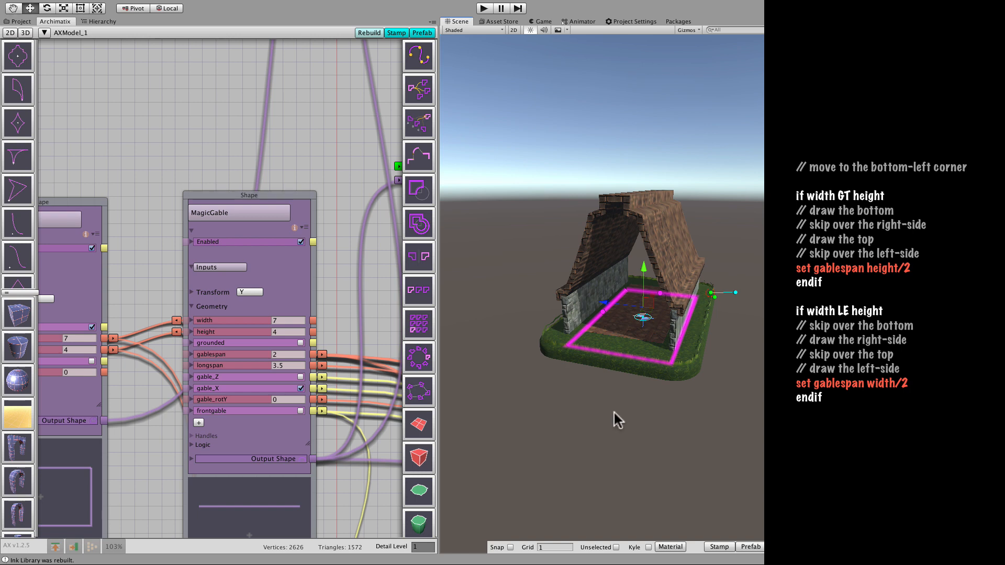
scroll(613, 412, up, 5)
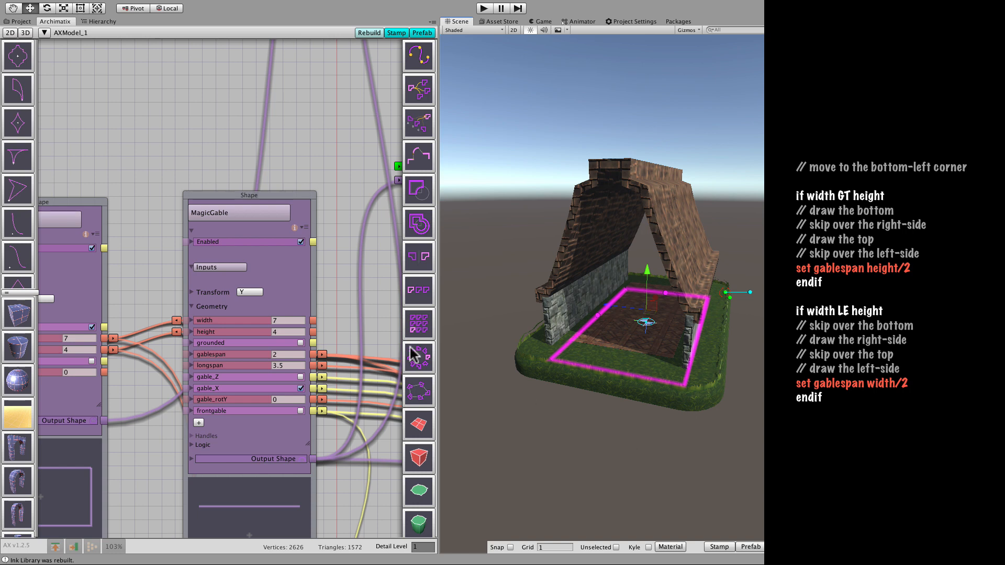
Trace the MagicGable output connections past the roof's PlanSweep_2 node to the gable shape, merger and extrude nodes
scroll(345, 329, down, 6)
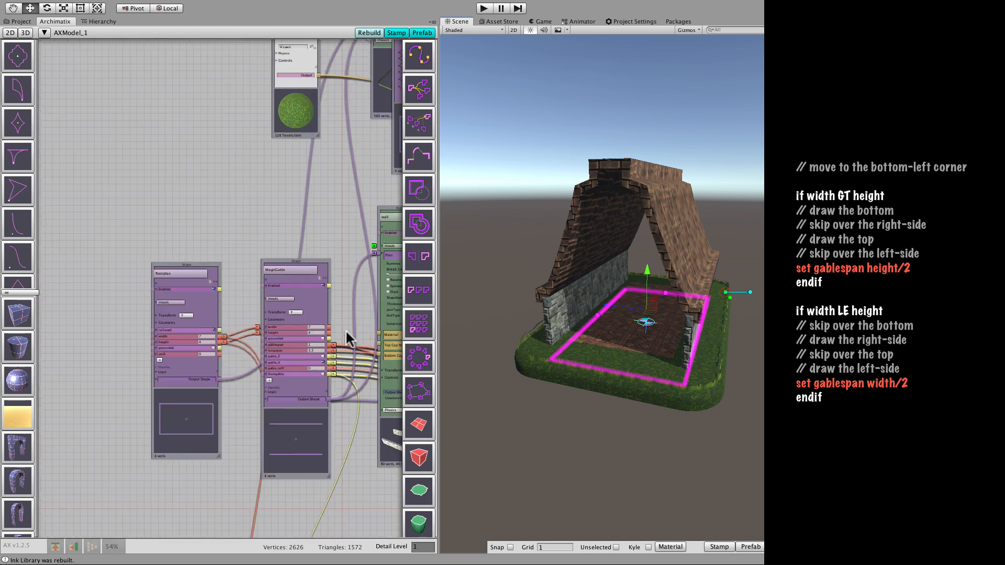
middle_drag(371, 489, 66, 324)
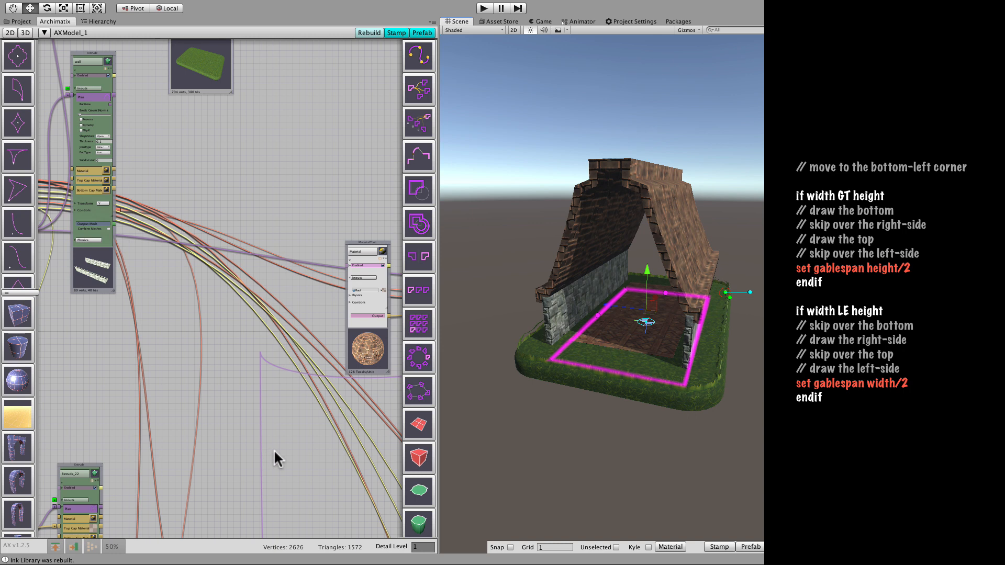
middle_drag(278, 458, 90, 323)
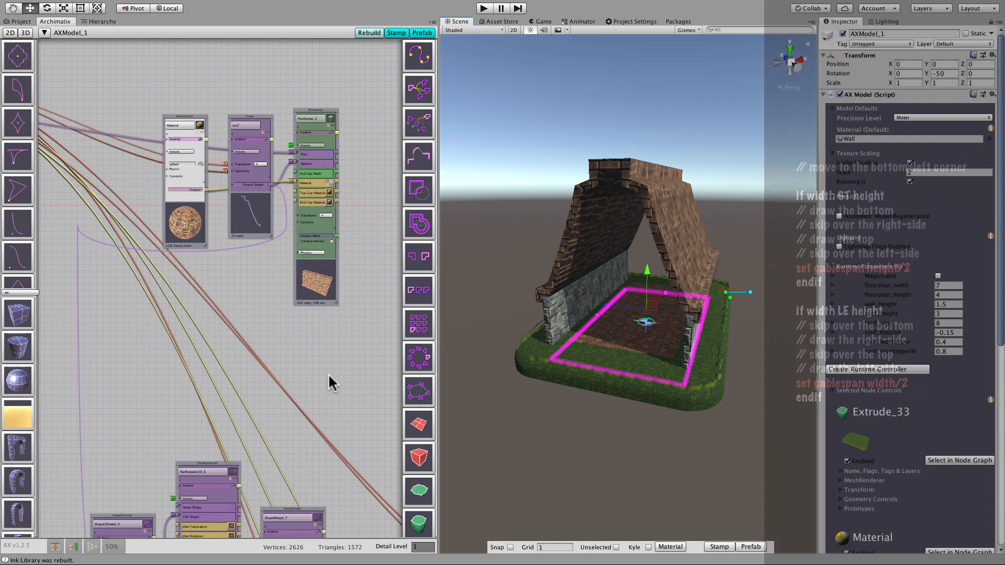
mouse_move(299, 333)
middle_down()
mouse_move(286, 312)
mouse_move(173, 243)
middle_up()
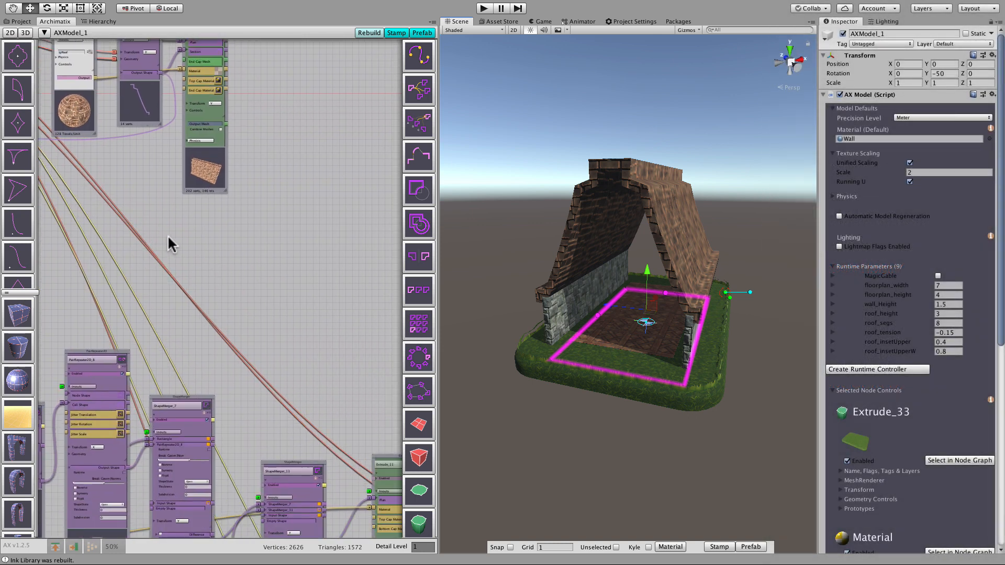
middle_drag(281, 300, 356, 424)
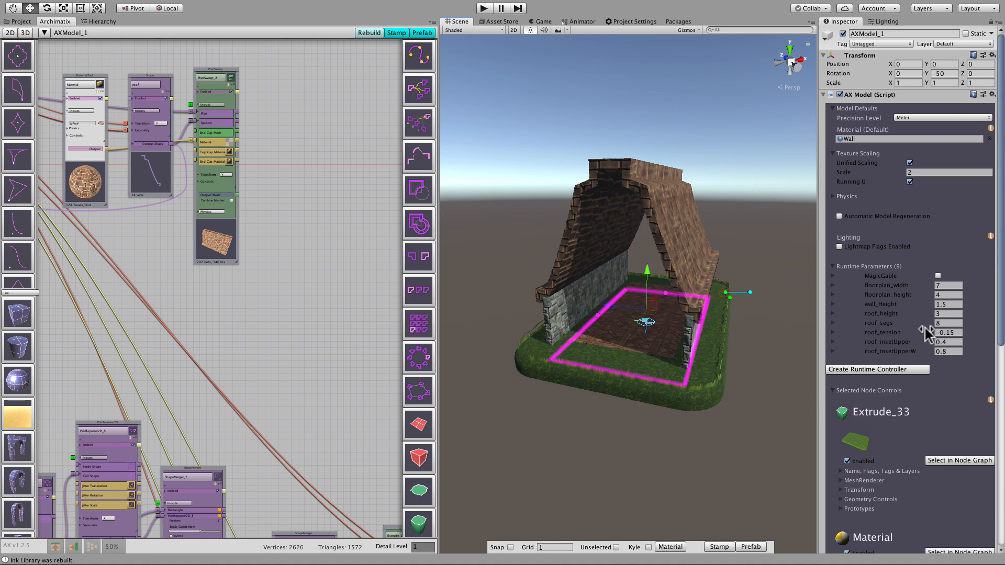
scroll(310, 338, down, 2)
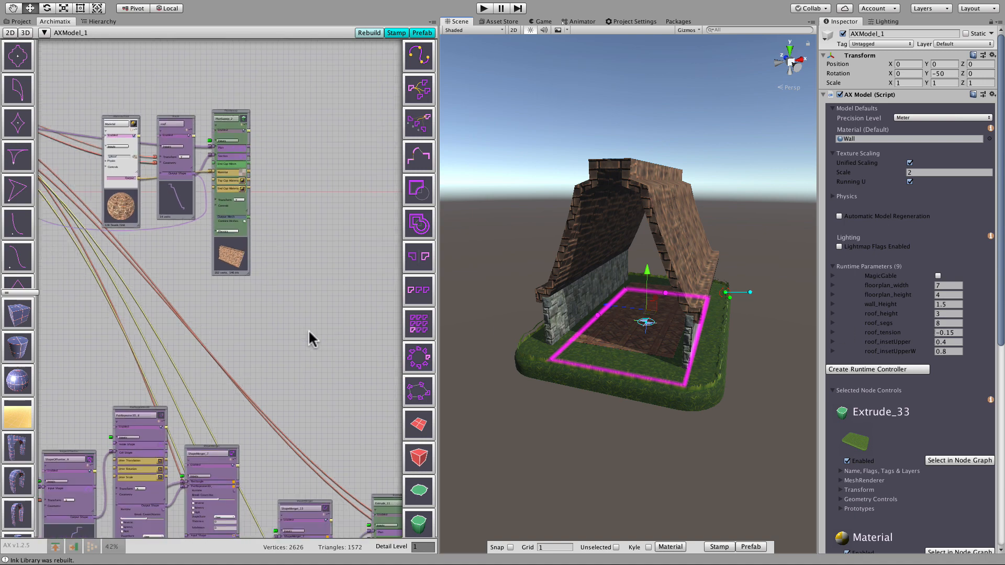
middle_drag(309, 331, 268, 180)
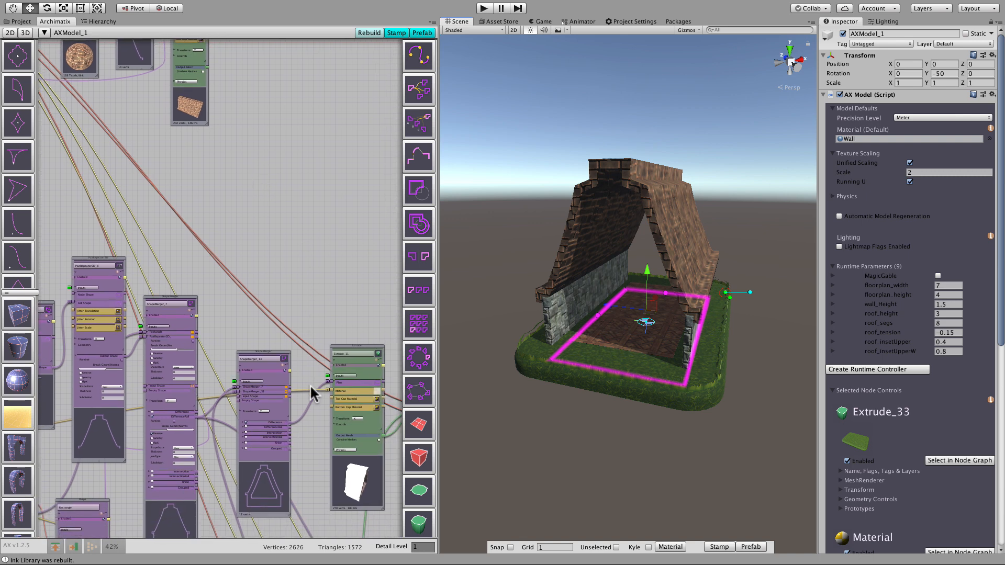
scroll(311, 443, down, 2)
middle_drag(312, 439, 339, 252)
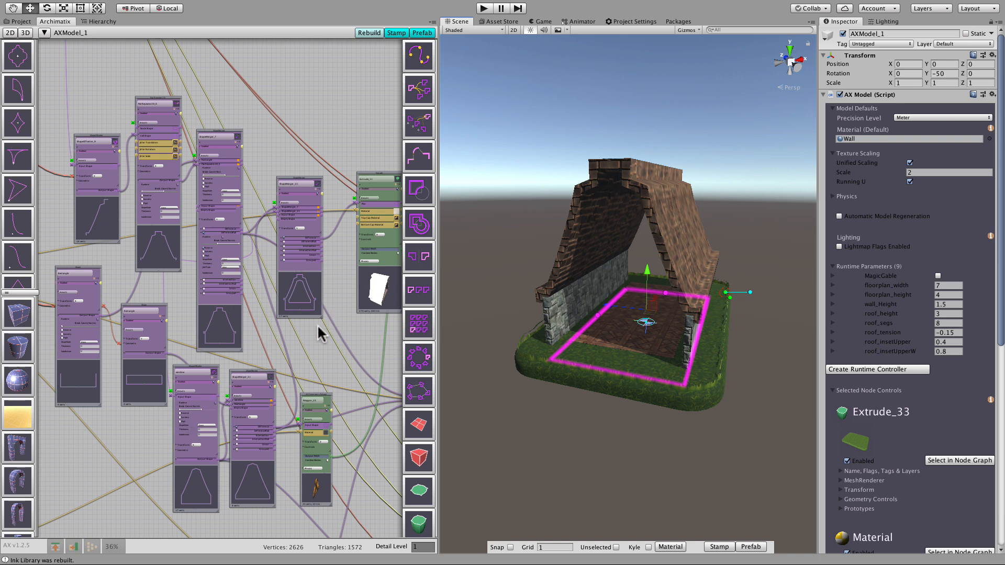
Enable the endgables repeater node in the graph and rebuild the model
scroll(320, 333, down, 1)
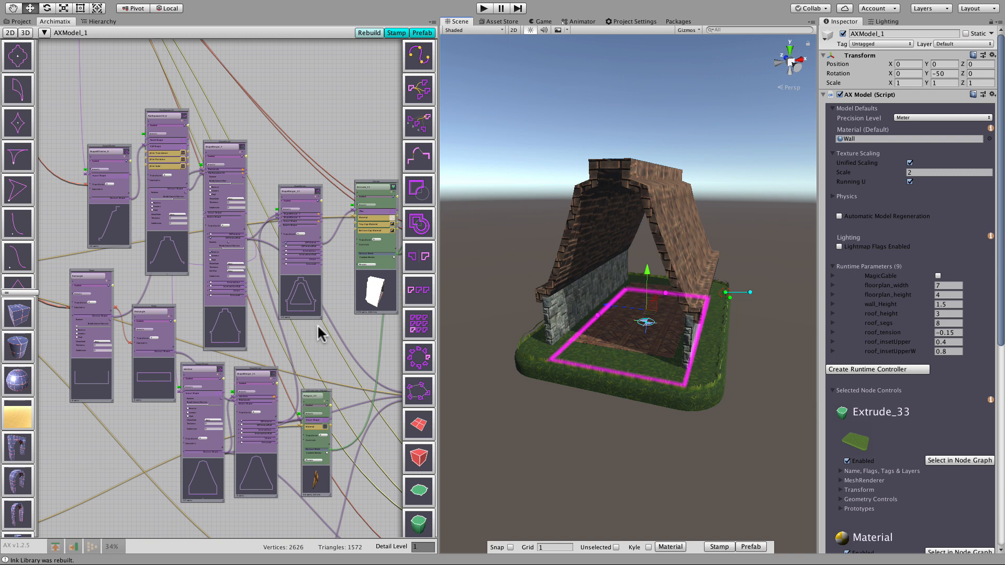
middle_drag(346, 329, 124, 305)
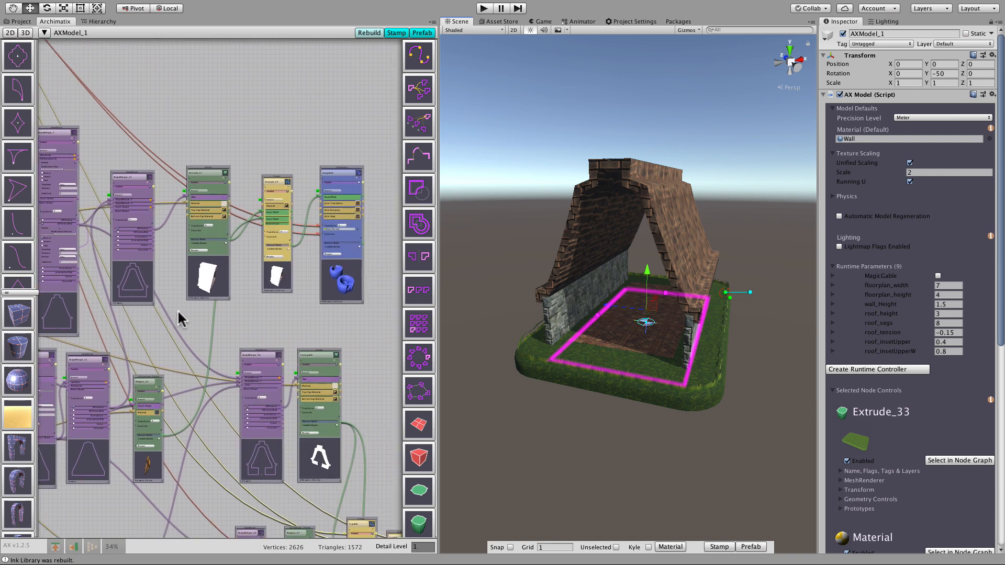
click(359, 189)
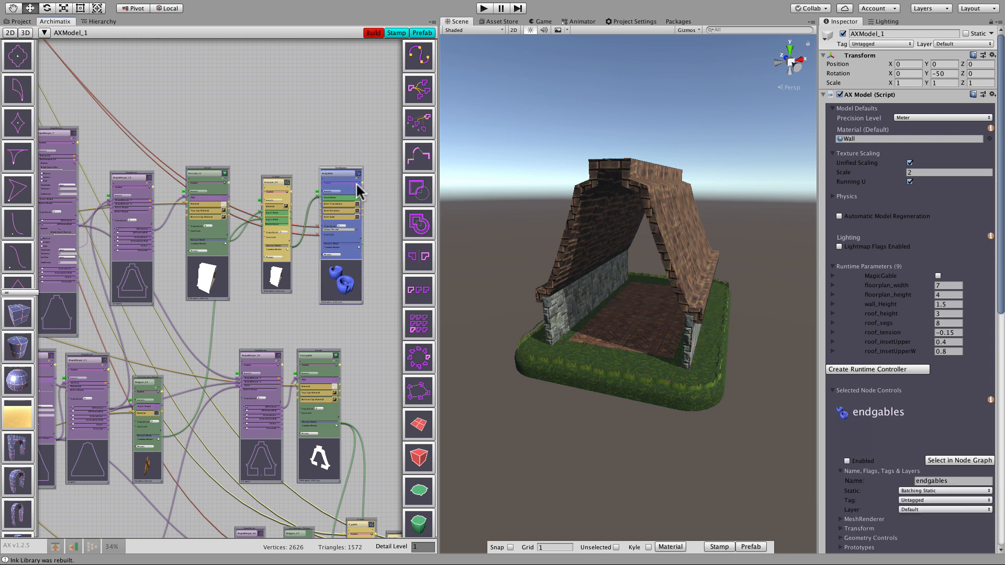
click(372, 33)
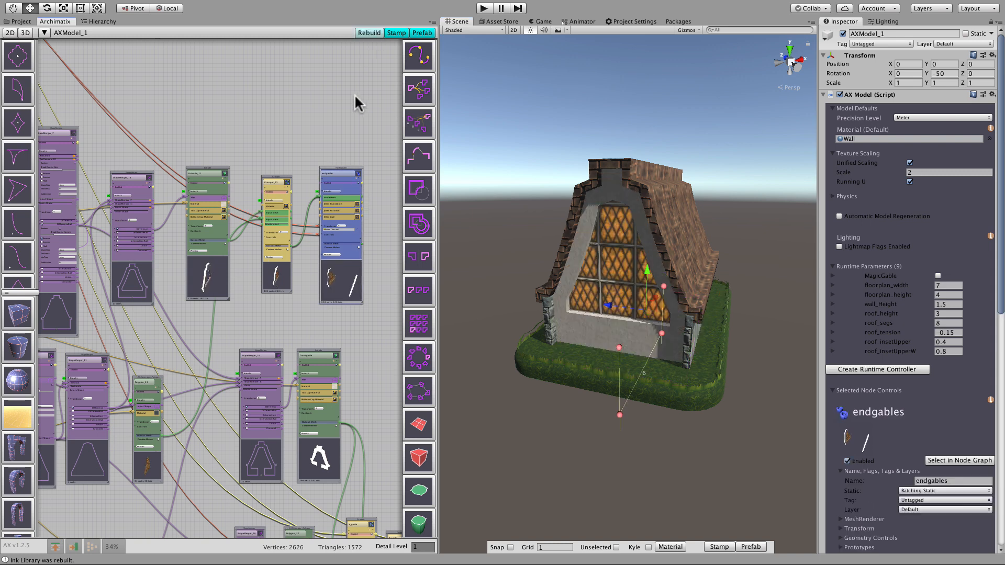
Examine how the Extrude_11 gable frame and Grouper_25 feed the endgables repeater, and compare this with the house's gable end
middle_drag(160, 346, 317, 358)
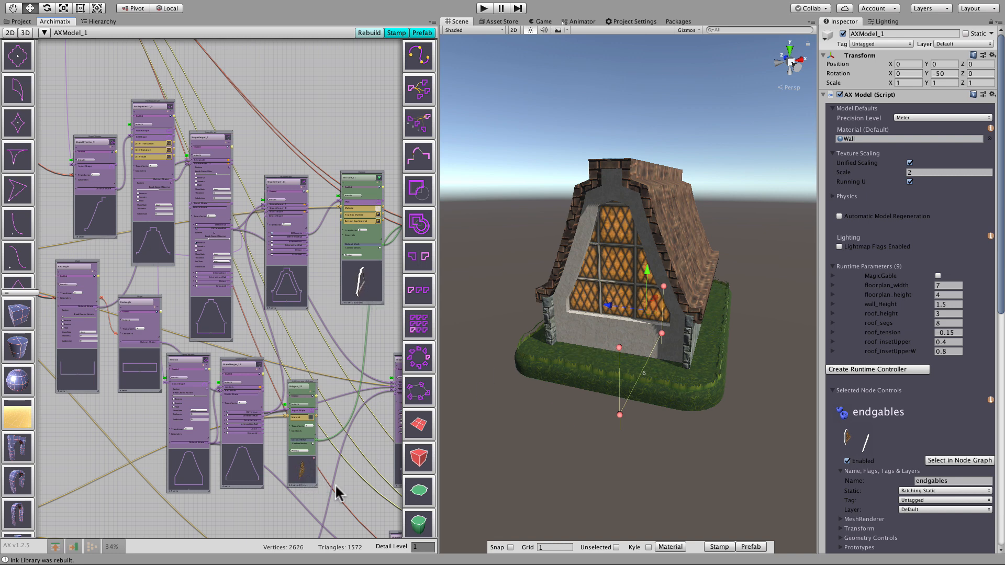
middle_drag(332, 466, 223, 497)
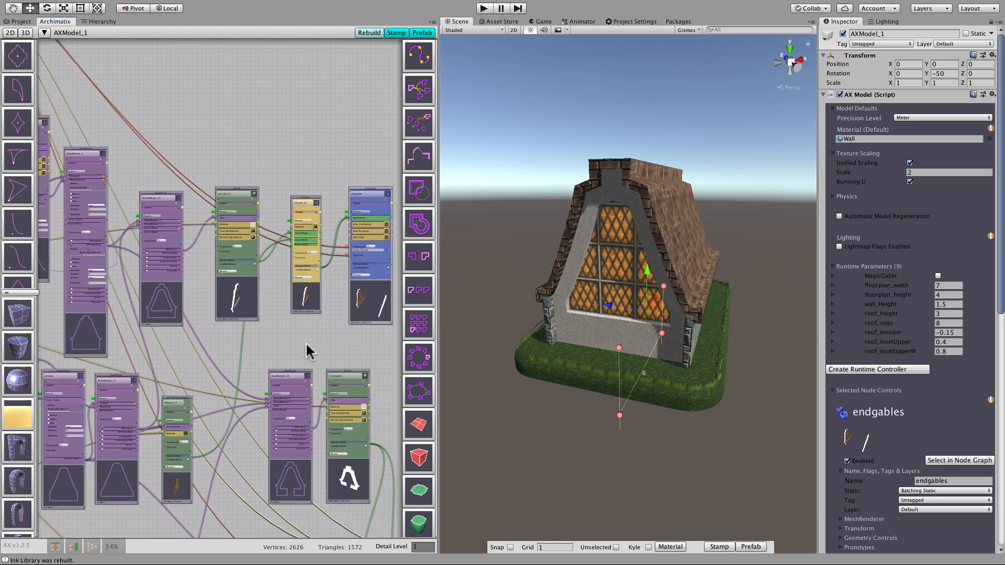
middle_drag(301, 327, 268, 357)
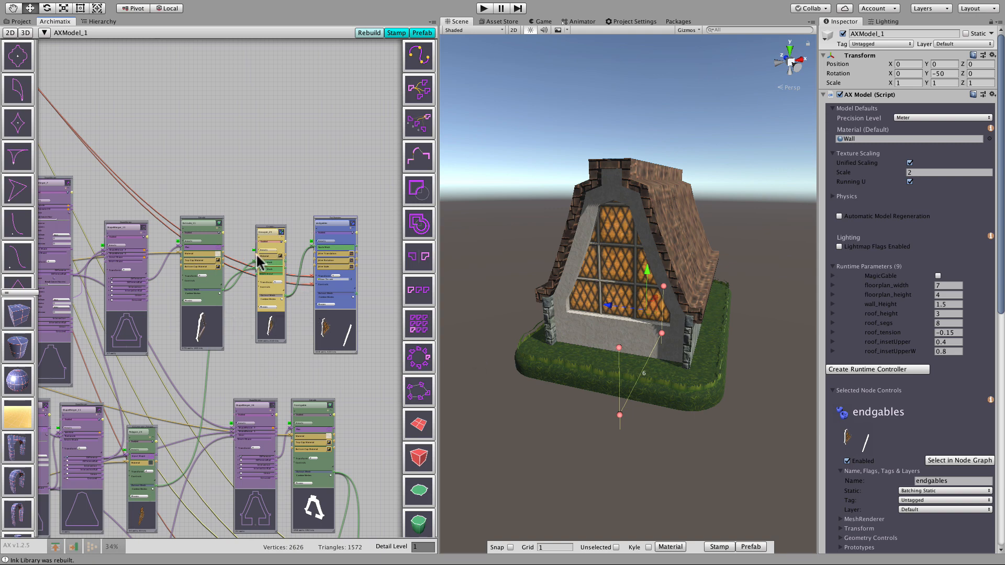
scroll(258, 260, up, 5)
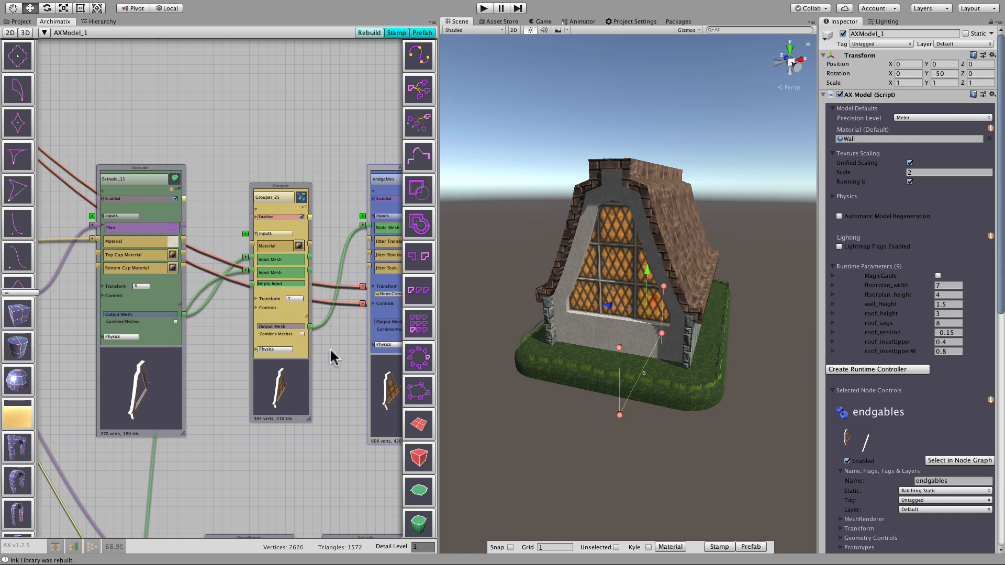
middle_drag(332, 355, 222, 352)
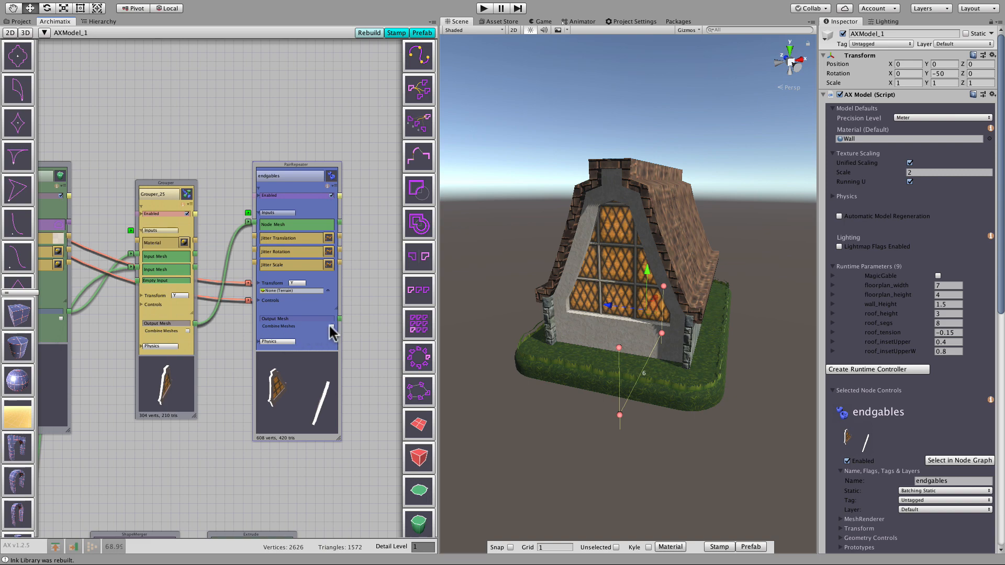
alt+drag(595, 447, 539, 442)
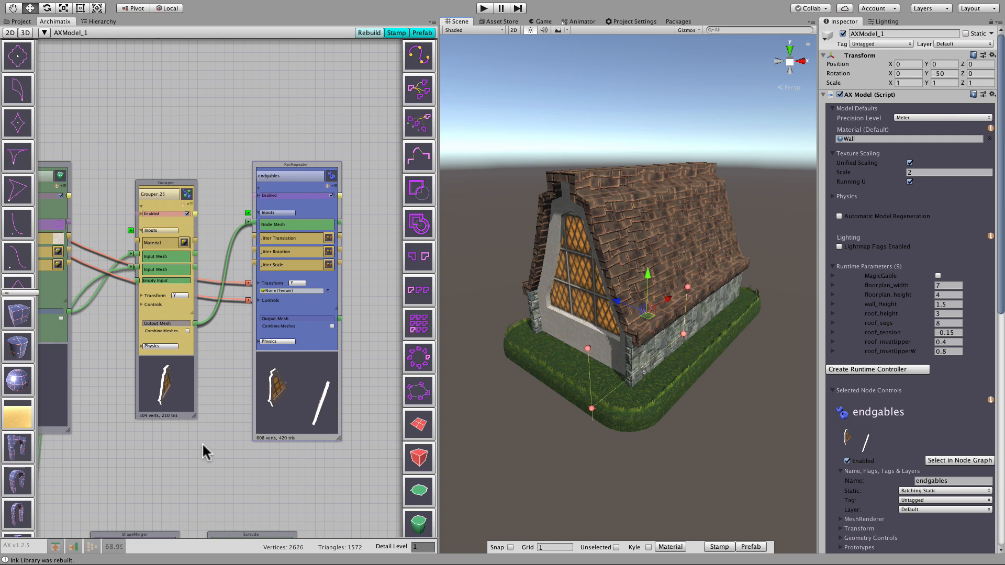
Return to the MagicGable node and examine how its logic sets the longspan parameter from the floorplan's width or height
scroll(204, 450, down, 3)
scroll(203, 444, down, 5)
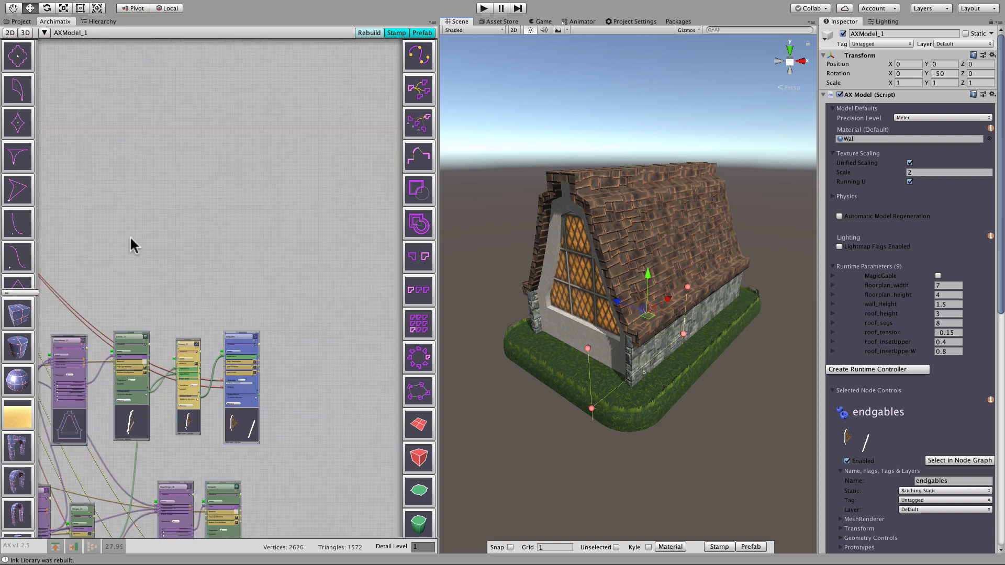
middle_drag(132, 239, 305, 332)
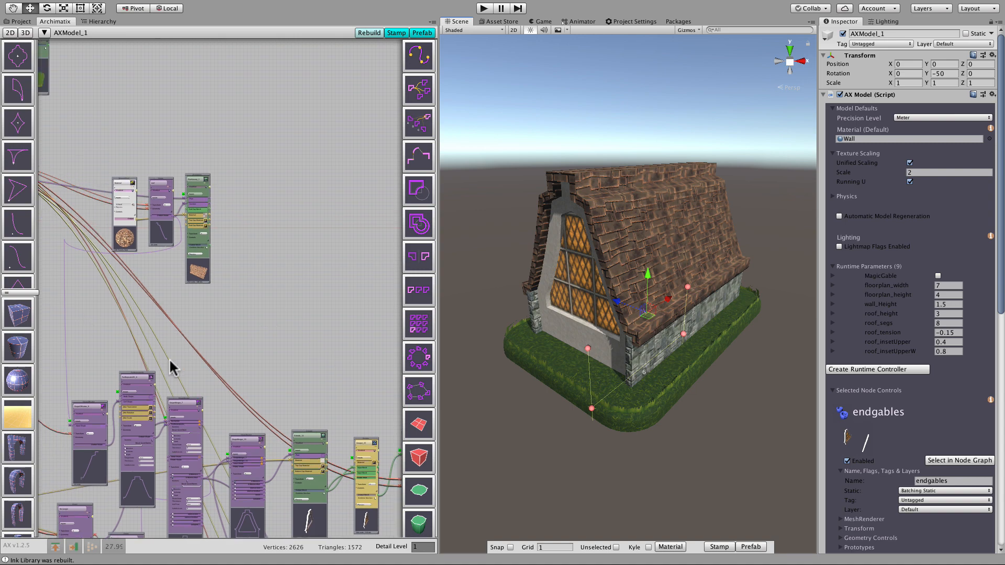
middle_drag(171, 363, 341, 480)
scroll(184, 363, up, 5)
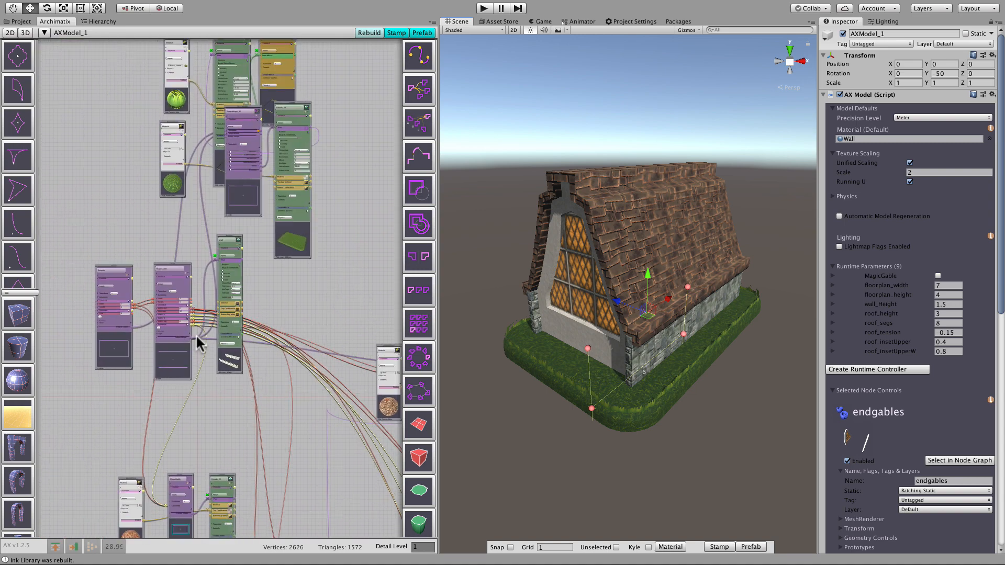
scroll(195, 334, up, 2)
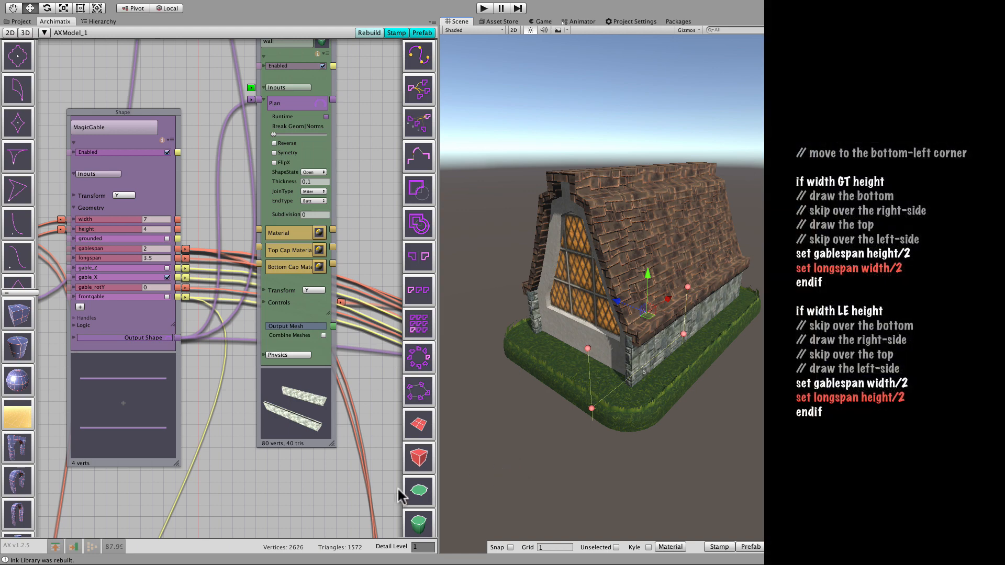
Trace the MagicGable output connections through the graph to the transform and control inputs of the endgables repeater
scroll(379, 462, down, 4)
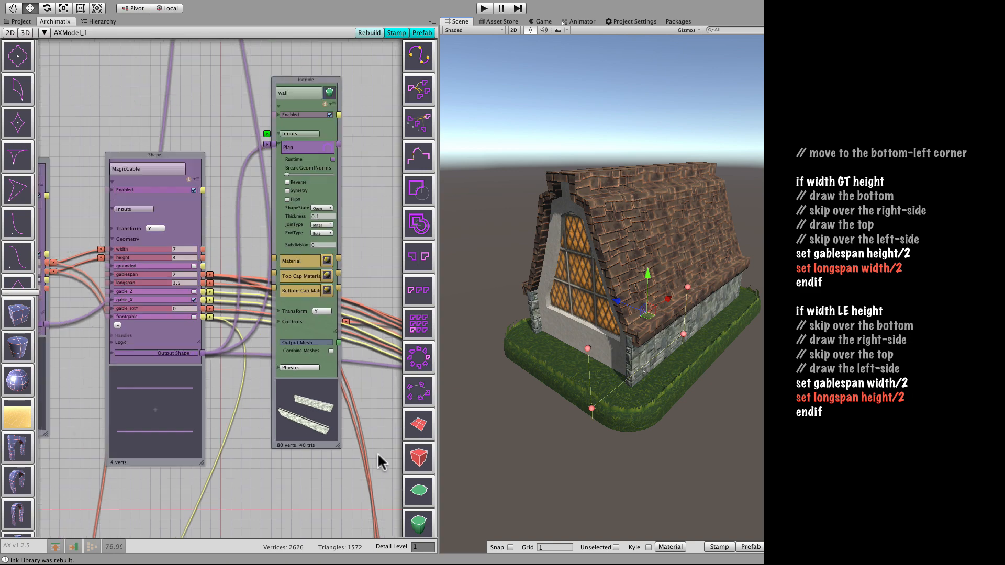
middle_drag(337, 411, 115, 288)
middle_drag(273, 418, 217, 383)
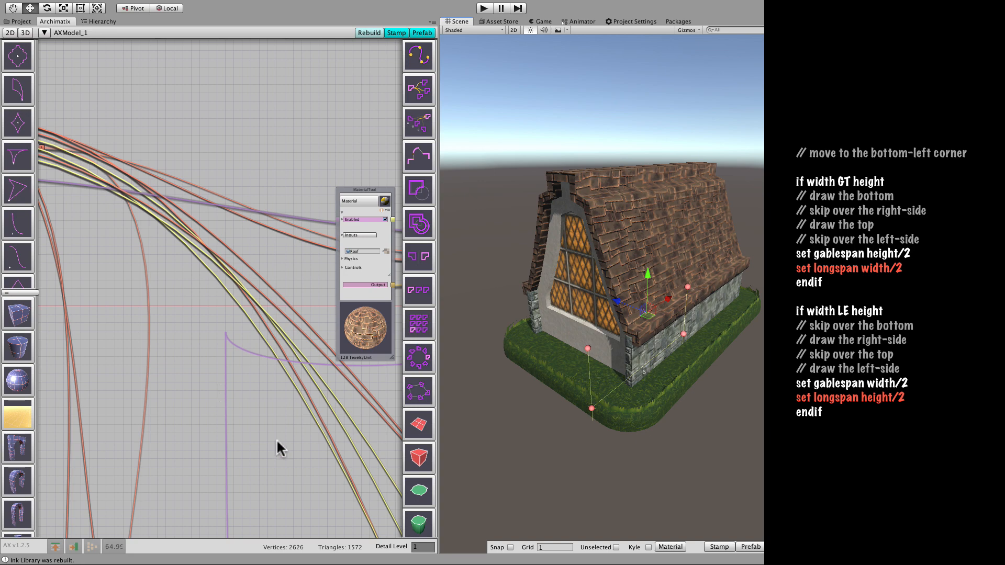
scroll(277, 441, down, 2)
middle_drag(273, 436, 75, 173)
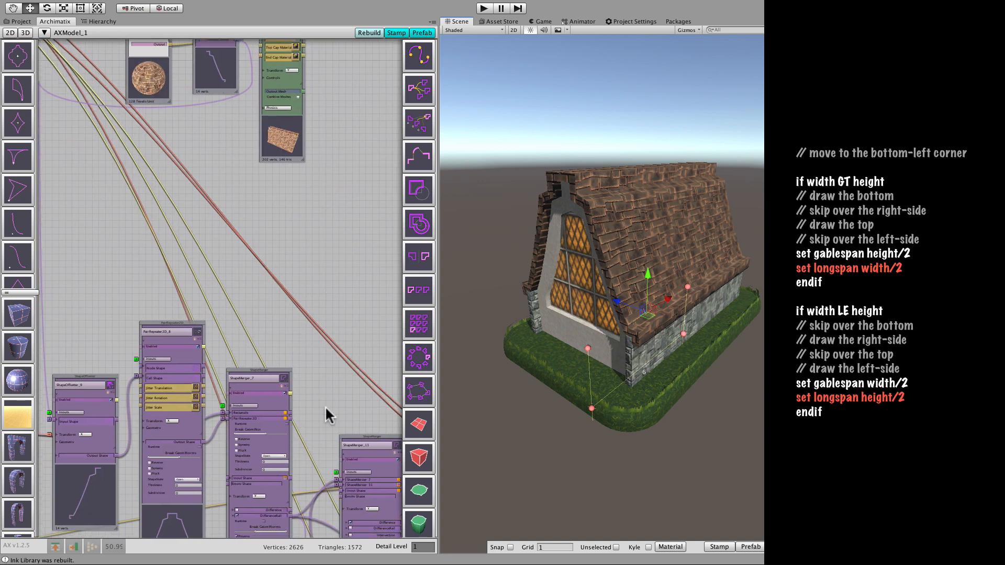
middle_drag(325, 406, 177, 161)
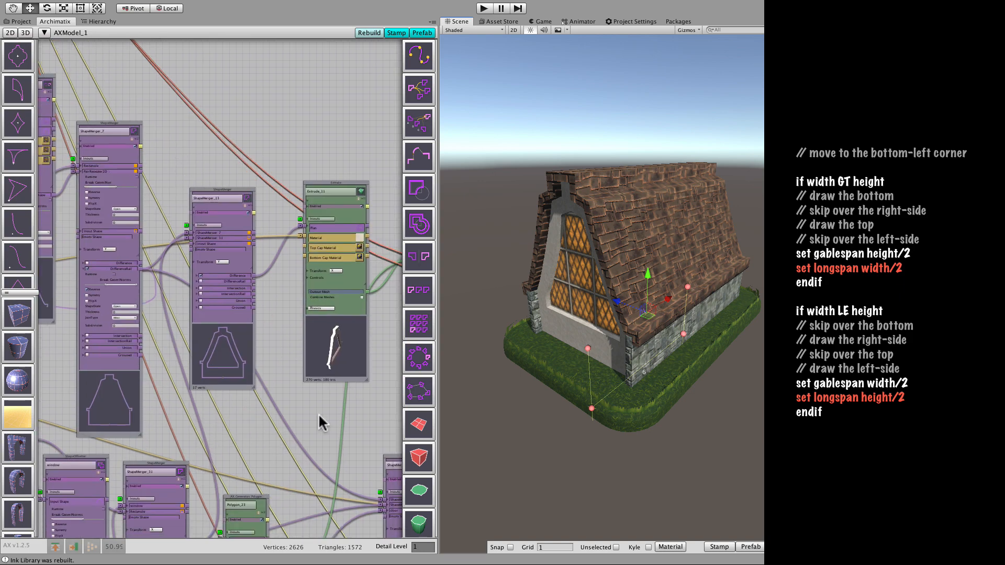
scroll(318, 413, down, 3)
middle_drag(319, 413, 160, 317)
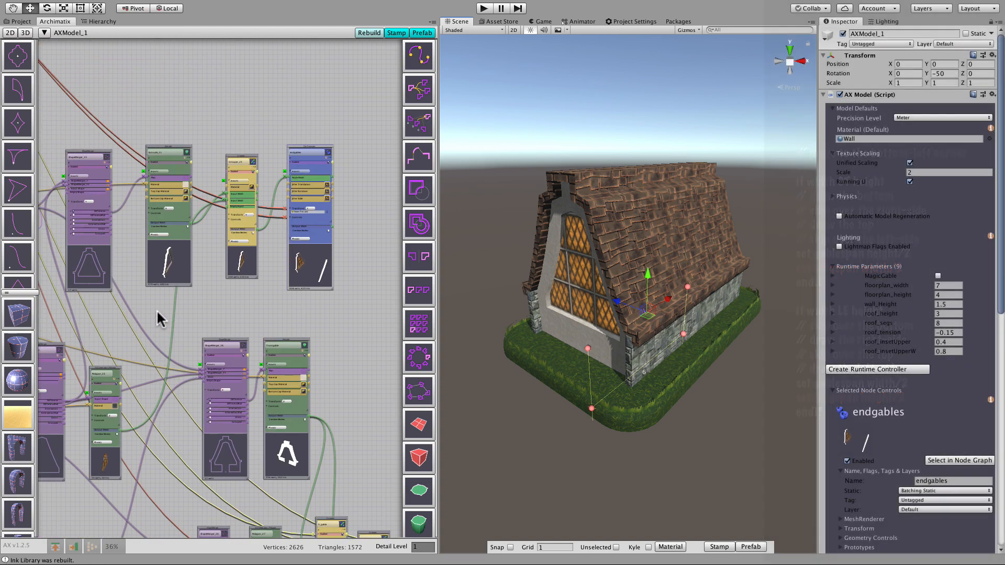
scroll(298, 202, up, 3)
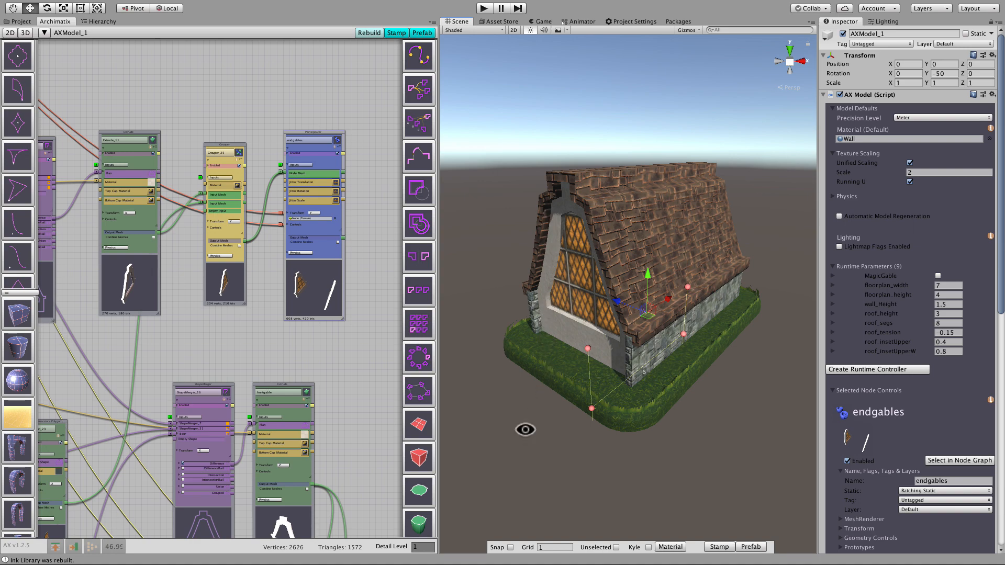
Set the runtime parameters floorplan_width to 5 and floorplan_height to 8, and rebuild the model
alt+drag(525, 429, 519, 356)
scroll(550, 381, up, 3)
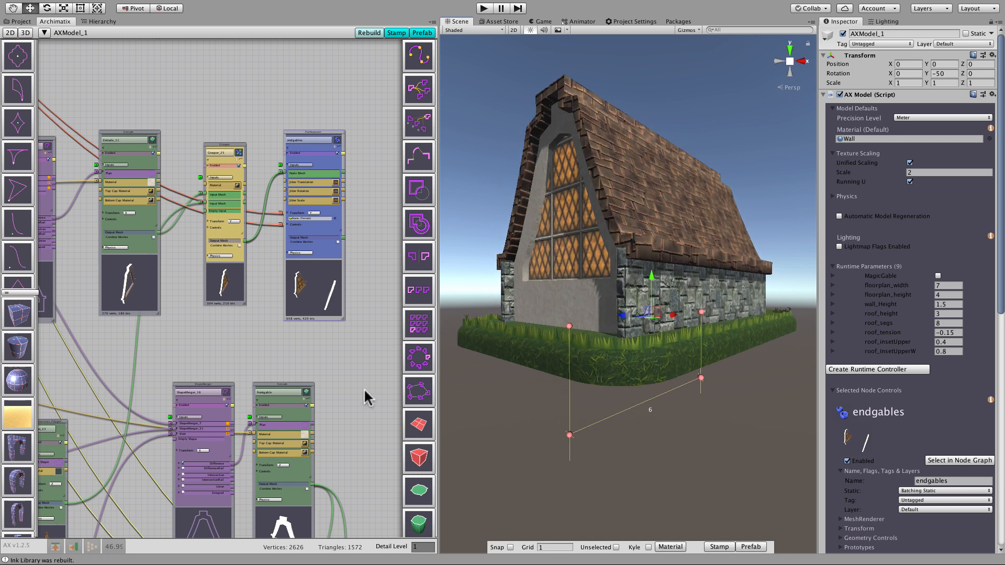
scroll(501, 381, down, 2)
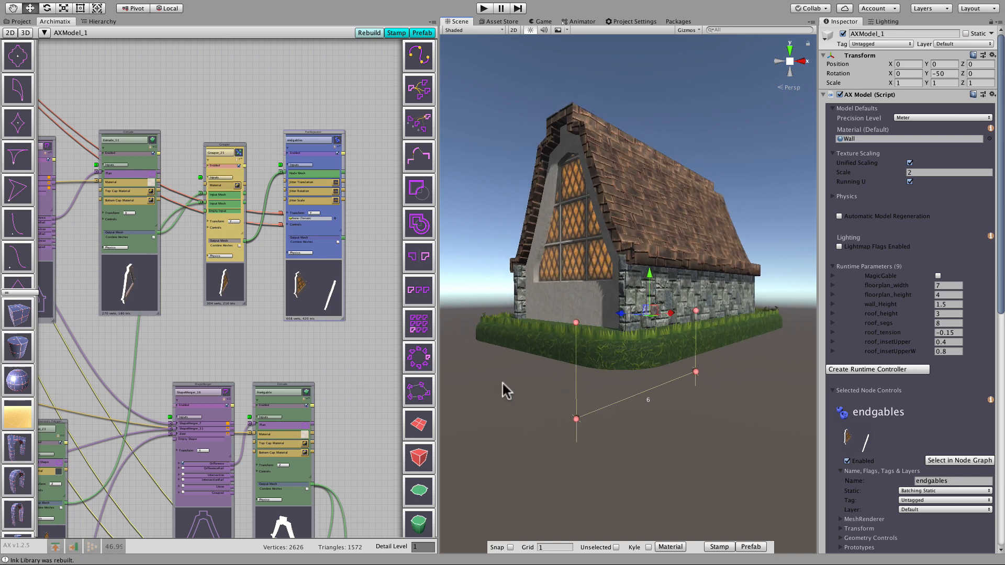
alt+drag(691, 441, 690, 501)
click(946, 285)
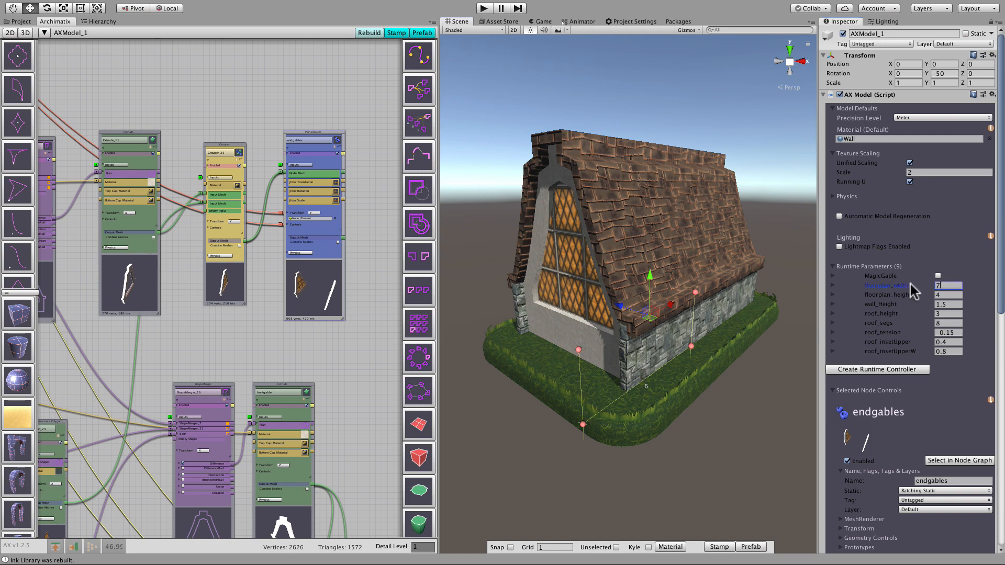
text(5)
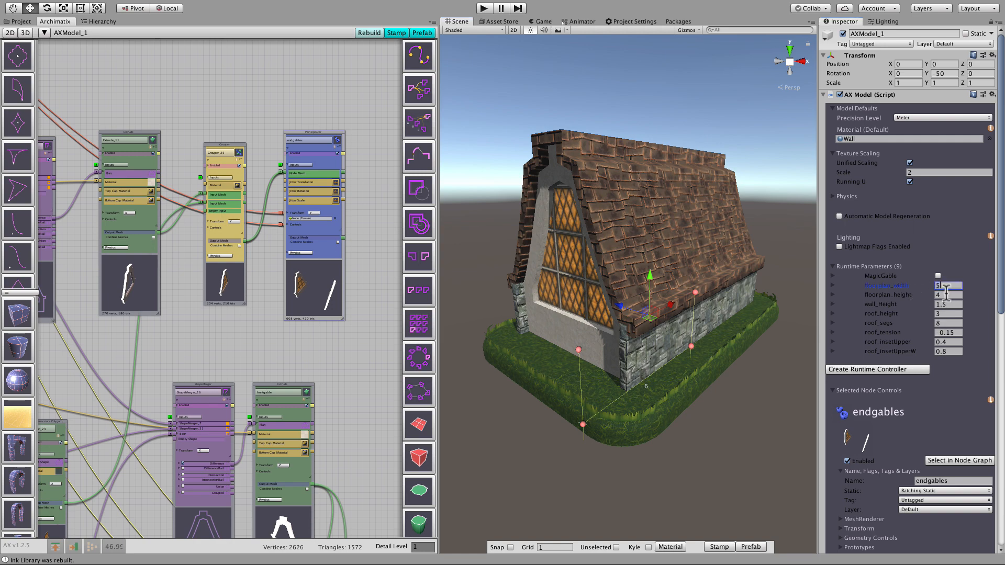
key(Tab)
text(8)
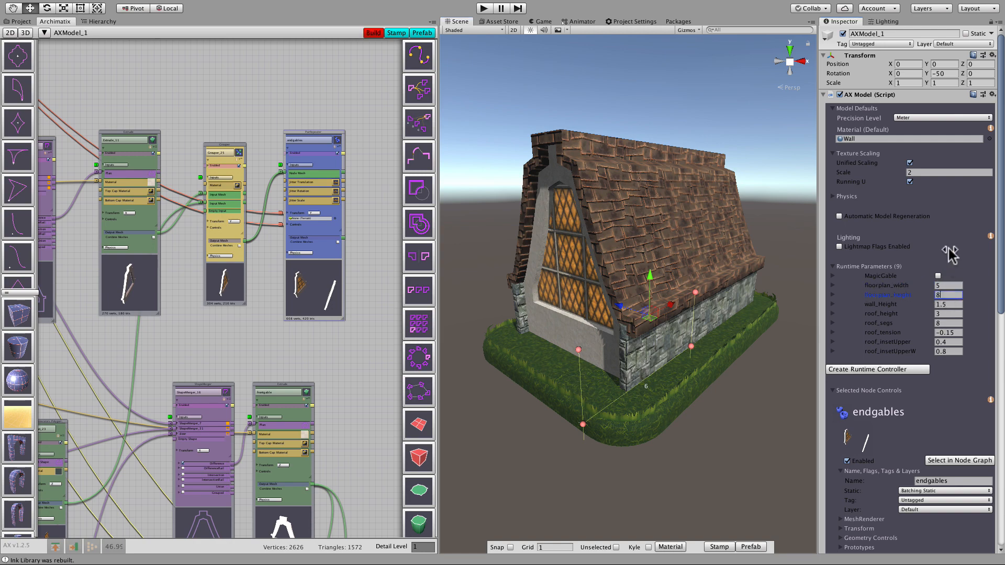
click(373, 33)
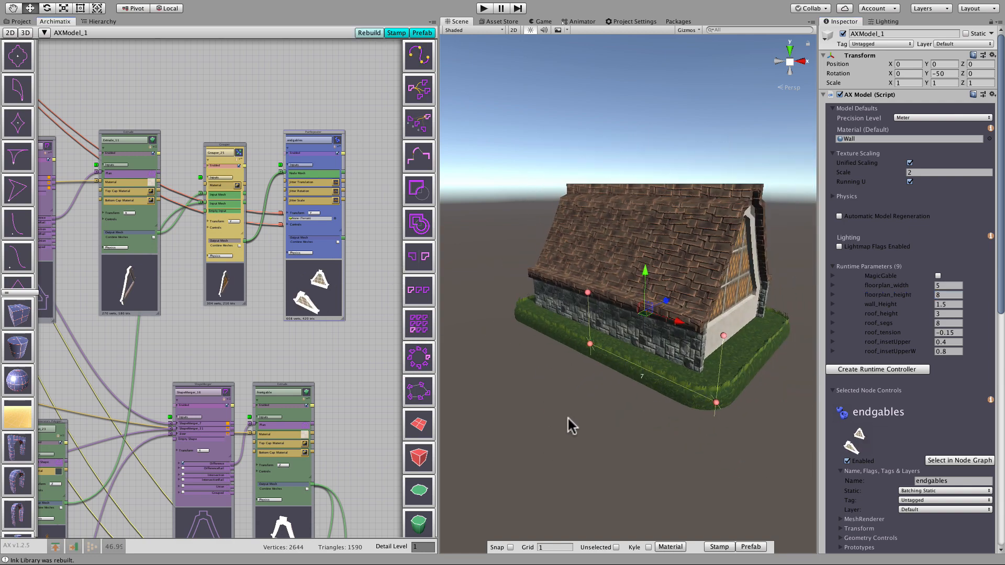
View the reoriented gable end and examine the MagicGable node's gable_rotY parameter and the logic that sets it
alt+drag(576, 425, 515, 401)
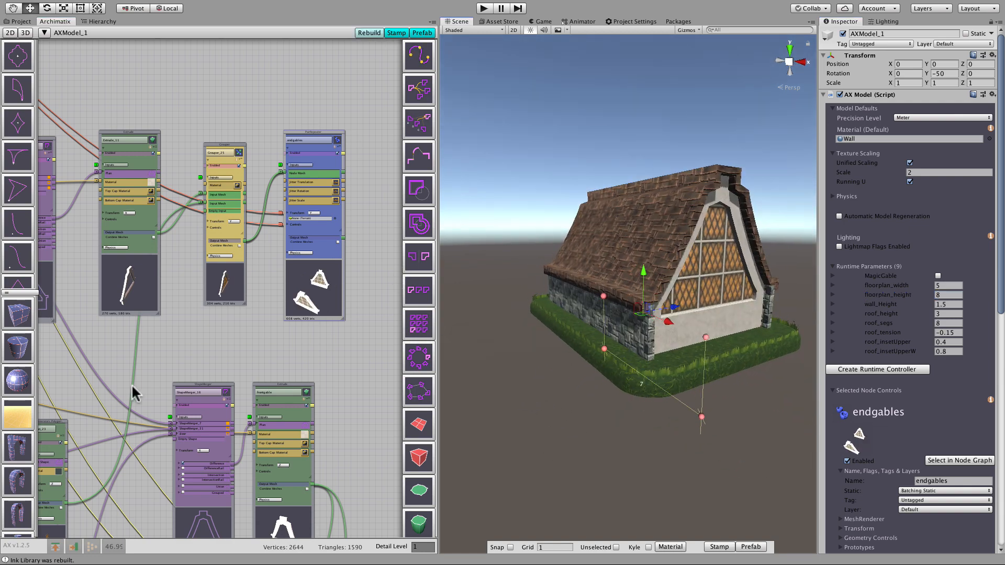
scroll(162, 343, down, 5)
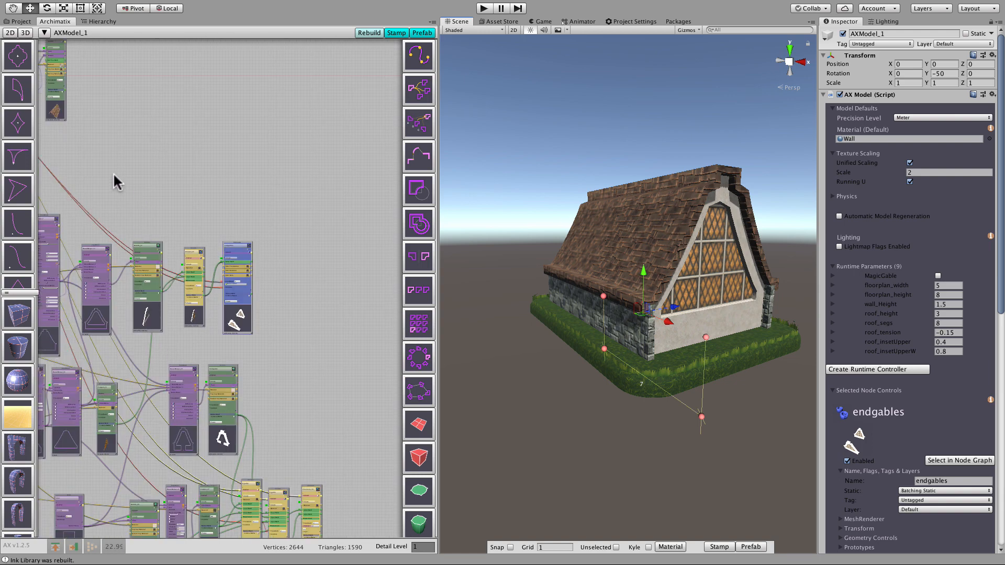
middle_drag(110, 169, 429, 397)
middle_drag(313, 340, 320, 343)
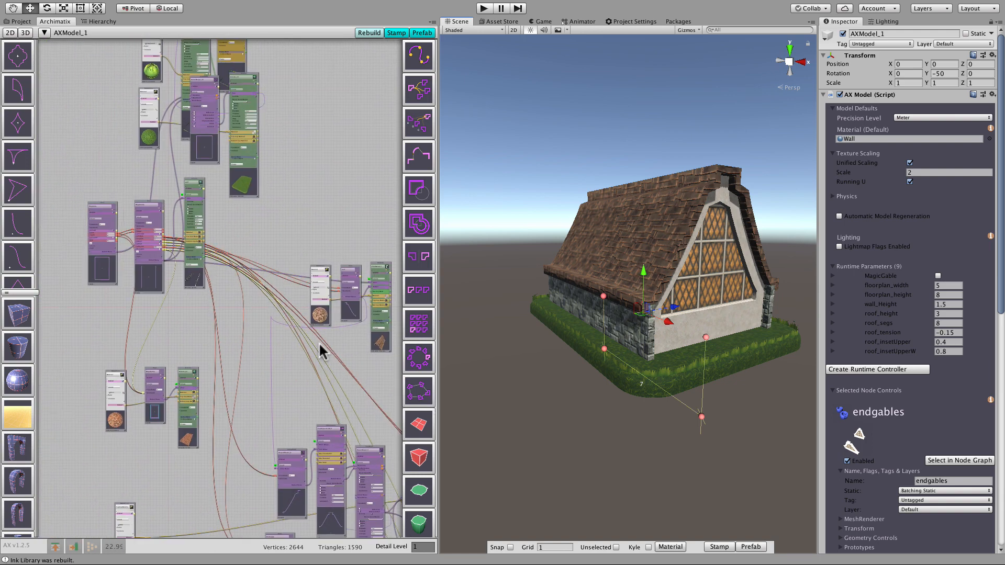
scroll(146, 228, up, 10)
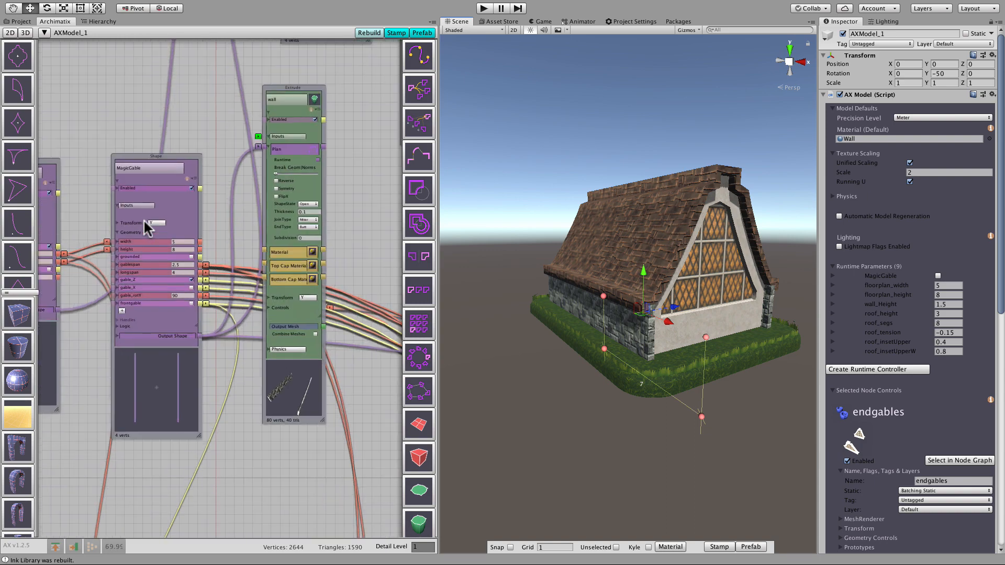
scroll(148, 229, up, 2)
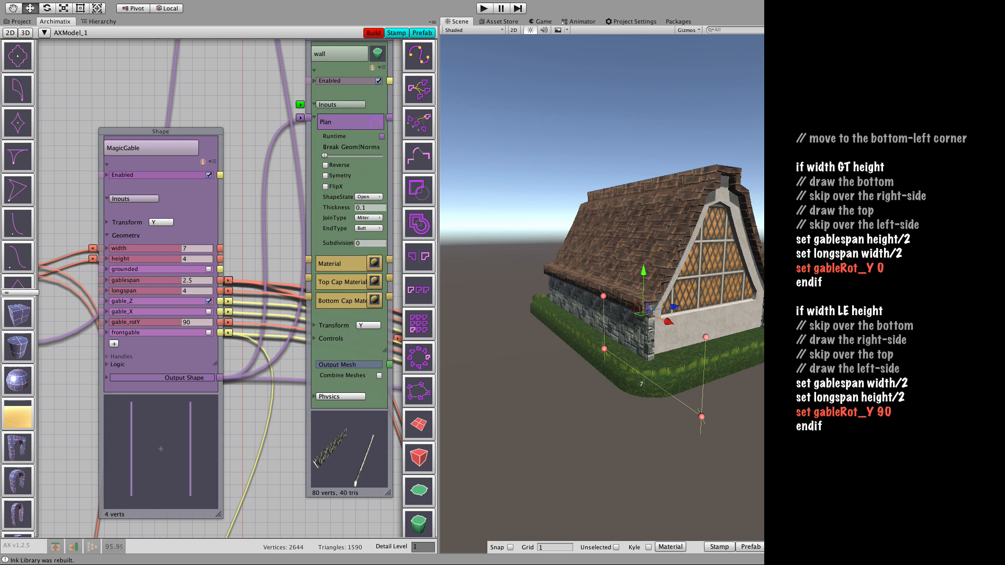
Rebuild the model with the floorplan back at width 7 and height 4, and inspect the house's gable end
click(373, 33)
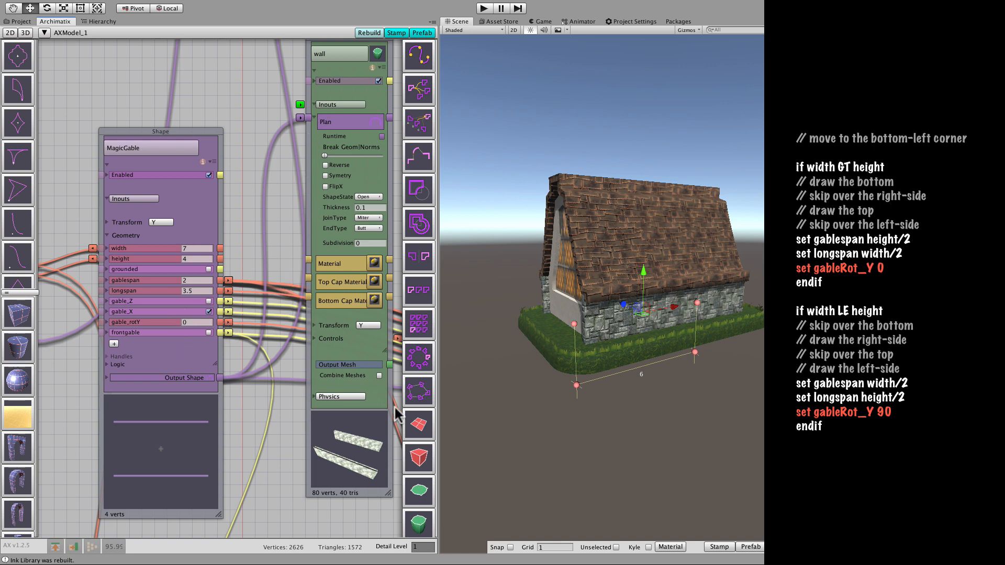
alt+drag(531, 422, 606, 421)
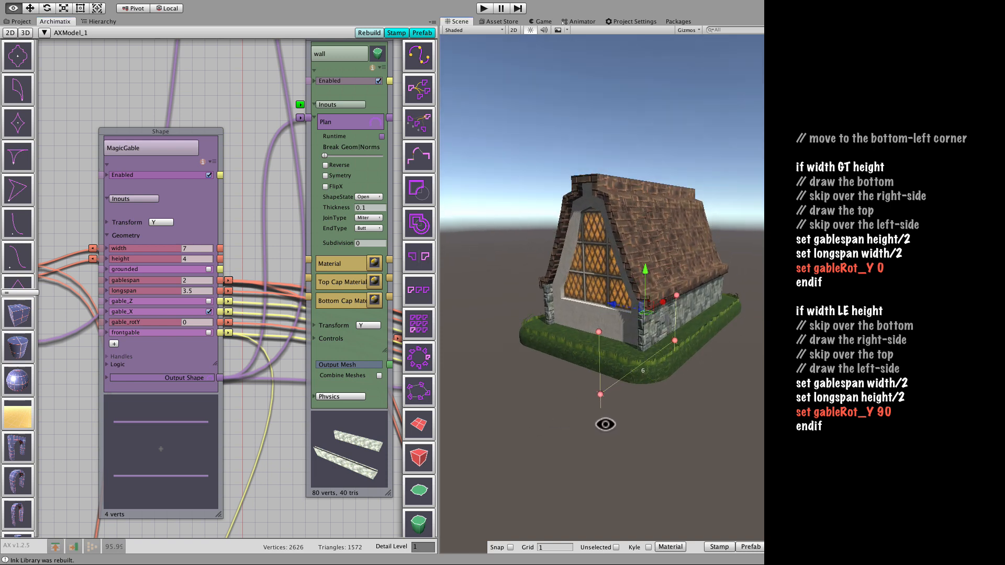
scroll(609, 421, up, 3)
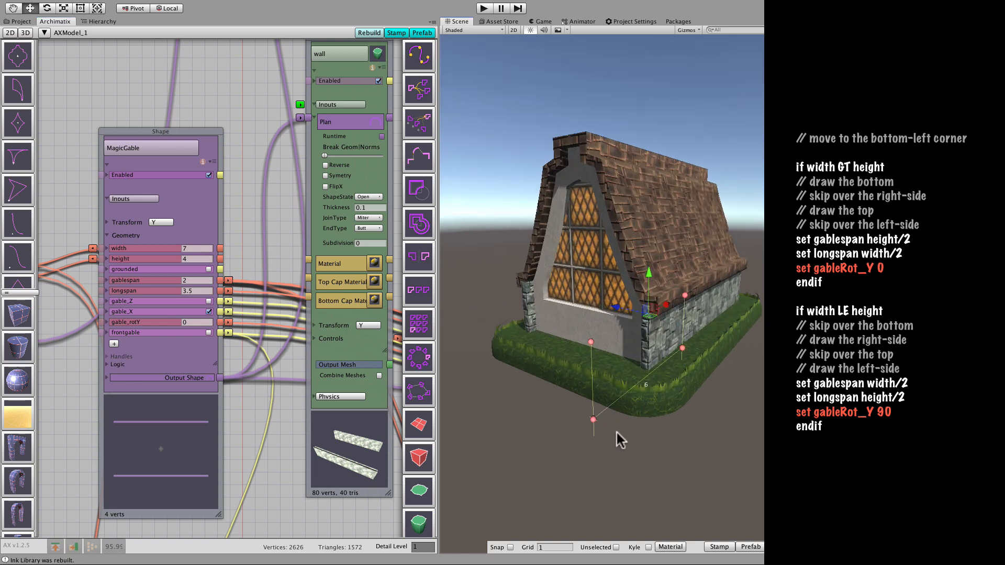
scroll(616, 432, up, 3)
scroll(286, 455, down, 1)
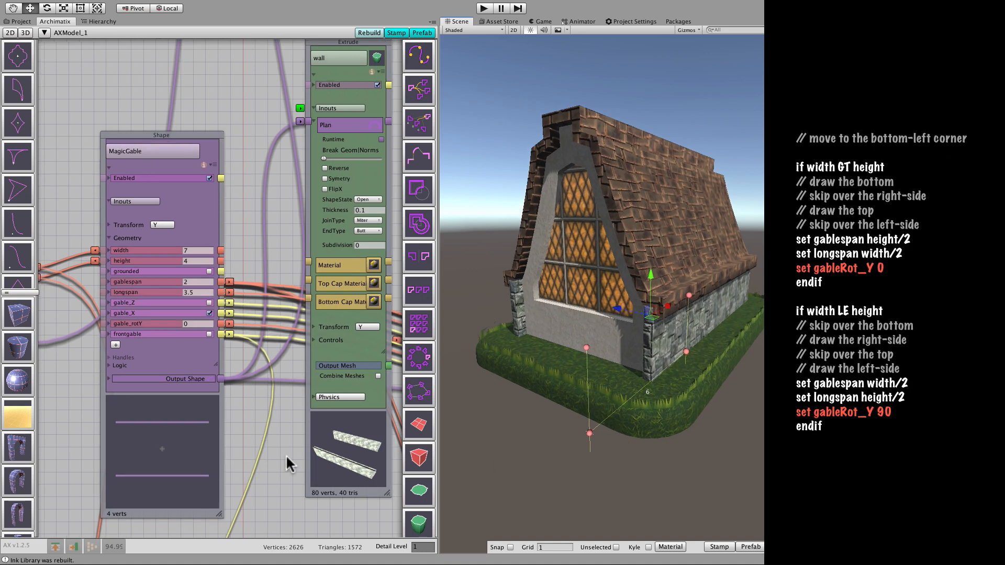
Follow the MagicGable connections through the graph to the X_gable, Z_gable and Channeler_39 nodes and examine how they are linked
scroll(285, 455, down, 5)
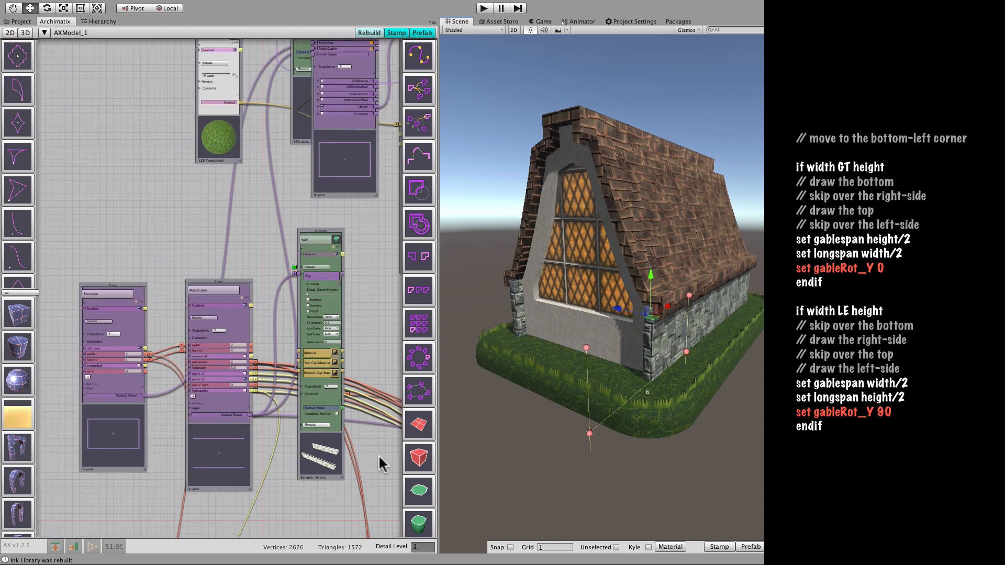
middle_drag(378, 454, 115, 224)
scroll(202, 360, down, 2)
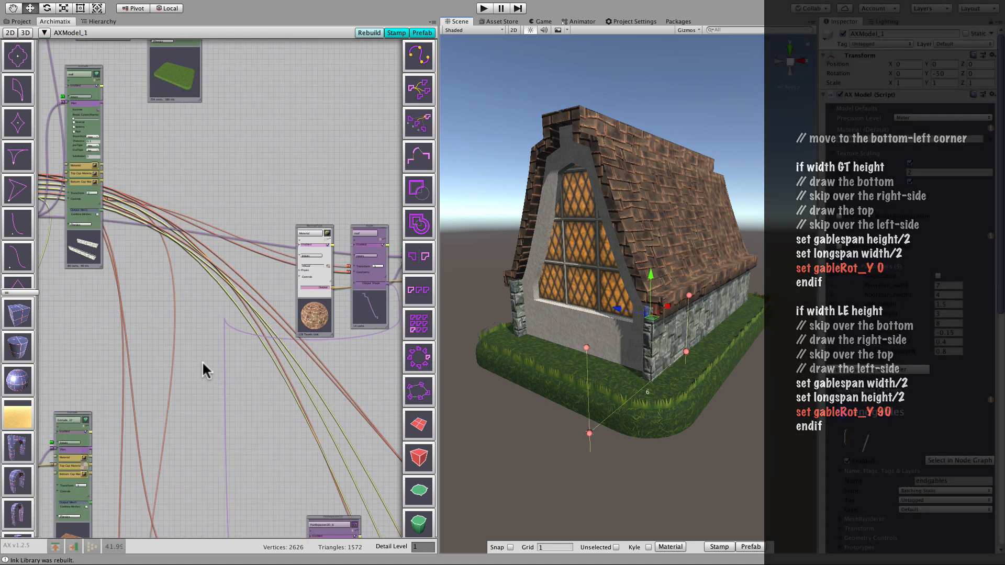
scroll(202, 360, down, 2)
middle_drag(266, 453, 115, 188)
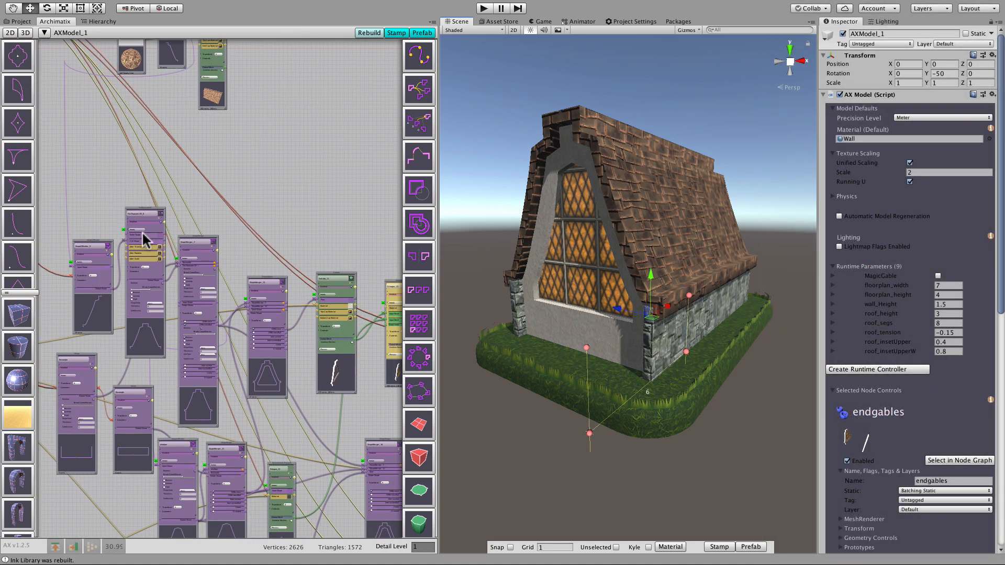
middle_drag(307, 426, 171, 209)
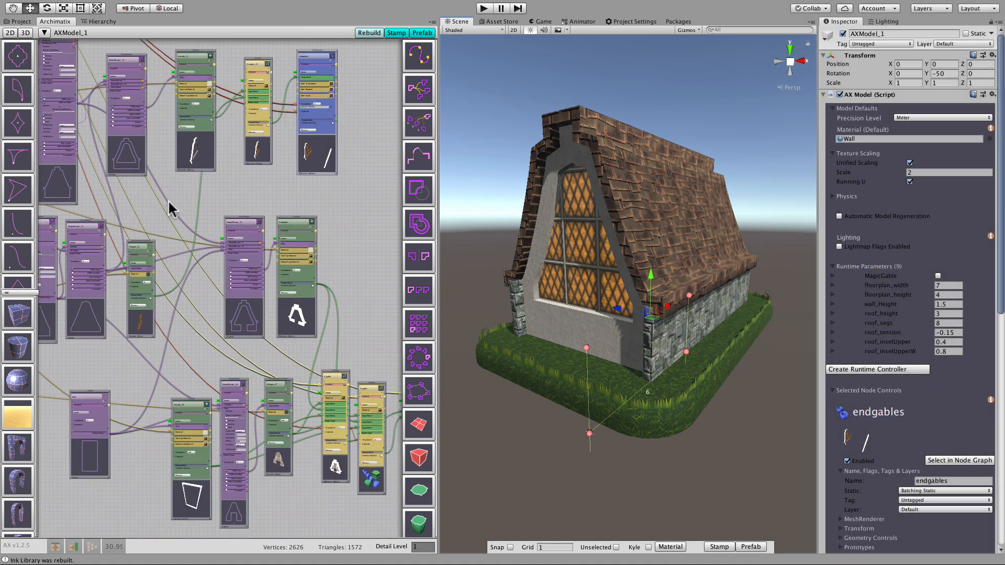
middle_drag(355, 303, 276, 278)
scroll(341, 387, up, 3)
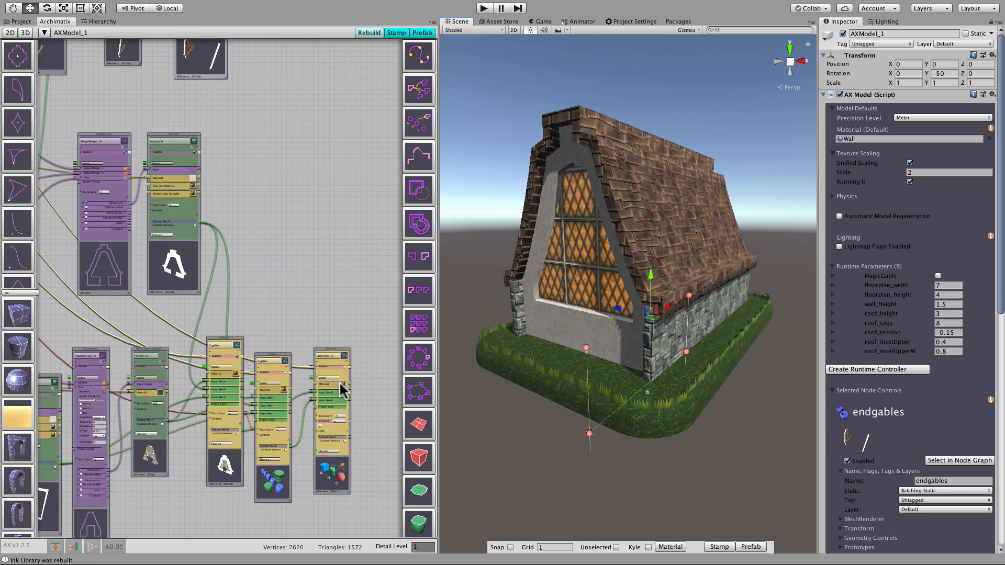
scroll(342, 387, up, 3)
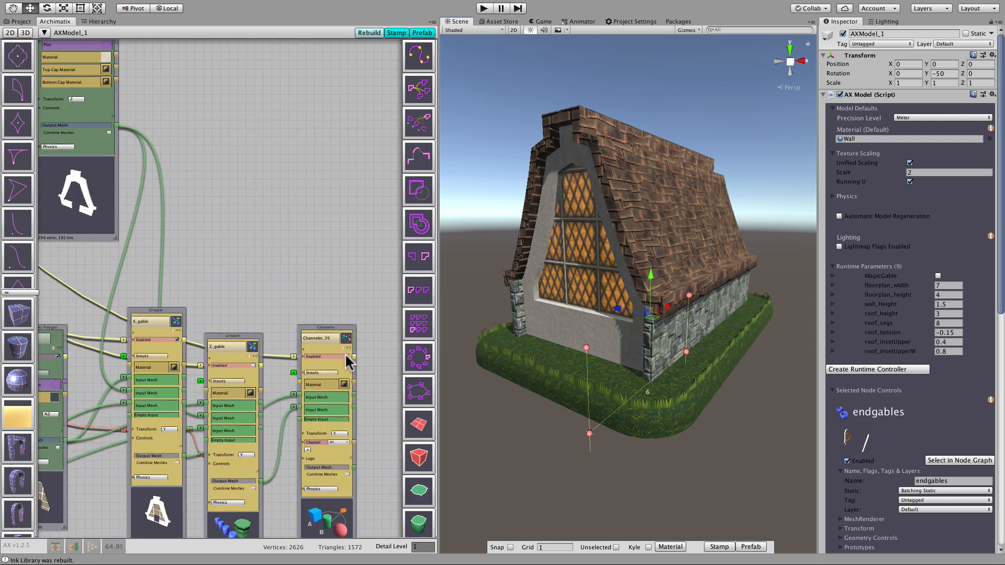
Select Channeler_39, enable the MagicGable runtime parameter, rebuild the model and view the side with the front gable
click(346, 356)
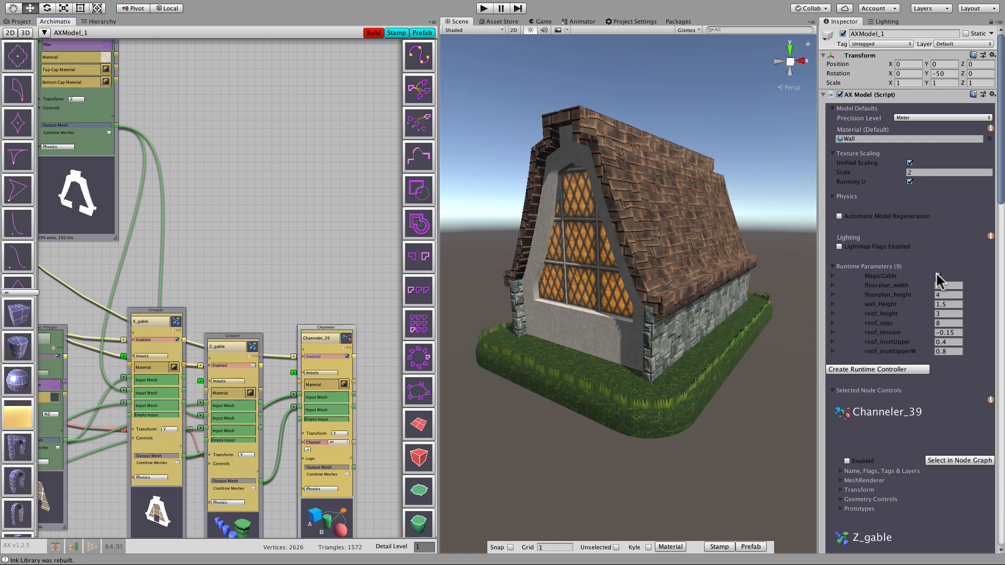
click(373, 33)
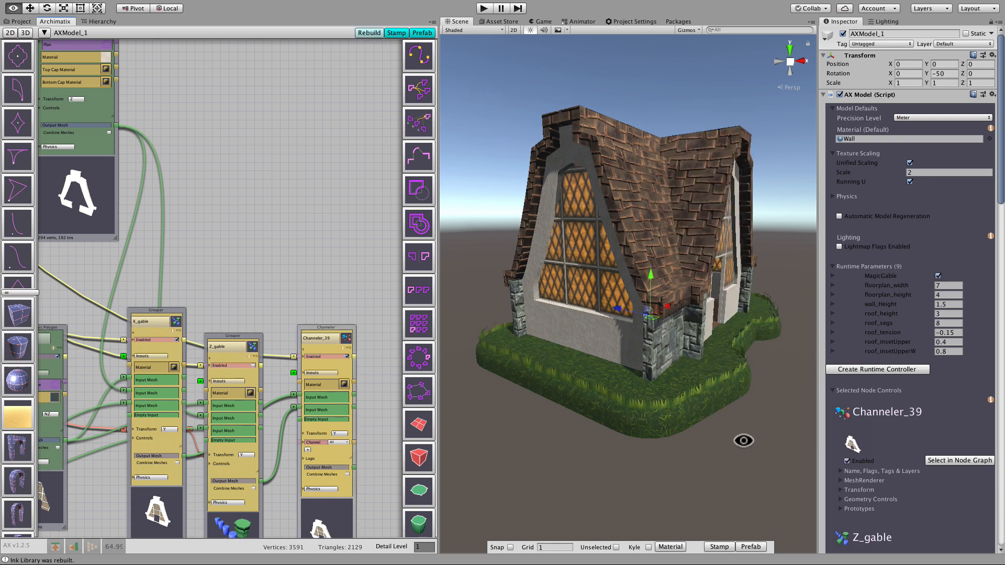
alt+drag(742, 437, 660, 471)
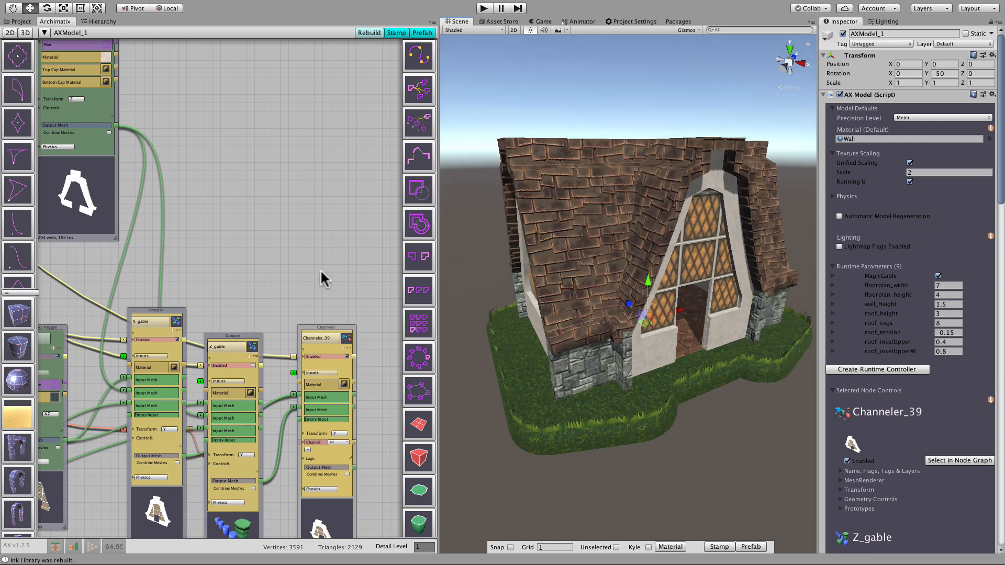
Return to the floorplan and MagicGable nodes and examine MagicGable's frontgable parameter and its shape preview
scroll(322, 278, down, 2)
scroll(316, 267, down, 2)
middle_drag(299, 231, 454, 412)
middle_drag(175, 294, 377, 455)
middle_drag(168, 179, 382, 416)
middle_drag(202, 291, 247, 329)
scroll(247, 335, up, 8)
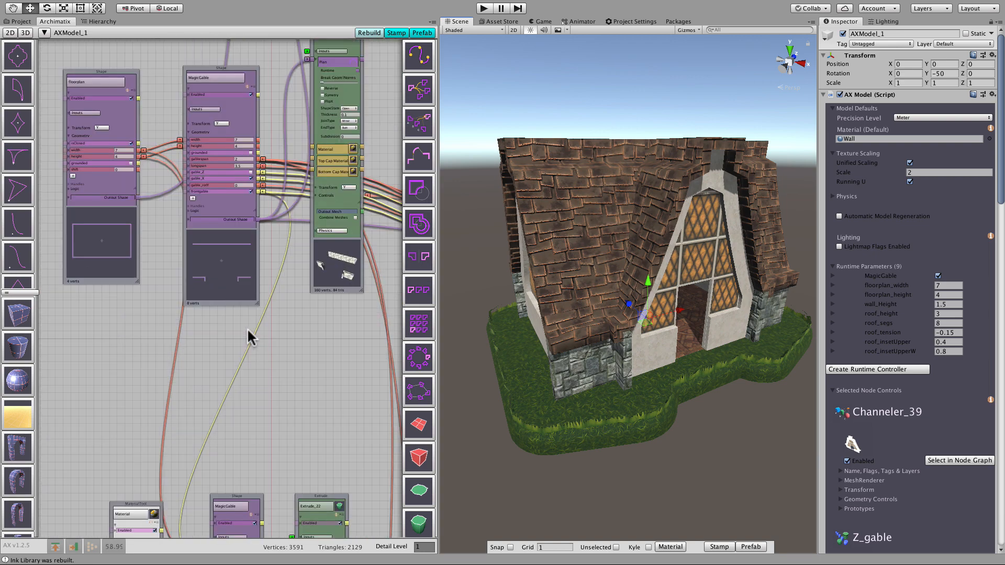
middle_drag(238, 359, 242, 422)
scroll(242, 423, up, 2)
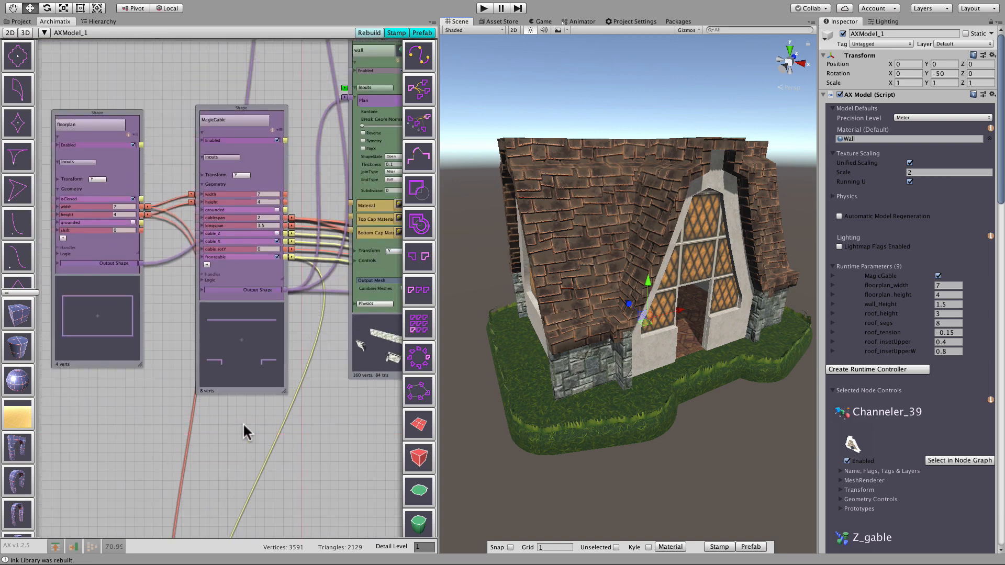
scroll(243, 422, up, 3)
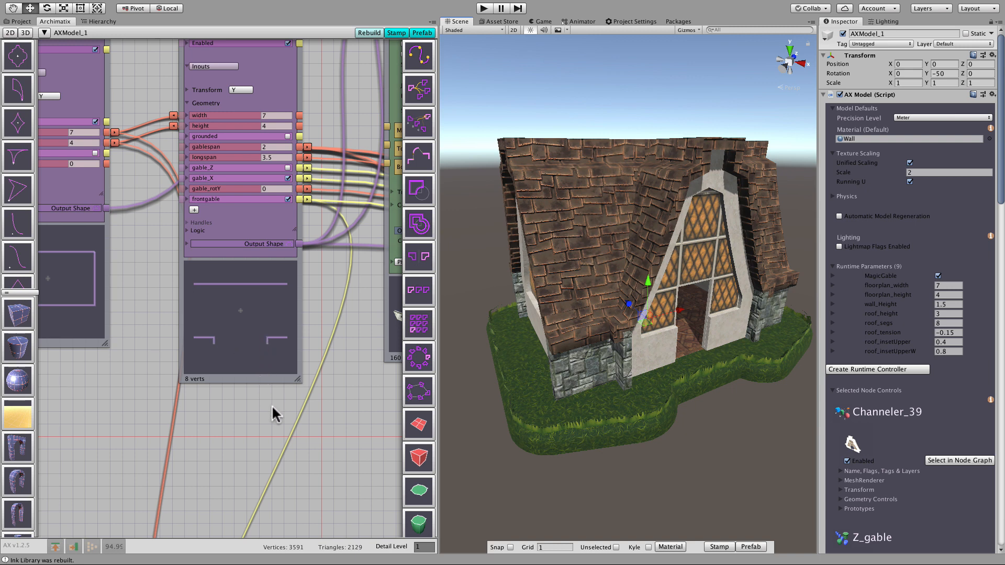
Switch MagicGable's frontgable off and rebuild the model, and switch it back on and rebuild
click(287, 199)
click(373, 33)
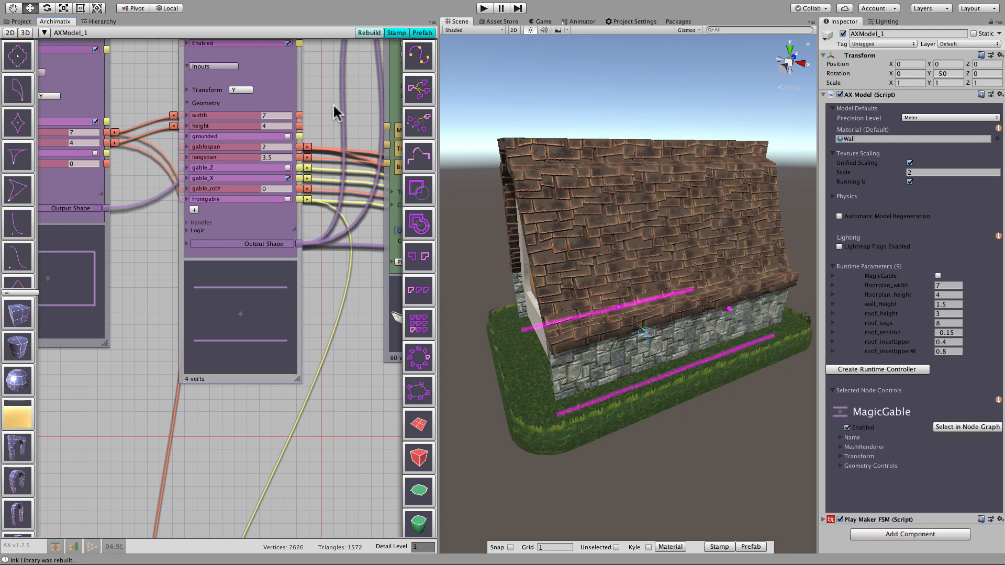
click(288, 198)
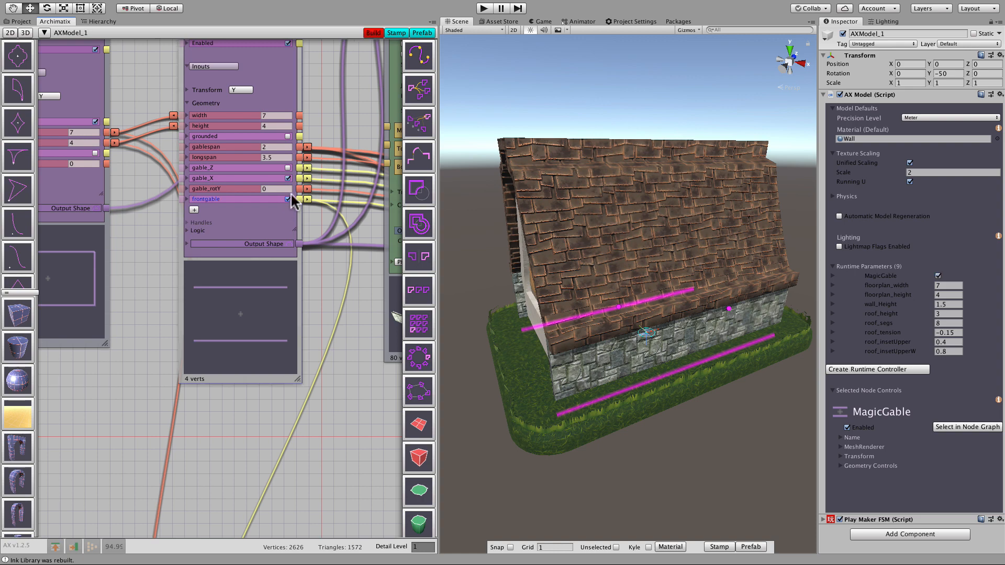
click(374, 33)
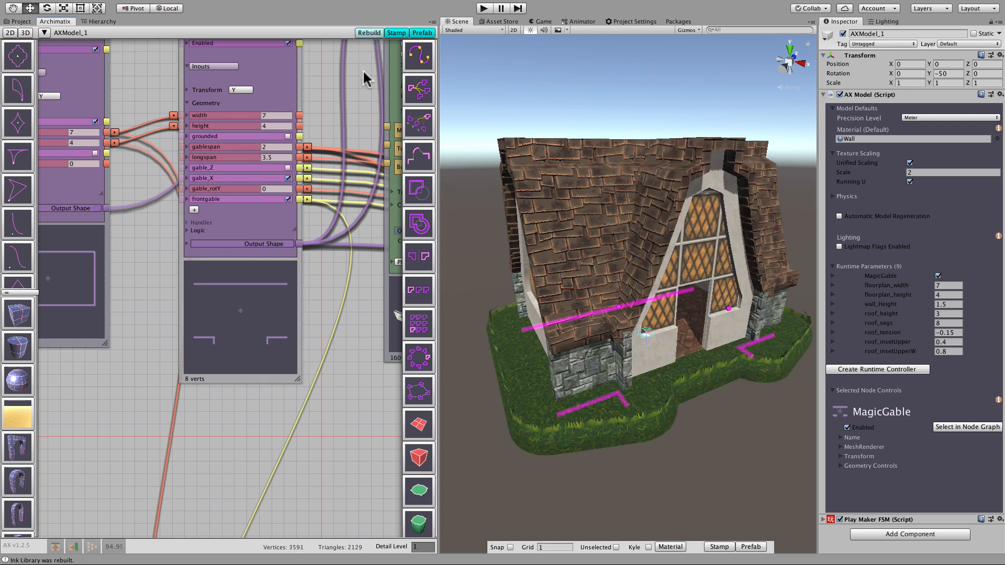
Deselect the MagicGable node and inspect the house's front gable and adjoining walls from several angles
key(alt)
alt+drag(636, 461, 490, 421)
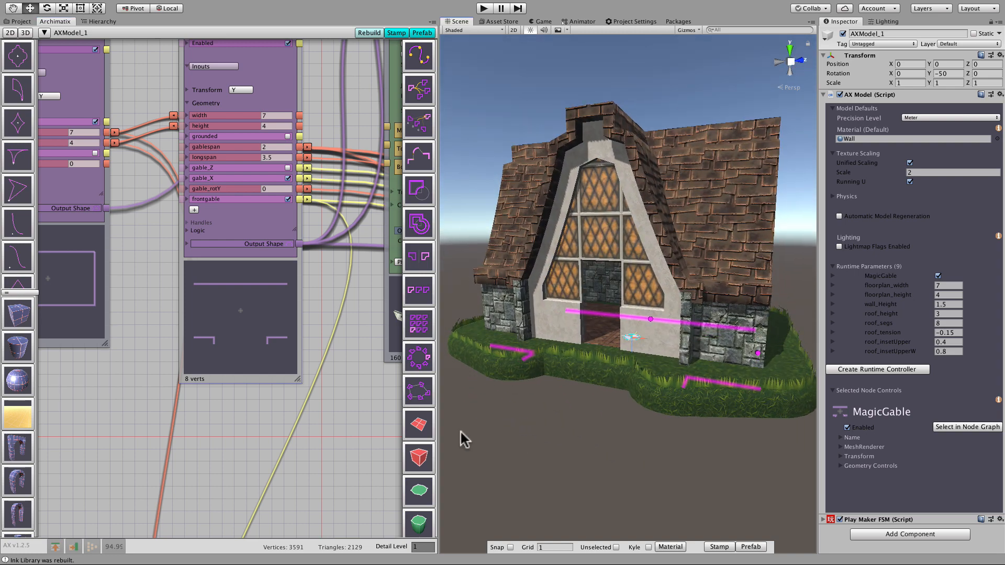
click(365, 471)
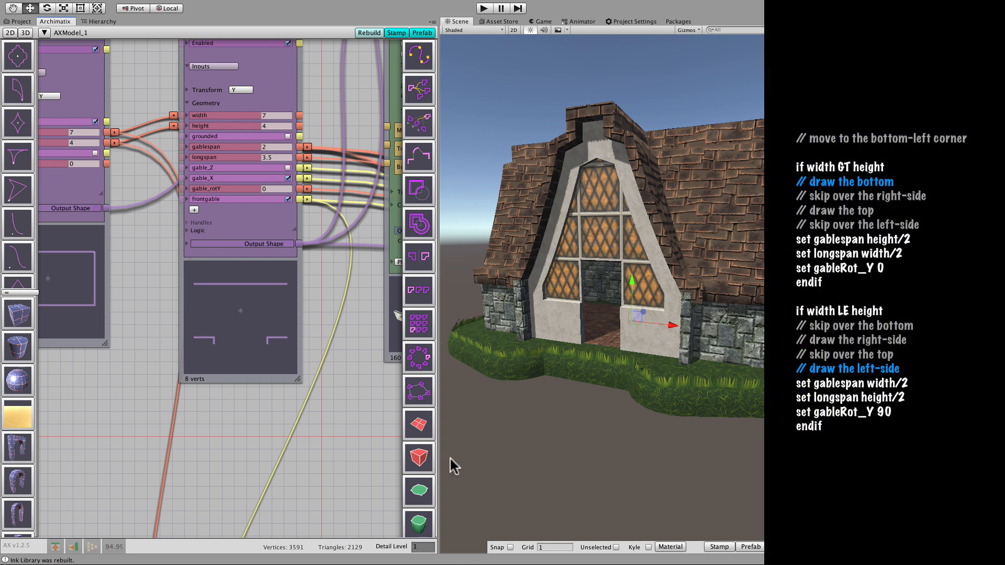
alt+drag(497, 414, 622, 447)
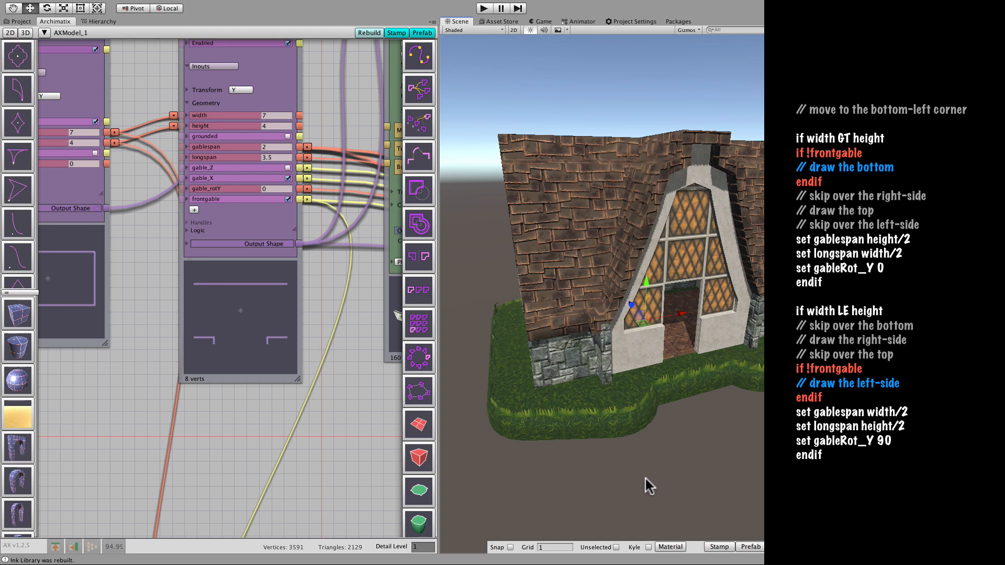
alt+drag(621, 462, 703, 455)
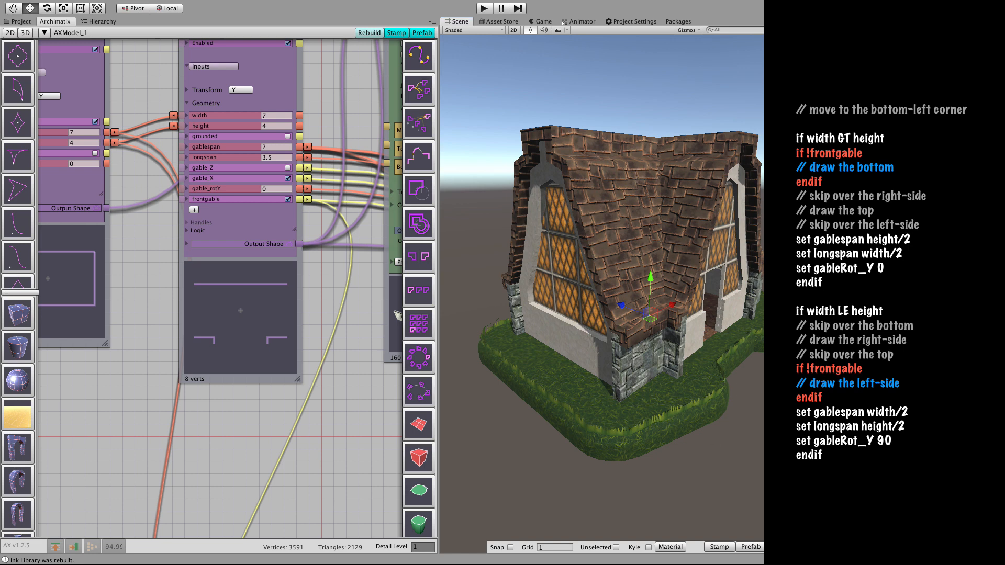
Set the floorplan width to 5 and height to 8, rebuild the model, and inspect the relocated front gable
text(5)
click(372, 33)
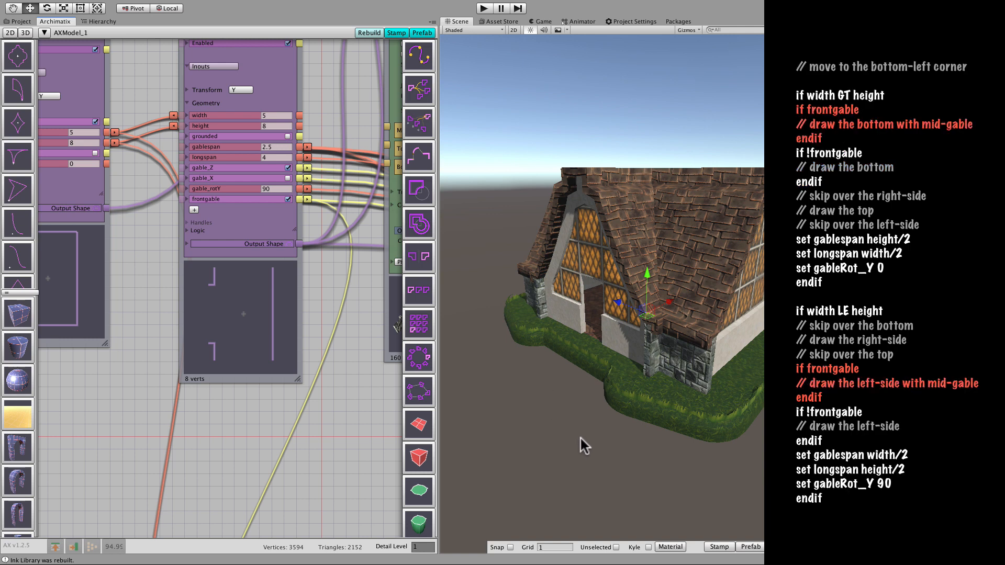
alt+drag(582, 435, 579, 406)
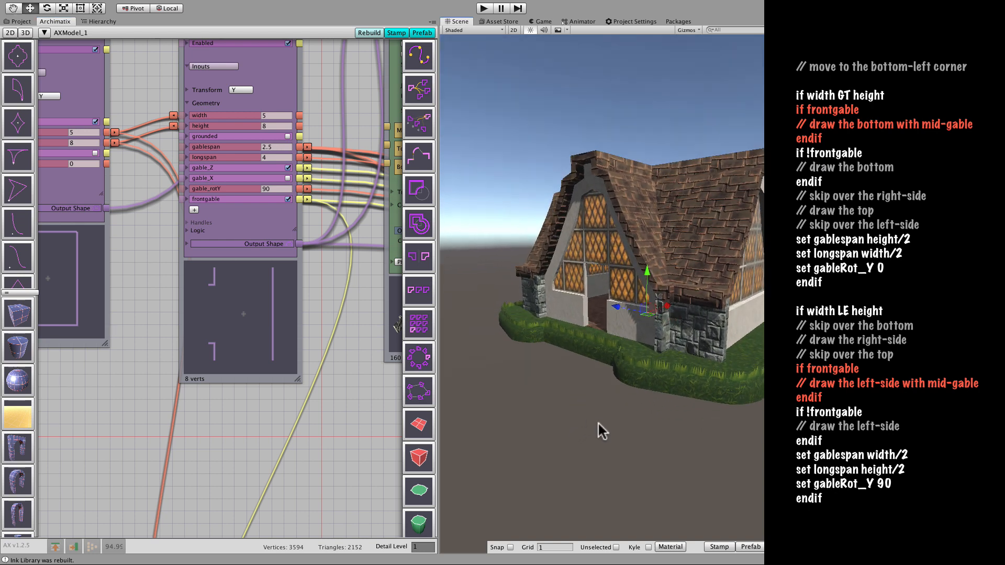
key(q)
drag(650, 434, 620, 456)
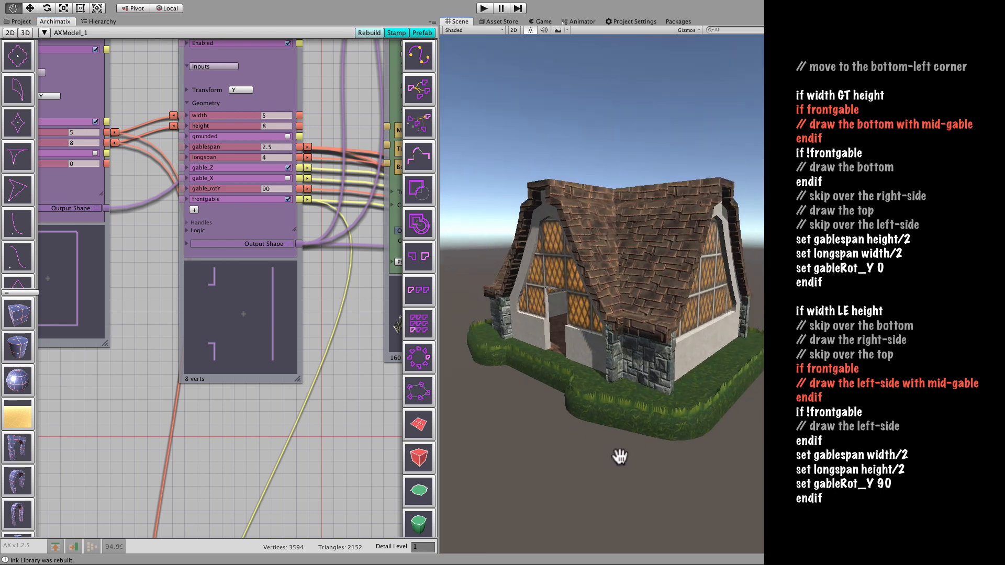
scroll(619, 455, up, 3)
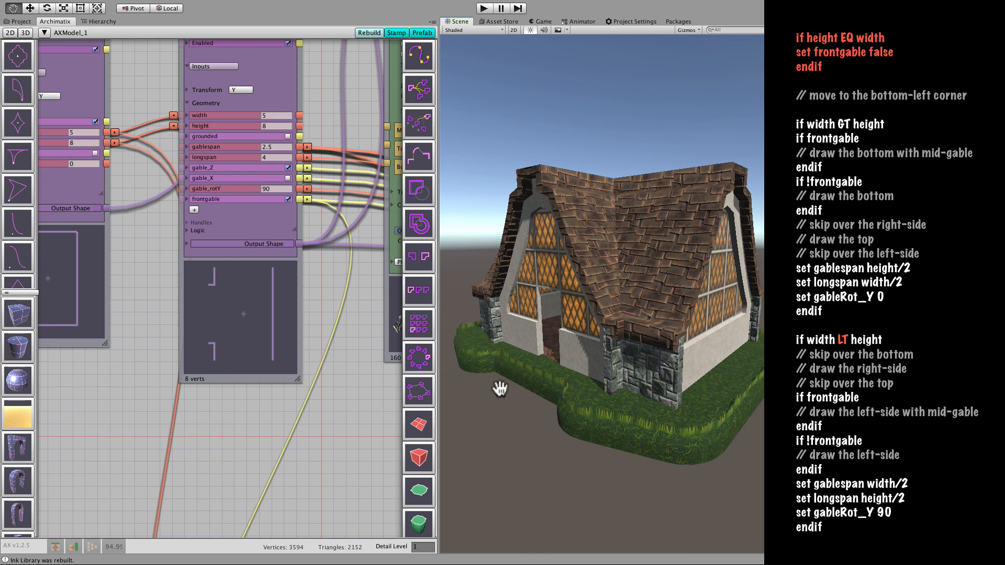
alt+drag(523, 441, 725, 446)
alt+drag(657, 449, 514, 451)
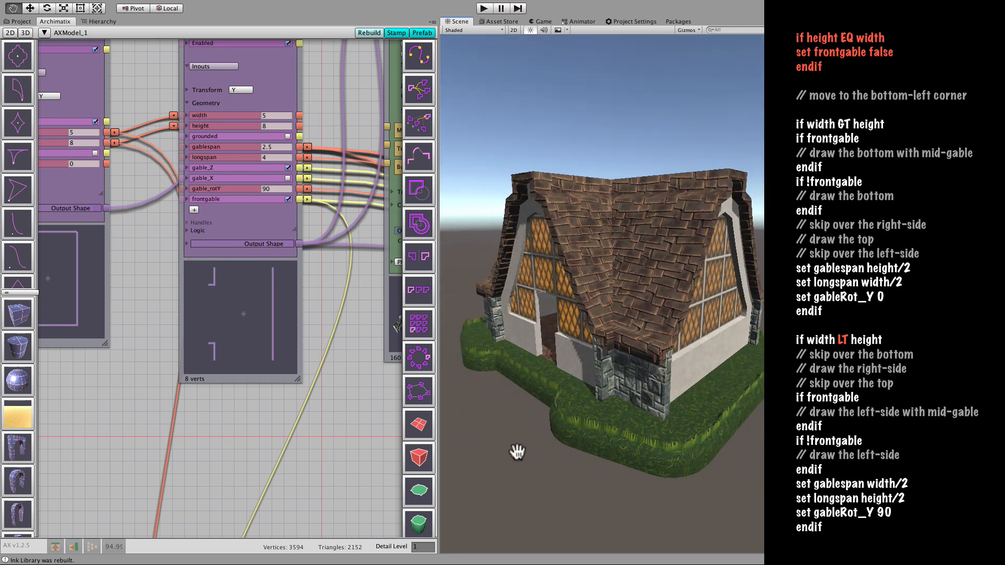
scroll(516, 451, down, 2)
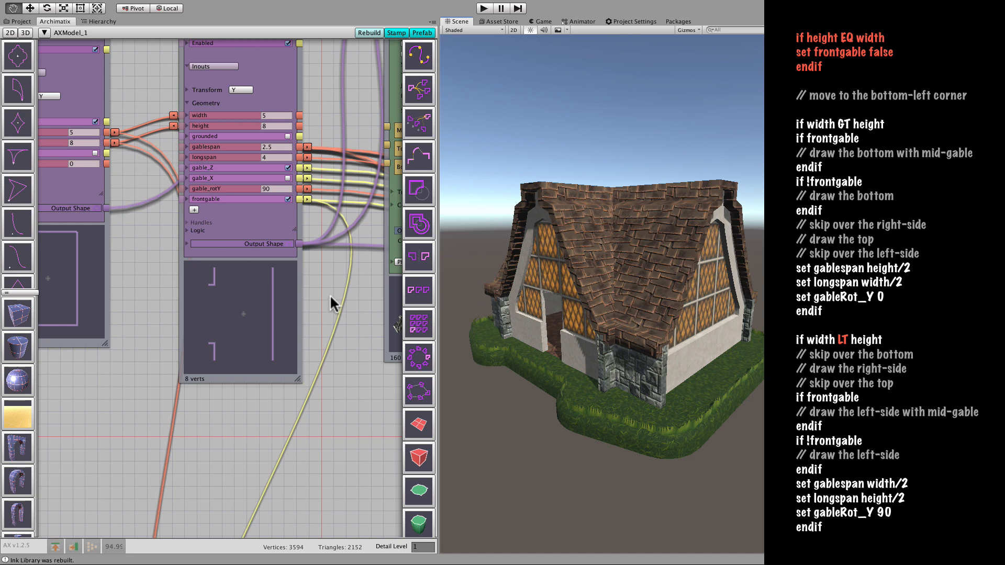
Set the floorplan width to 7 and height to 4, and rebuild the model
click(273, 115)
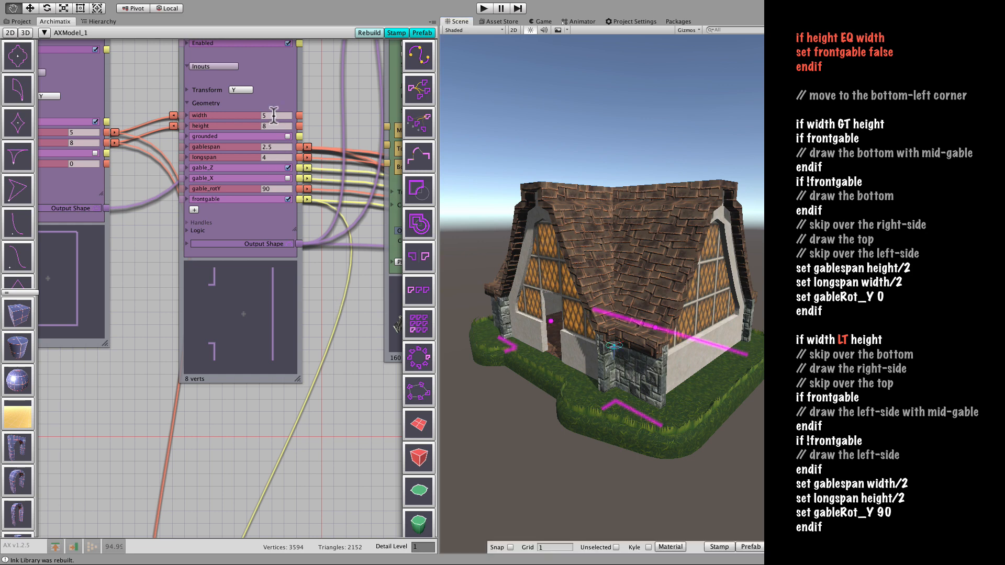
click(273, 115)
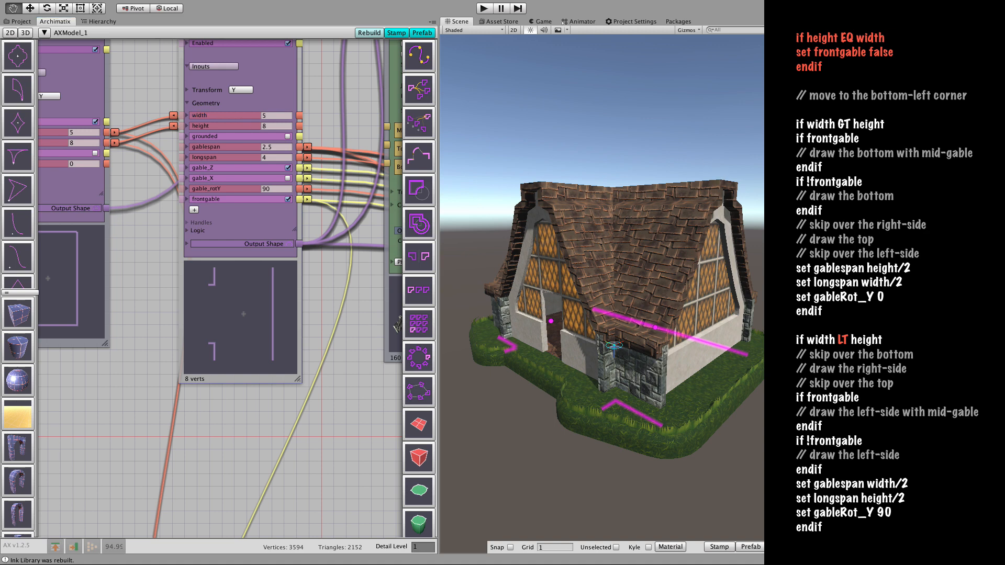
text(7)
click(377, 35)
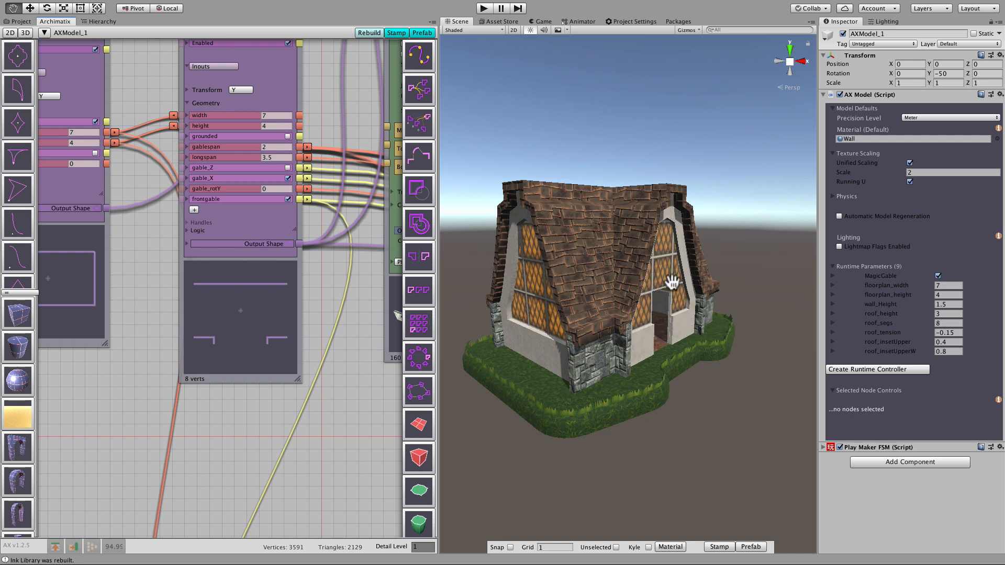
Trace the graph from the floorplan and MagicGable nodes down to the endgables and front gable node groups
scroll(345, 360, down, 5)
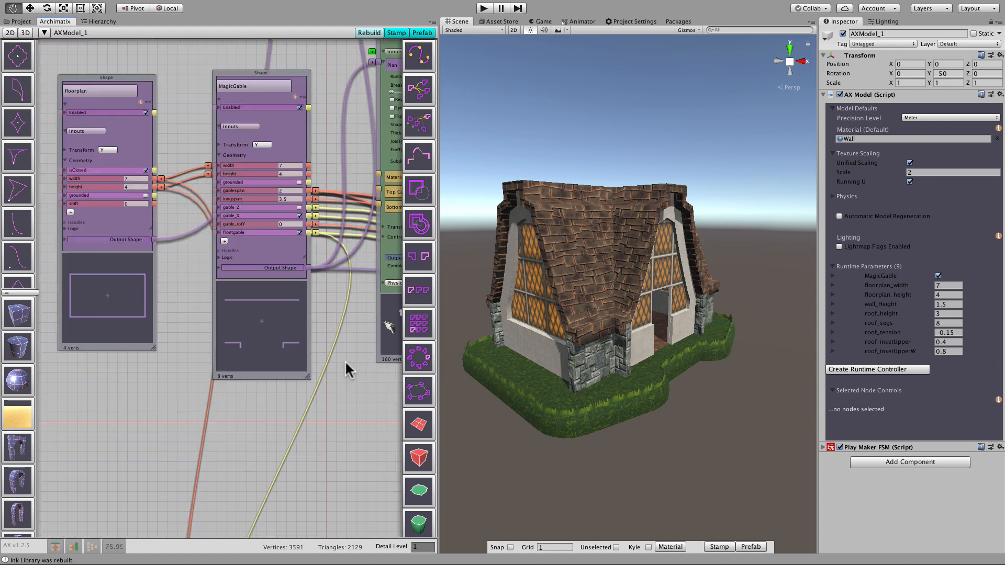
scroll(345, 366, down, 2)
middle_drag(354, 413, 120, 281)
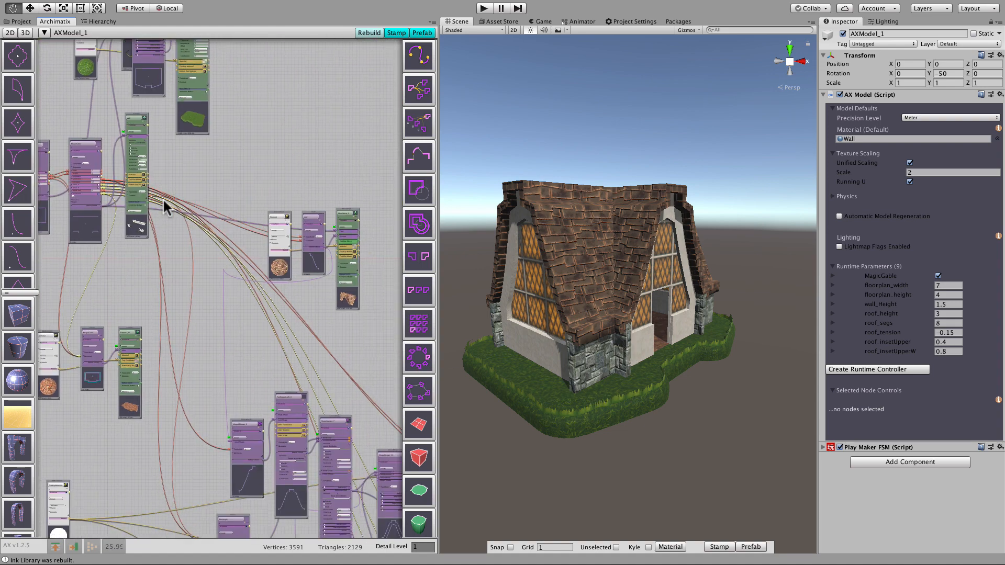
middle_drag(163, 207, 98, 80)
middle_drag(250, 400, 182, 256)
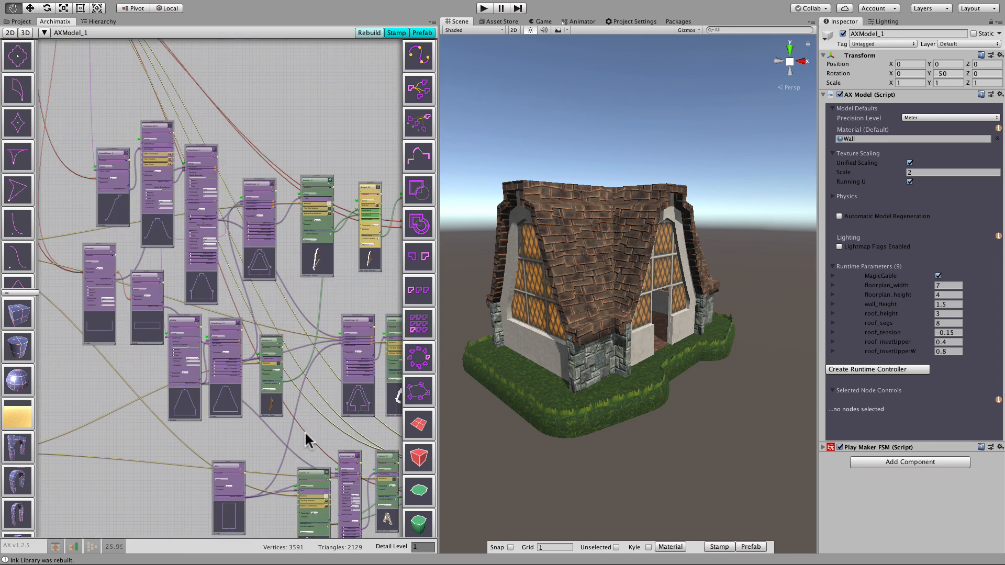
middle_drag(296, 406, 158, 320)
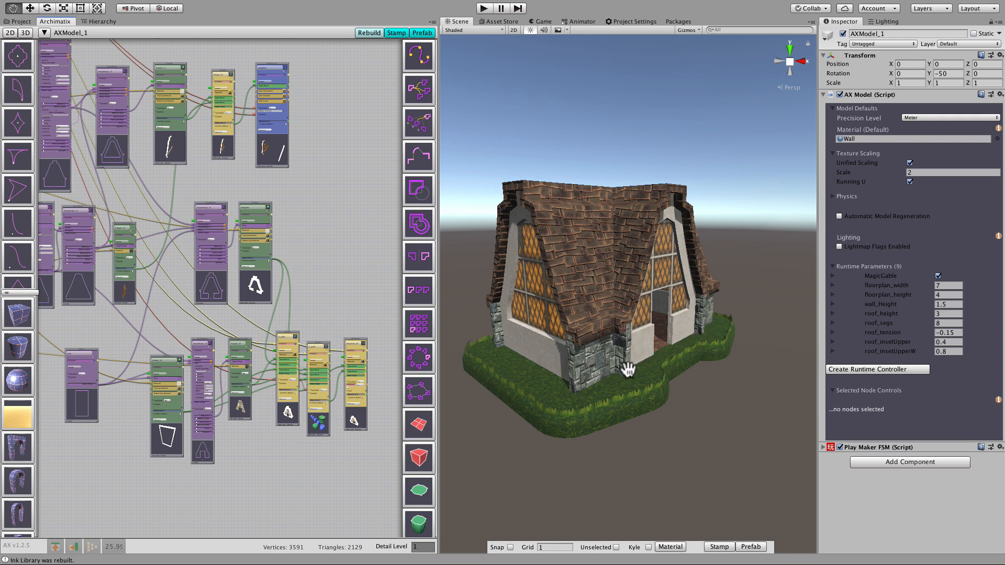
Inspect the finished house with its front and end gables up close and from the opposite corner
alt+drag(626, 446, 626, 422)
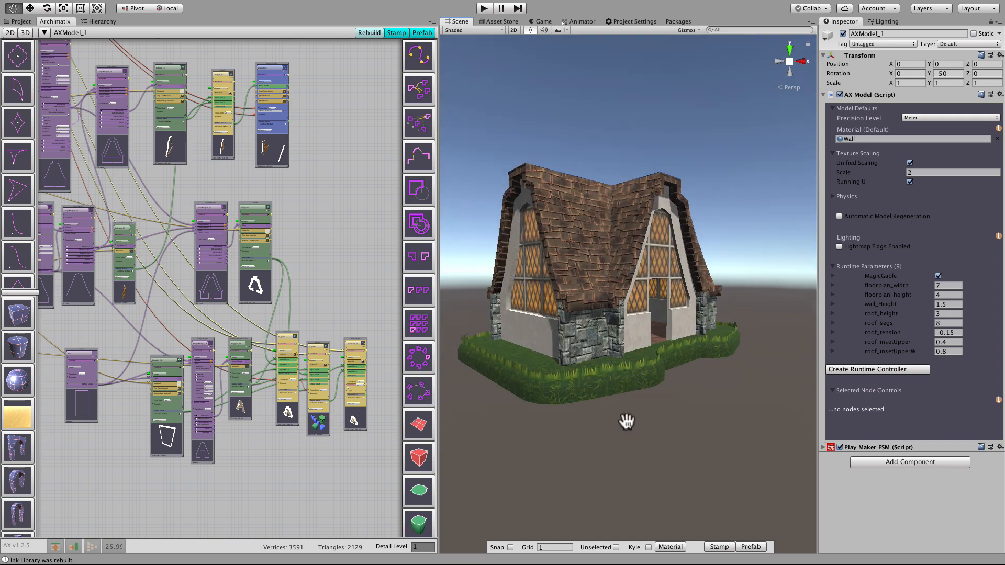
scroll(626, 421, up, 5)
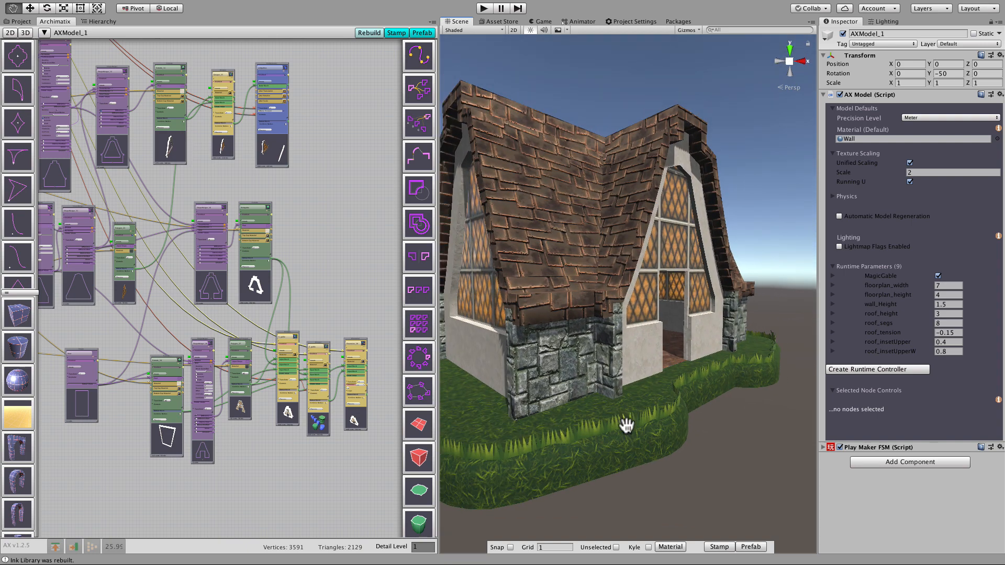
alt+drag(602, 505, 335, 519)
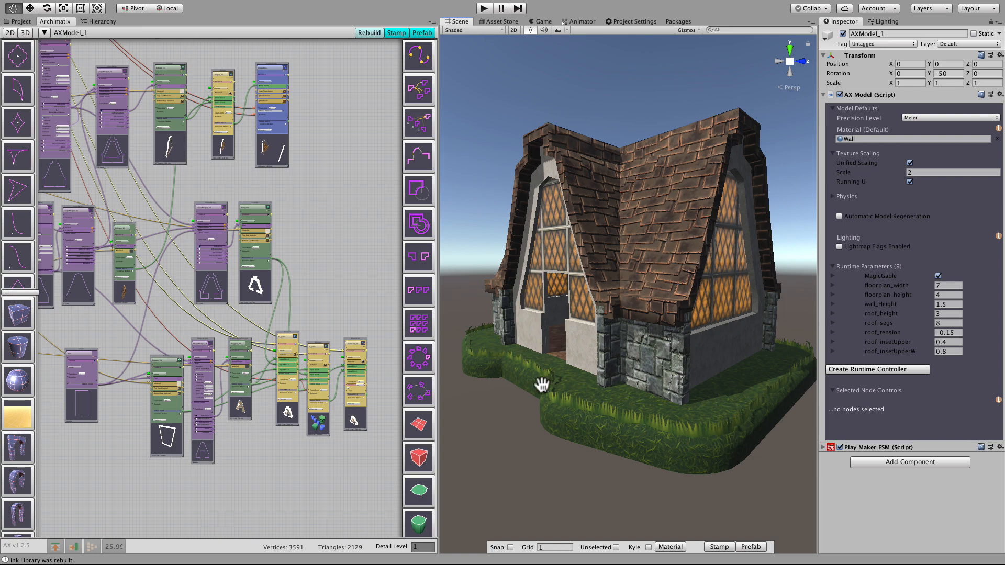
Inspect the house from the opposite corner, with the front gable and doorway in full view
alt+drag(499, 434, 748, 450)
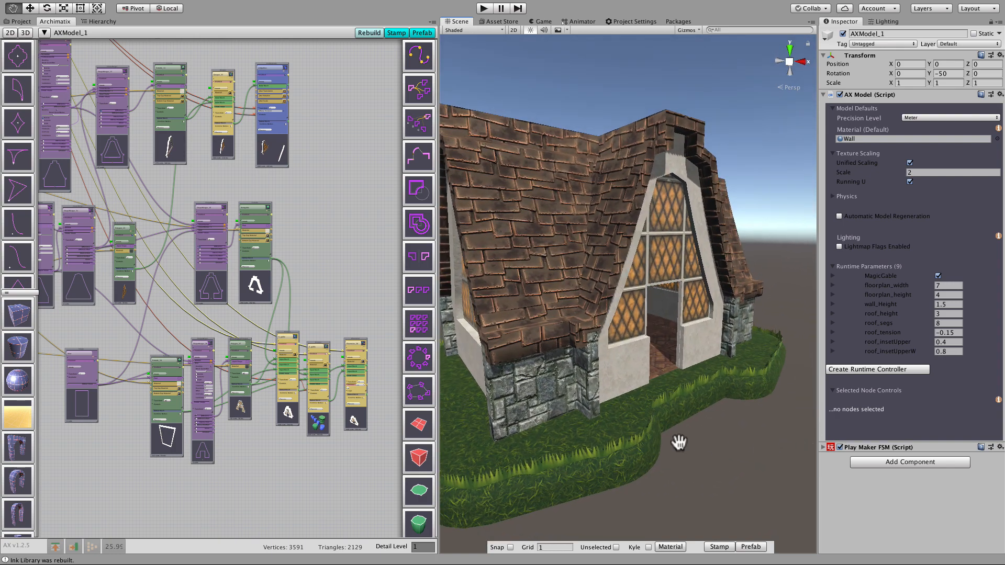
alt+scroll(678, 443, down, 3)
alt+drag(680, 443, 662, 455)
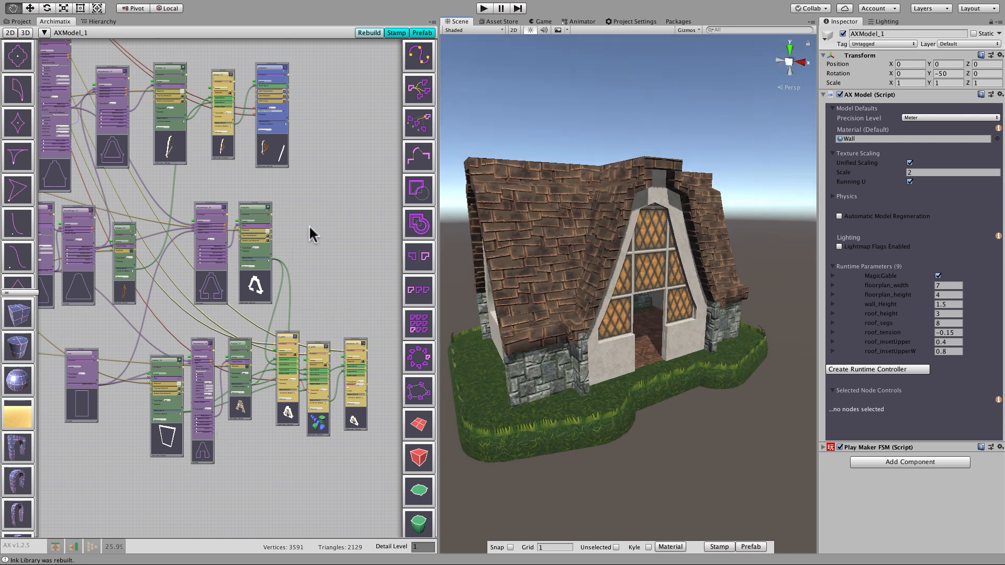
Go back up the node graph to the MagicGable shape node and examine its geometry parameters
middle_drag(141, 206, 507, 491)
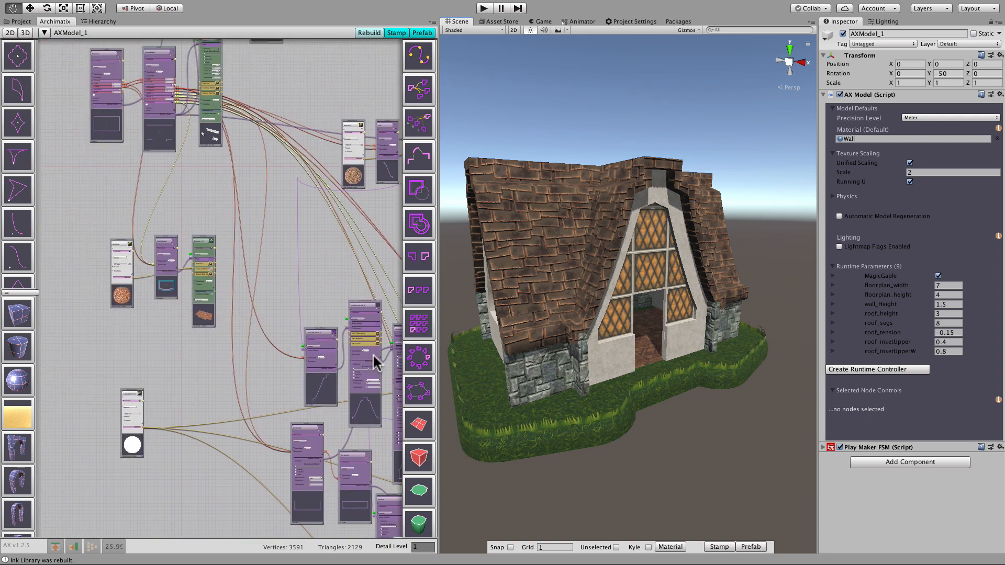
middle_drag(203, 171, 264, 358)
scroll(206, 332, up, 6)
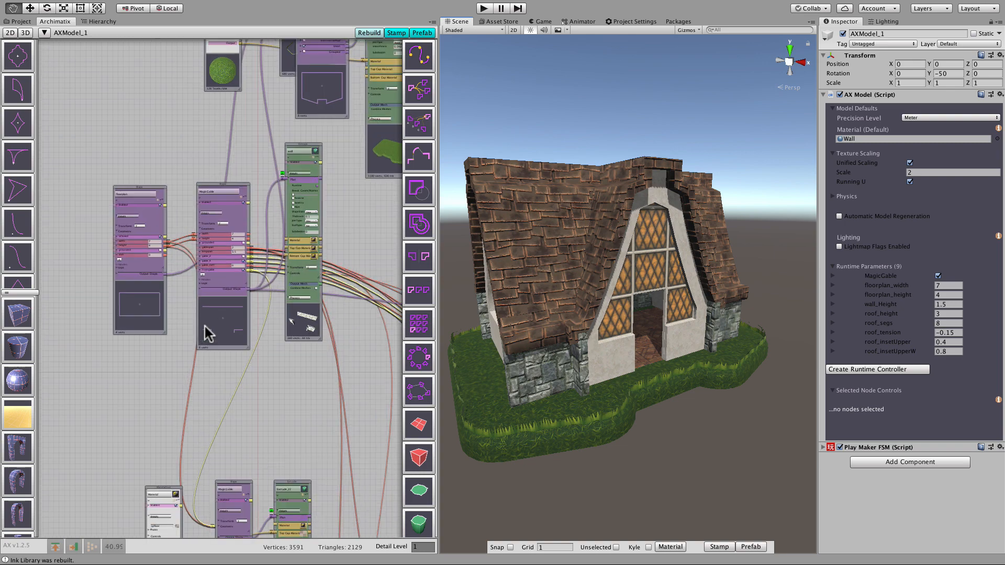
scroll(205, 329, up, 6)
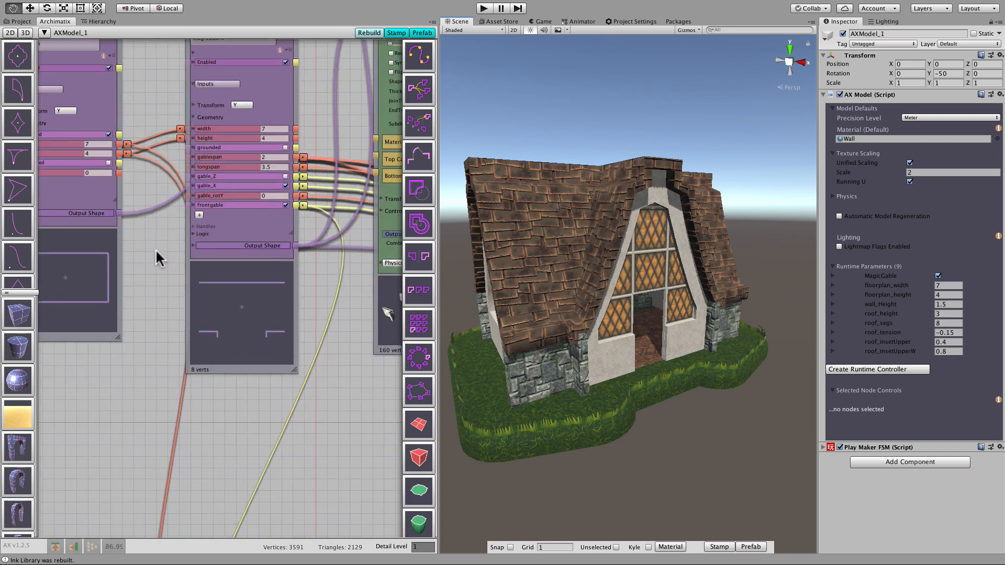
middle_drag(164, 302, 163, 379)
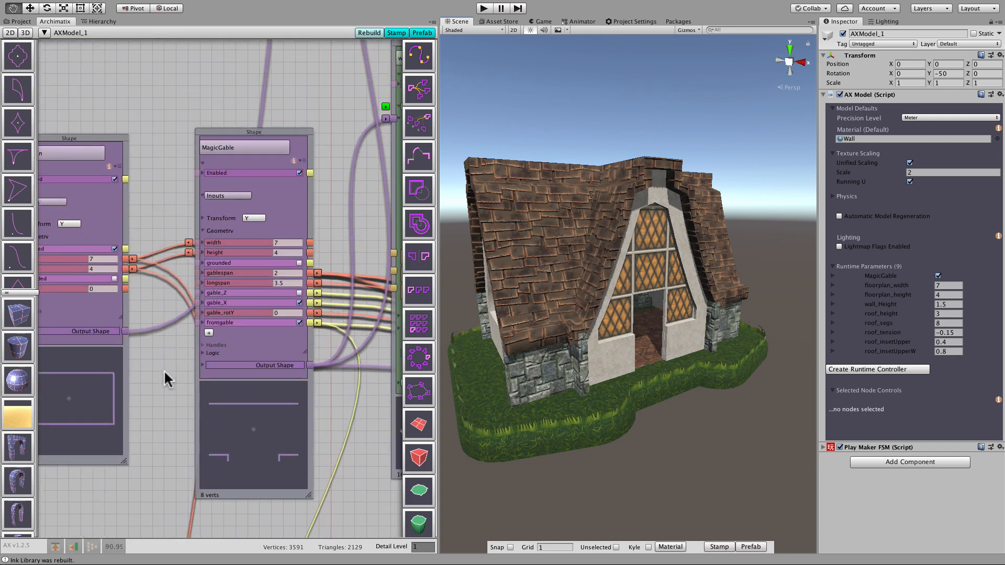
scroll(186, 345, up, 2)
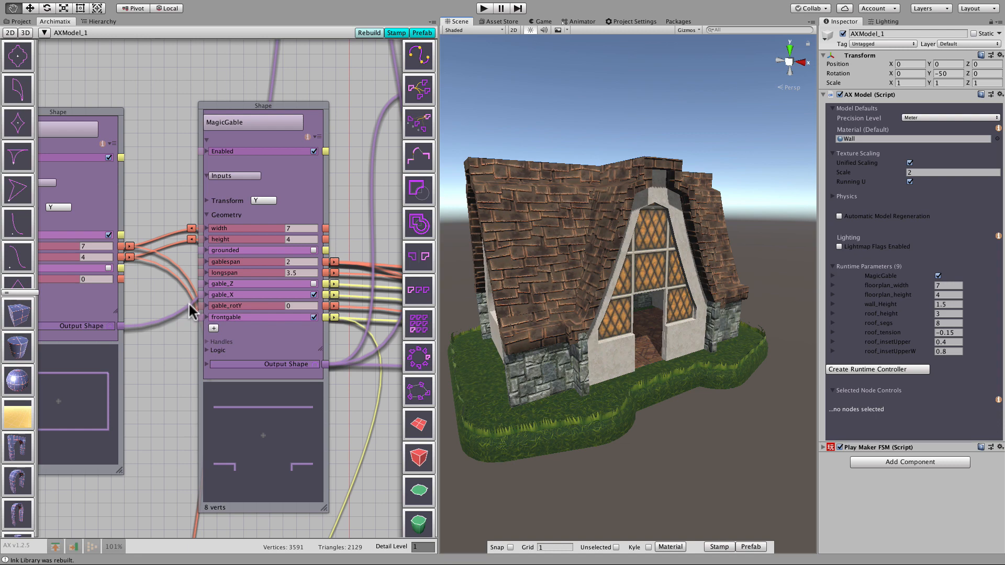
Survey the whole node graph, and examine MagicGable's gable_Z and gable_X switches next to the wall node
scroll(168, 372, down, 10)
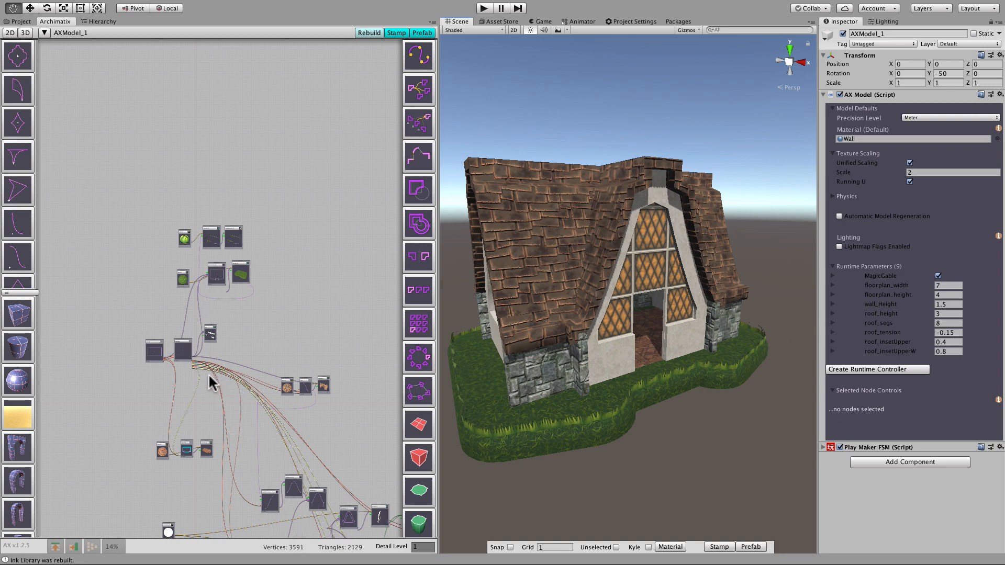
scroll(330, 438, down, 2)
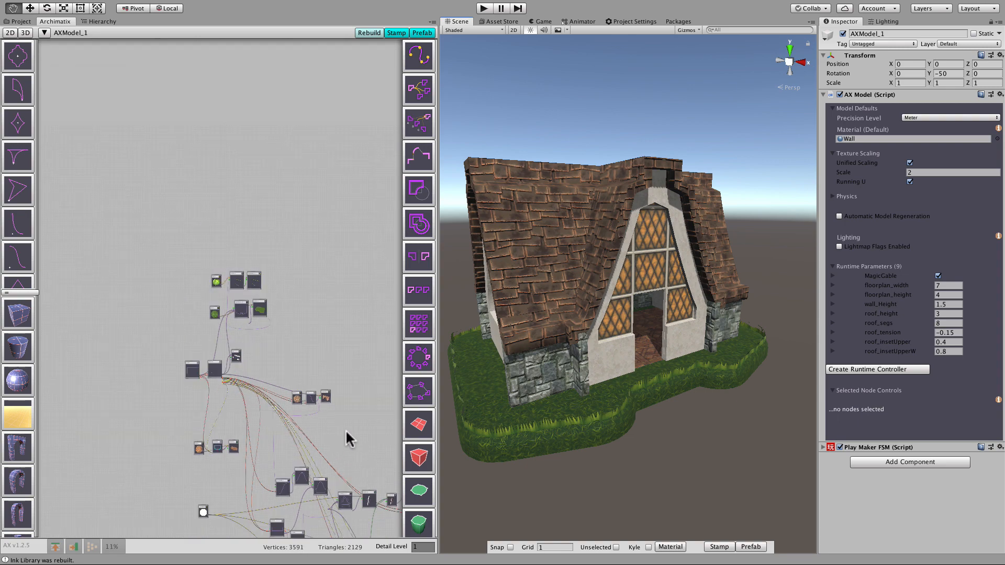
middle_drag(346, 431, 265, 314)
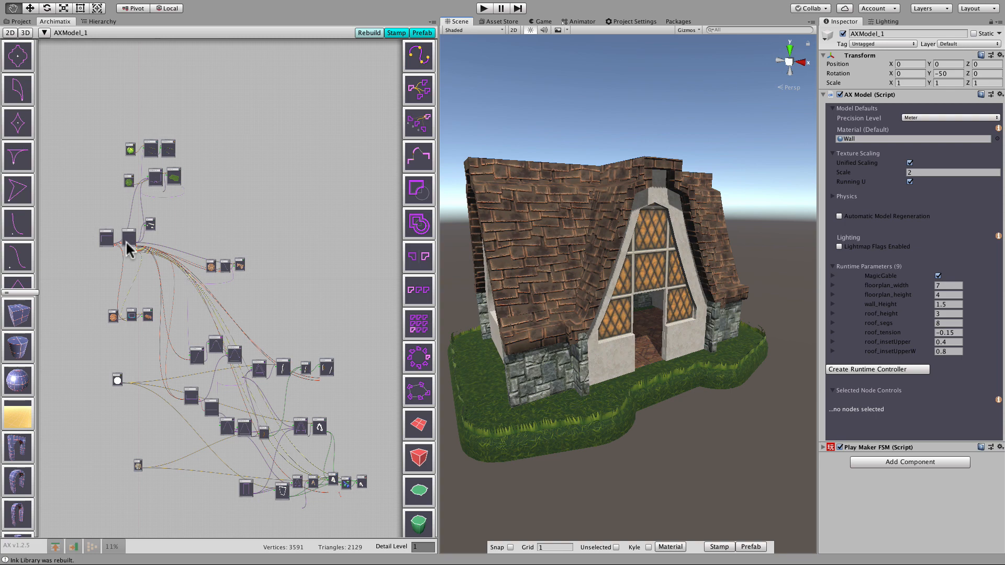
scroll(128, 251, up, 5)
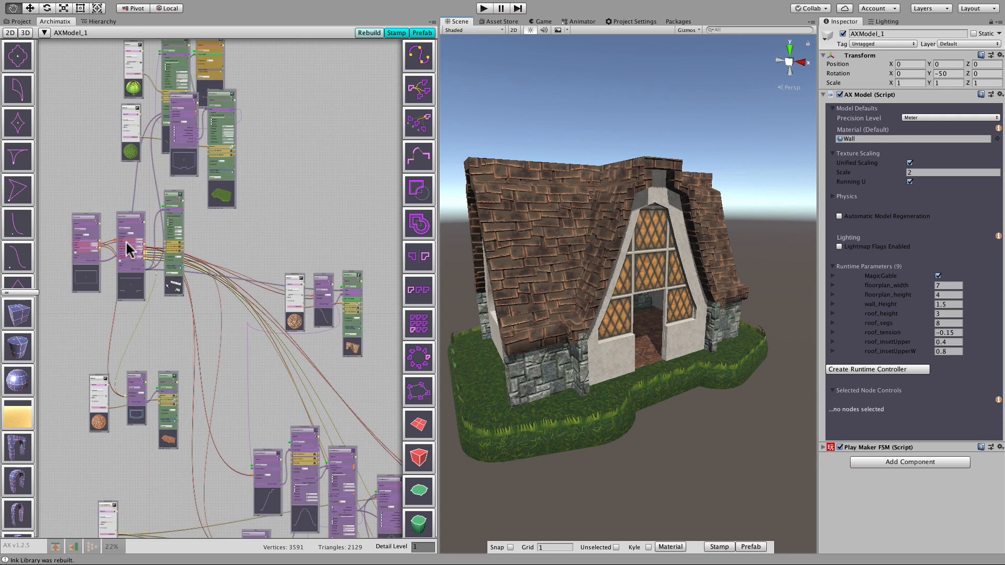
scroll(128, 250, up, 5)
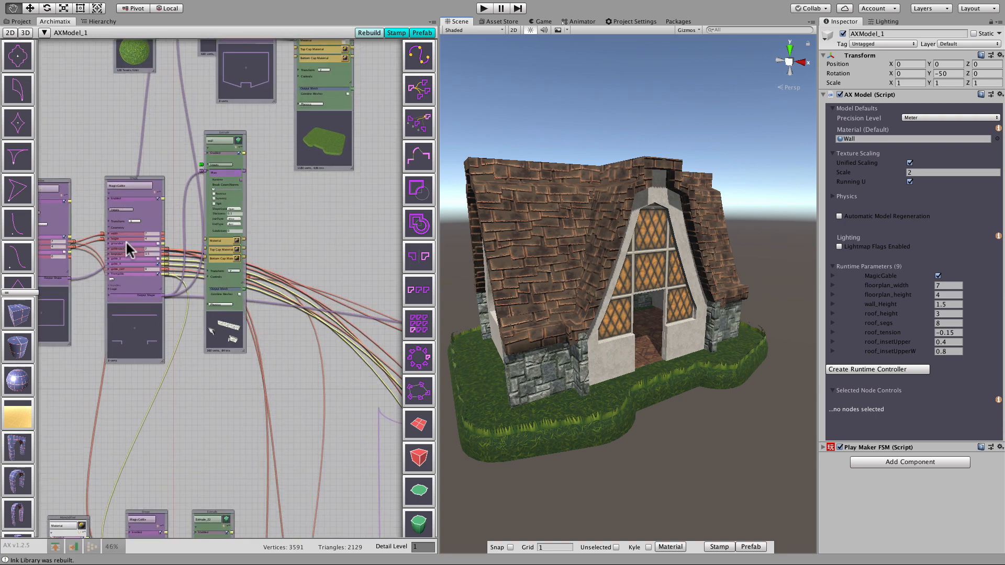
scroll(127, 244, up, 3)
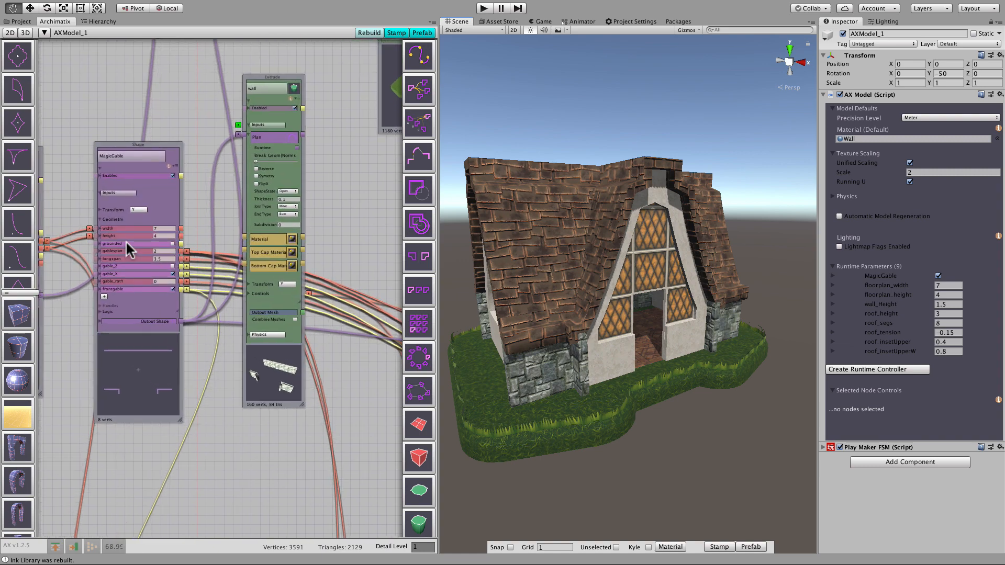
scroll(129, 250, up, 3)
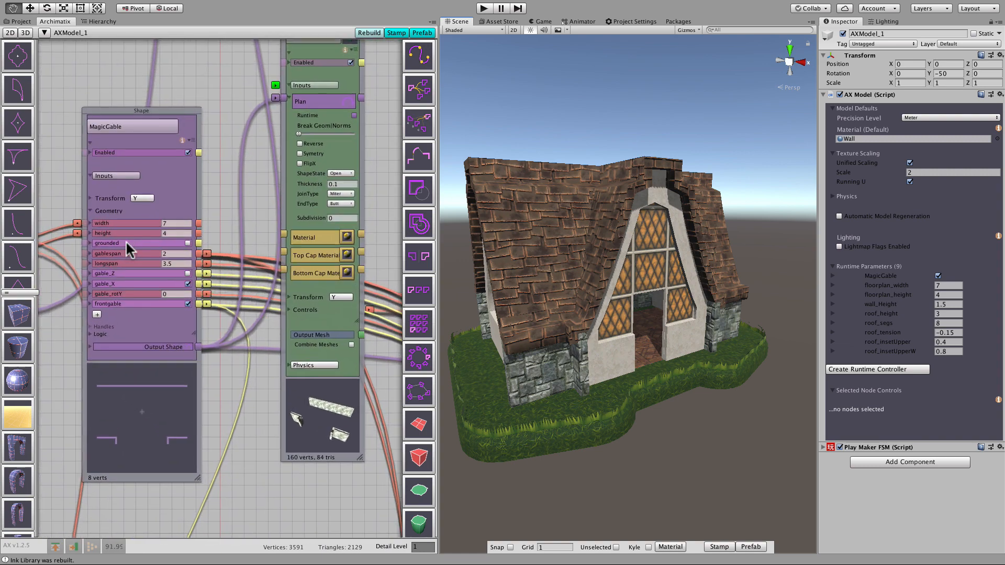
scroll(128, 250, up, 1)
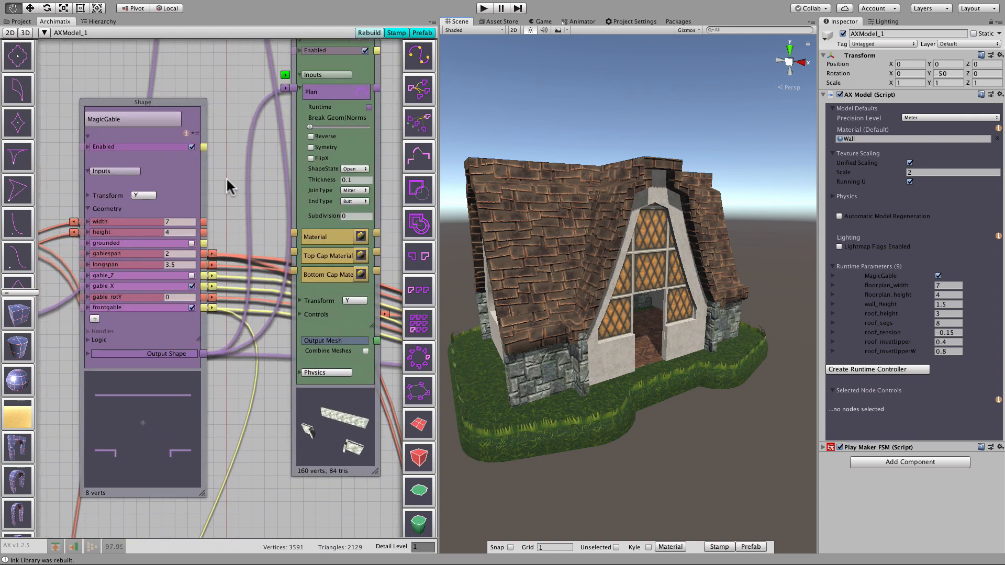
middle_drag(253, 179, 338, 181)
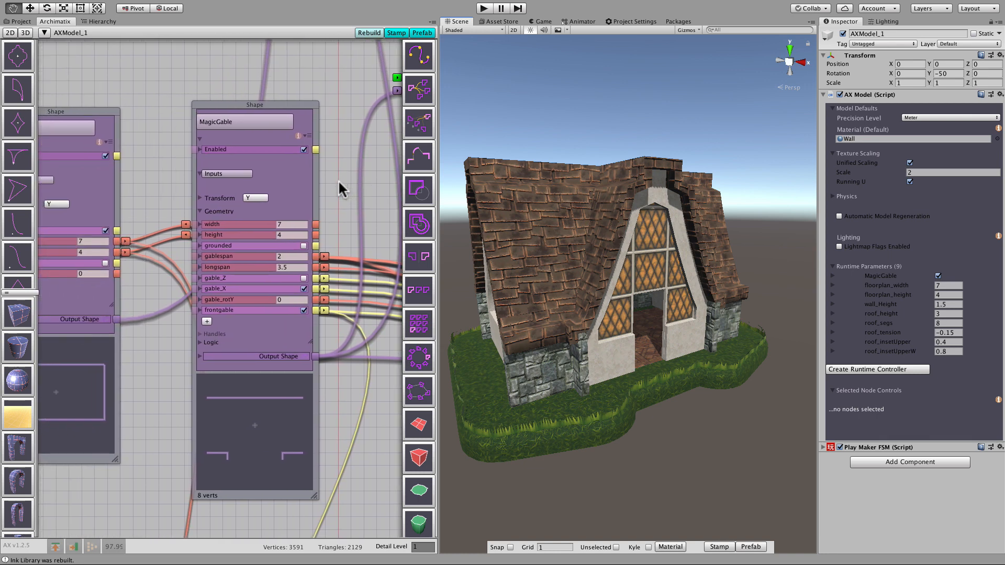
Compare MagicGable's gable_X switch with the end gable on the house model
click(304, 288)
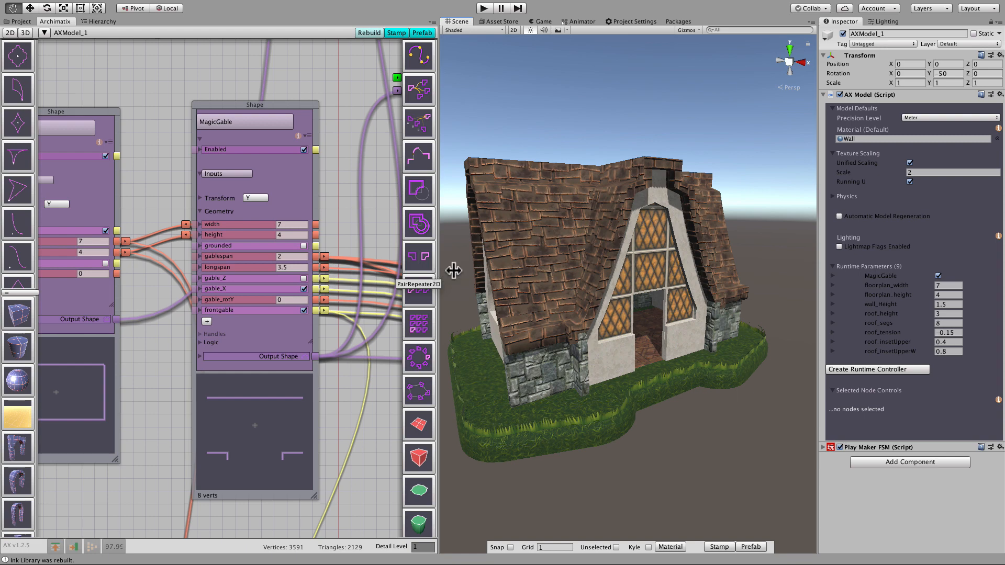
key(alt)
alt+drag(507, 481, 573, 465)
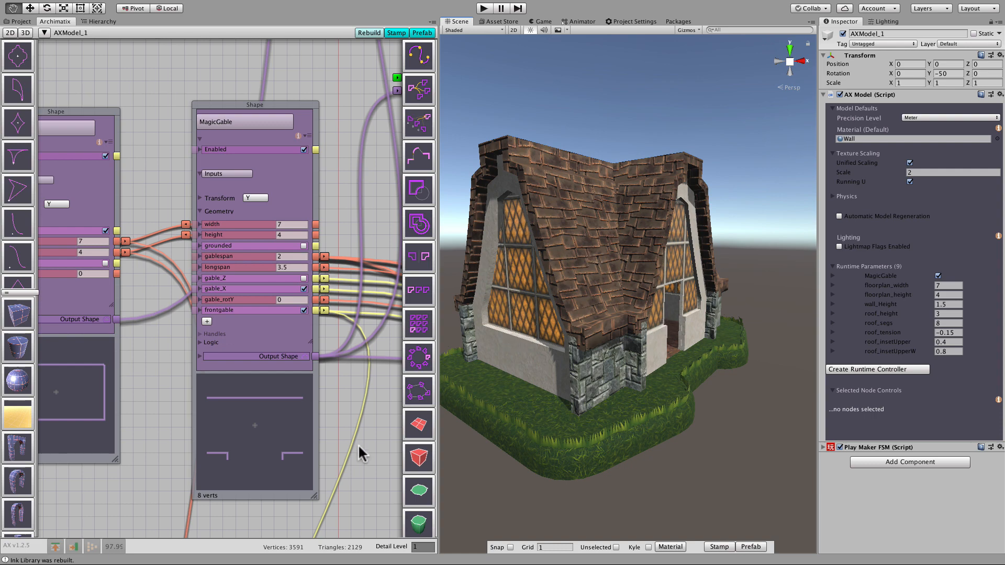
Trace the graph down to the X_gable and Z_gable grouper nodes and examine their Enabled switches
scroll(360, 451, down, 5)
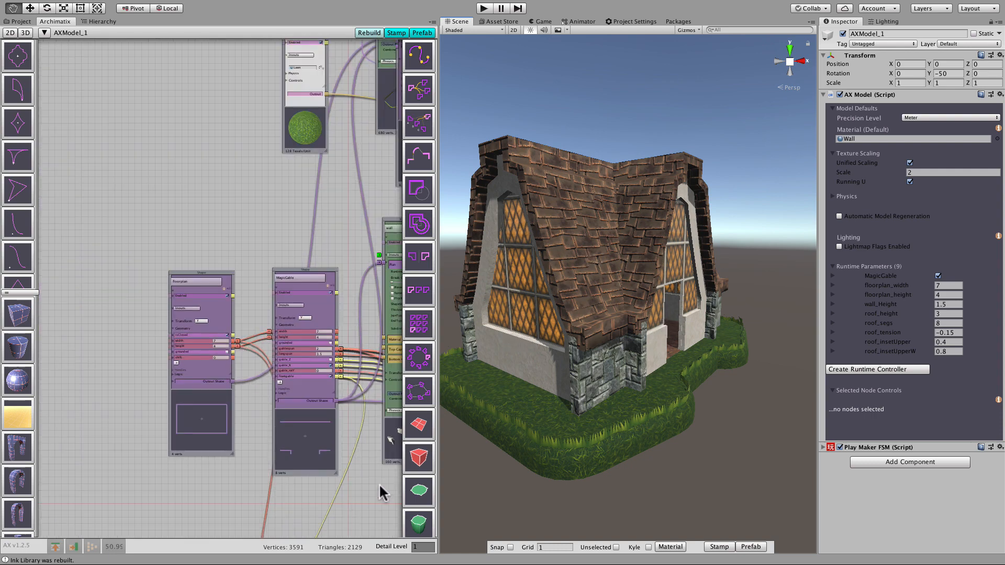
middle_drag(379, 486, 143, 187)
scroll(292, 349, down, 4)
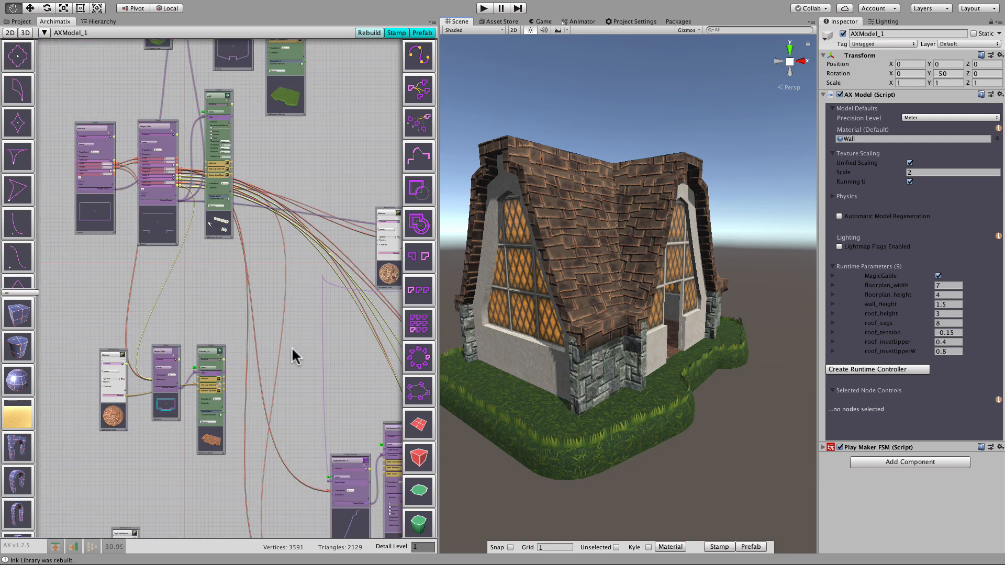
scroll(291, 346, down, 3)
middle_drag(283, 326, 108, 168)
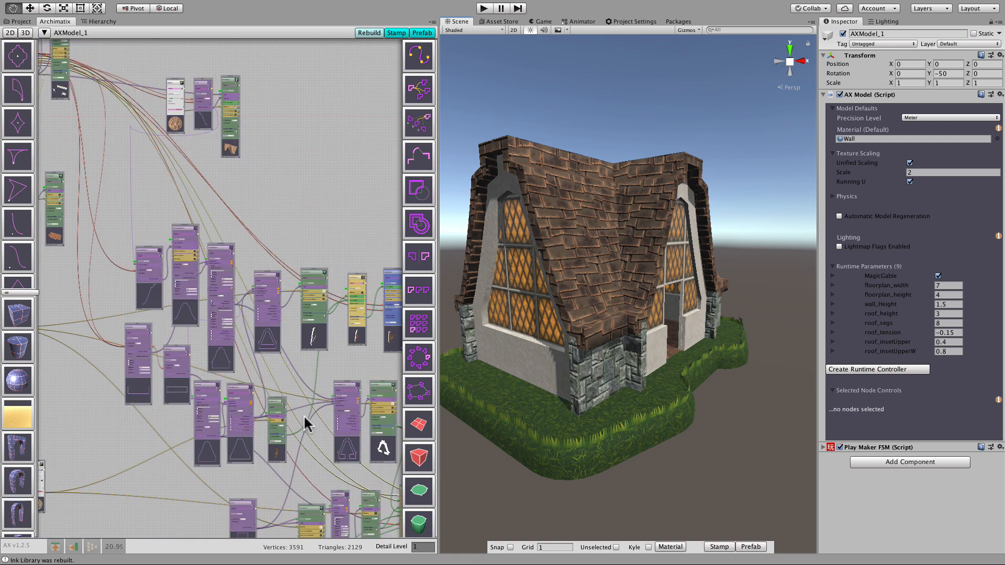
middle_drag(324, 460, 186, 304)
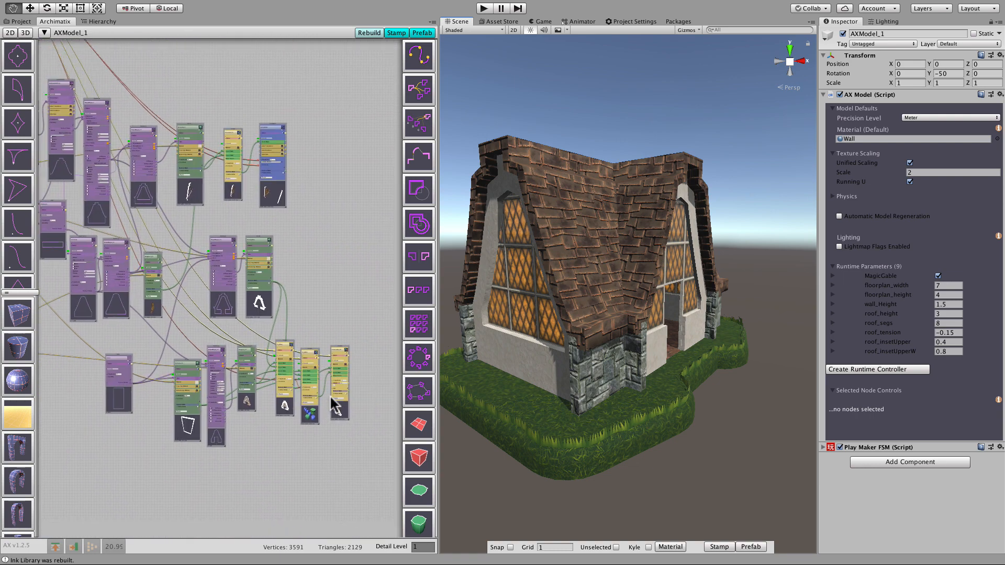
scroll(331, 399, up, 10)
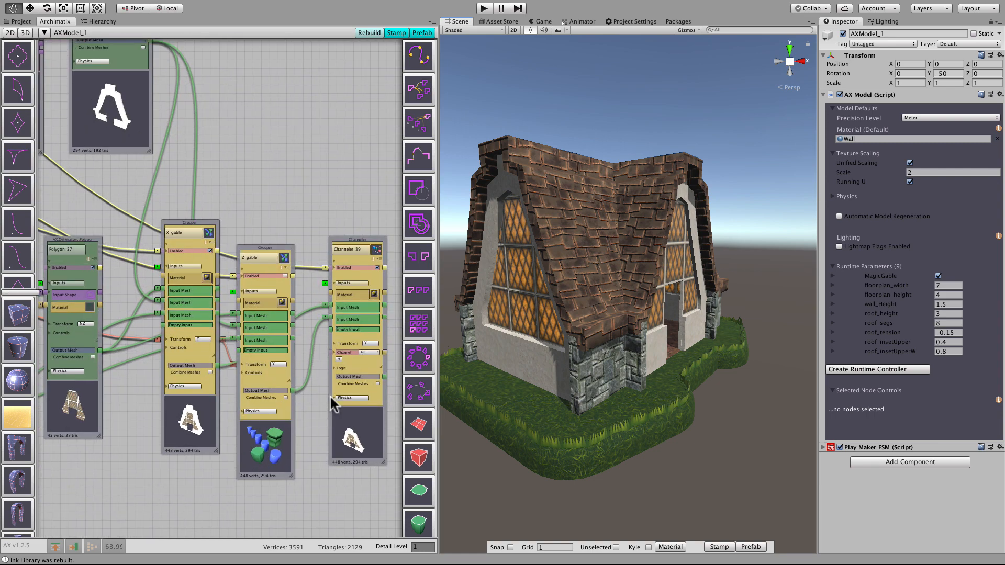
scroll(331, 397, up, 3)
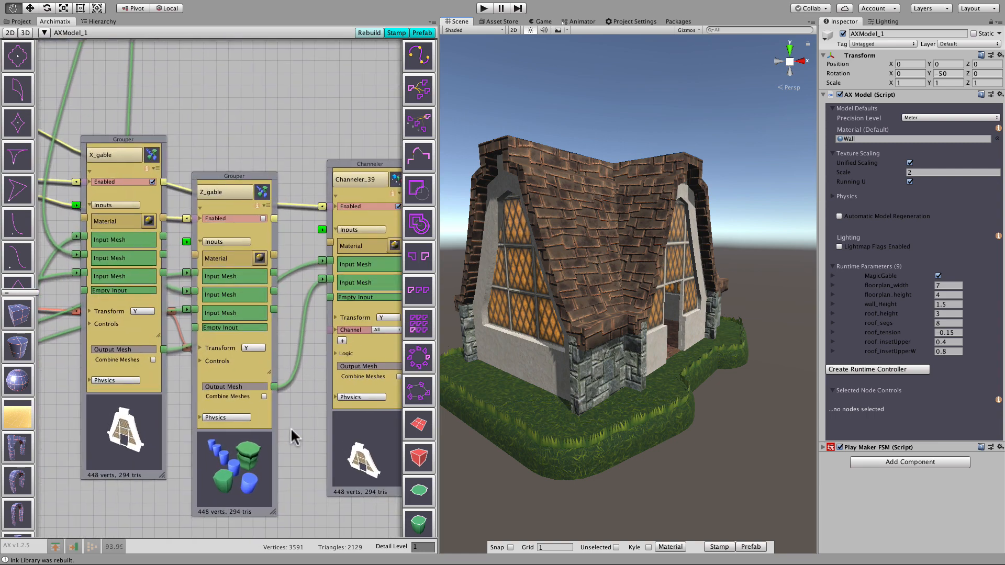
middle_drag(308, 402, 332, 379)
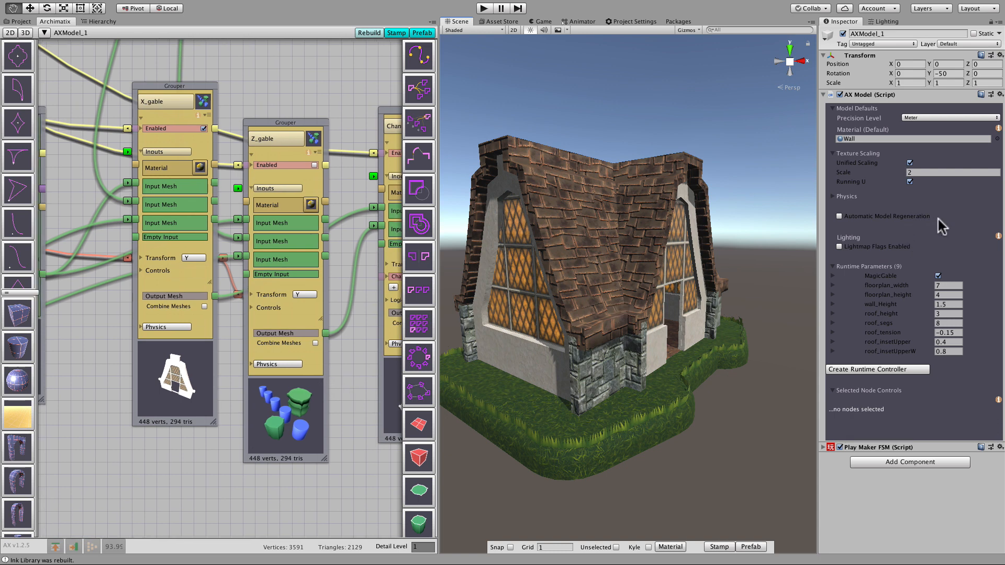
Set the floorplan width to 5 and height to 8, and rebuild to test the X_gable and Z_gable groupers
click(949, 285)
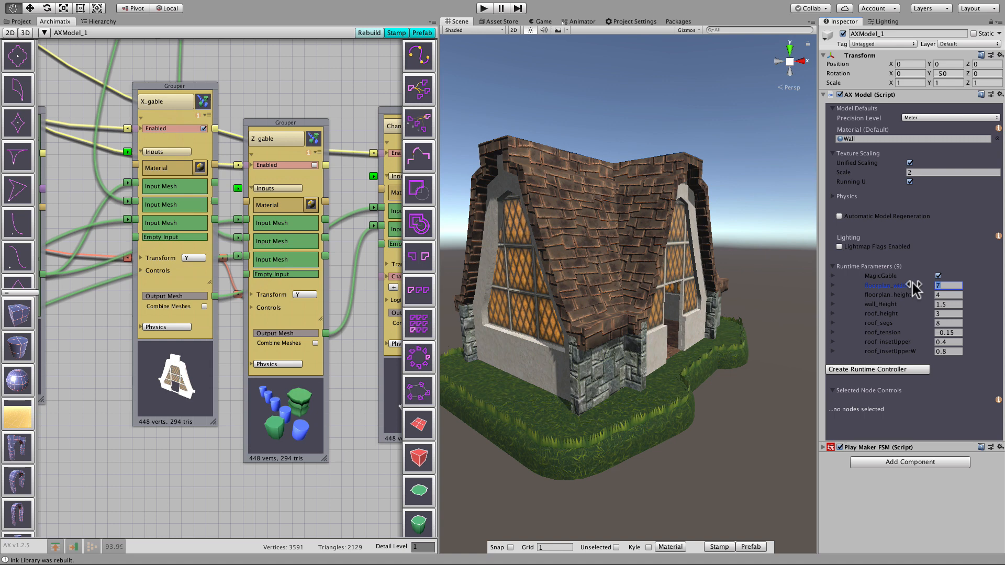
text(5)
click(953, 295)
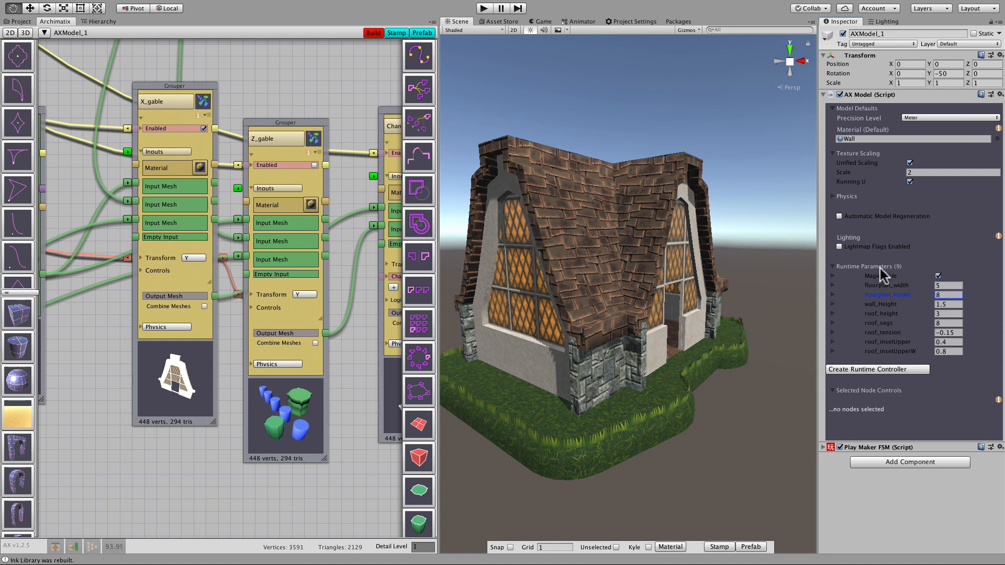
click(373, 33)
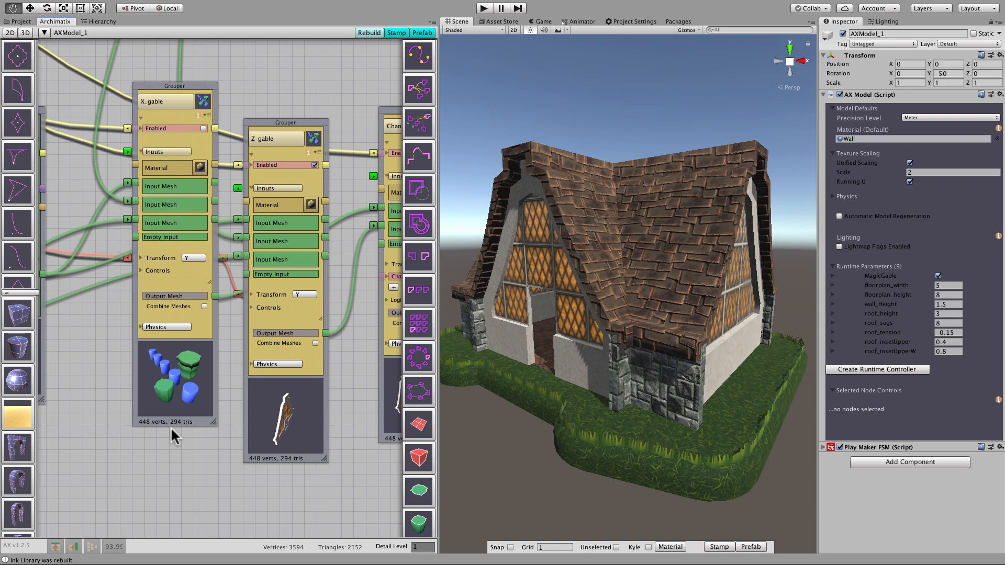
Restore the floorplan width to 7 and height to 4, and rebuild the house
click(948, 285)
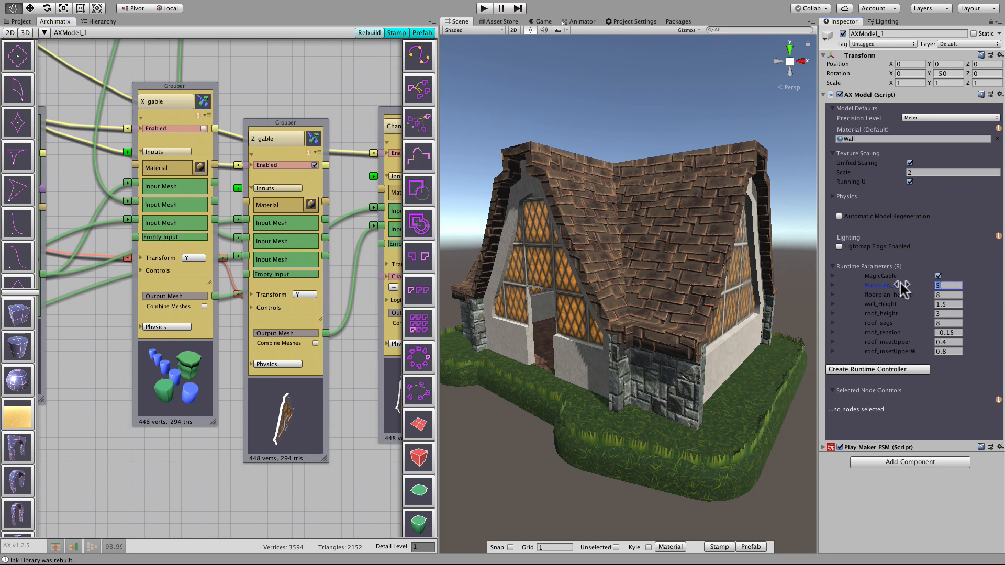
text(7)
click(894, 296)
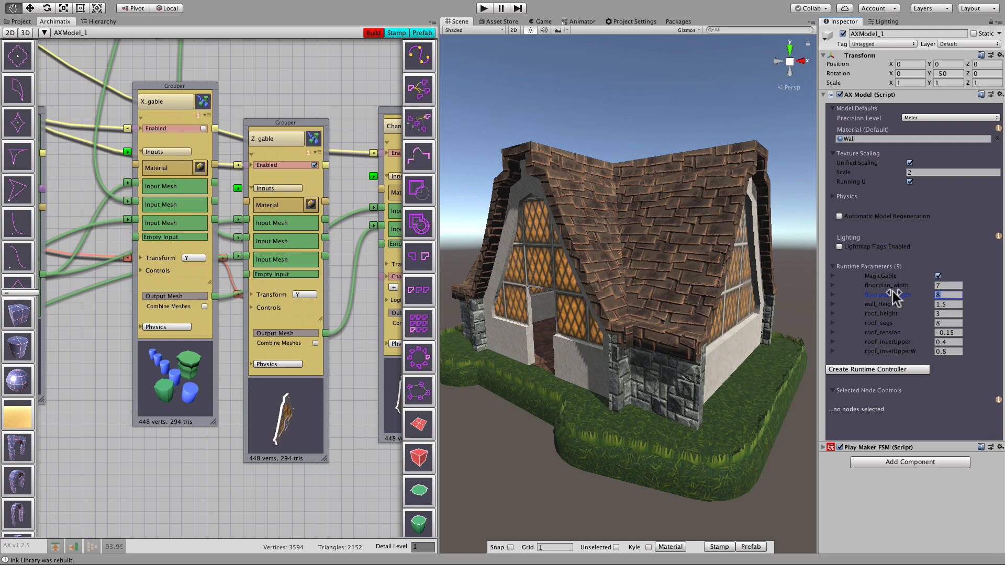
text(4)
click(373, 32)
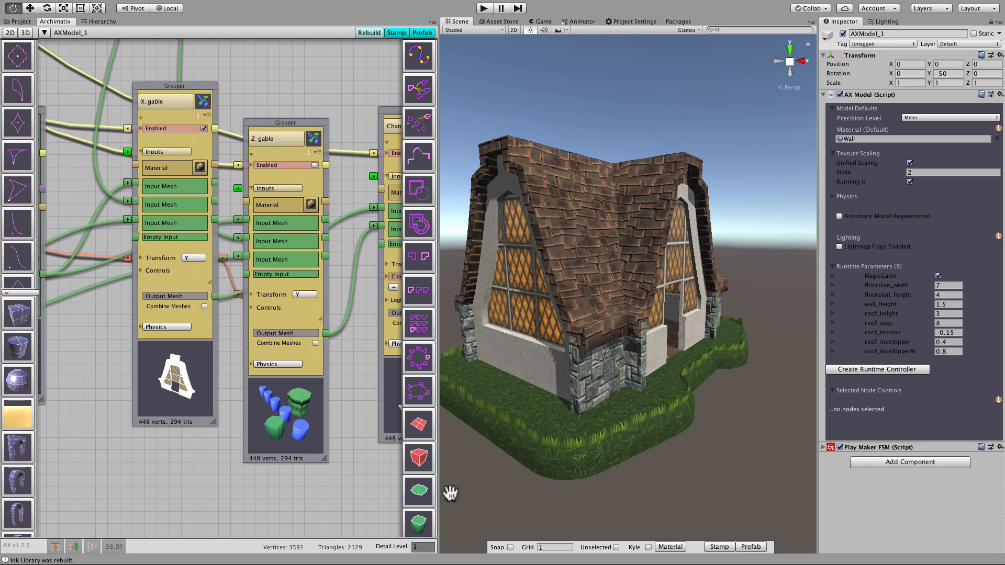
Trace the gable groupers' Enabled connections back up to MagicGable and review its gable_Z and gable_X parameters
scroll(269, 491, down, 2)
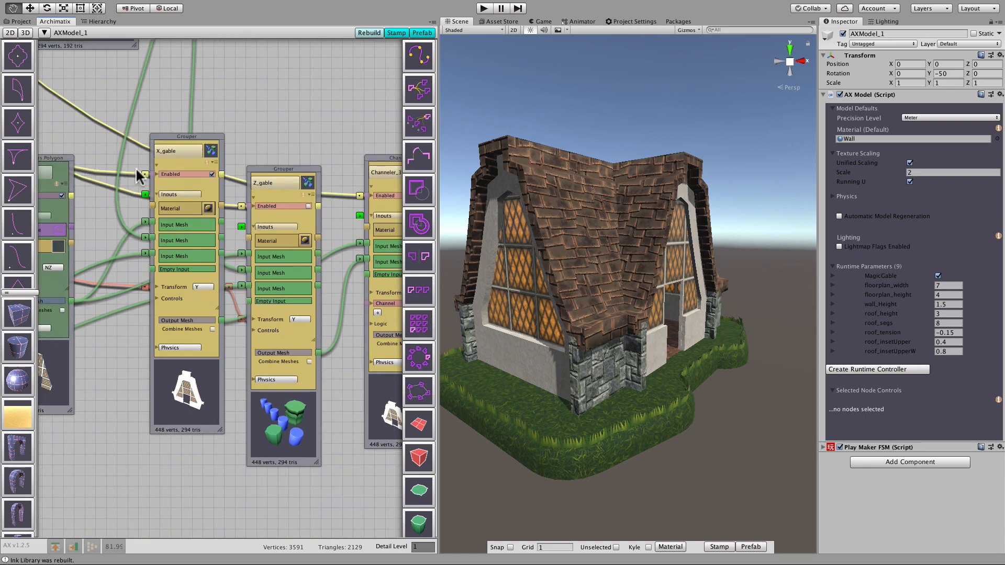
scroll(114, 154, down, 5)
middle_drag(91, 113, 620, 554)
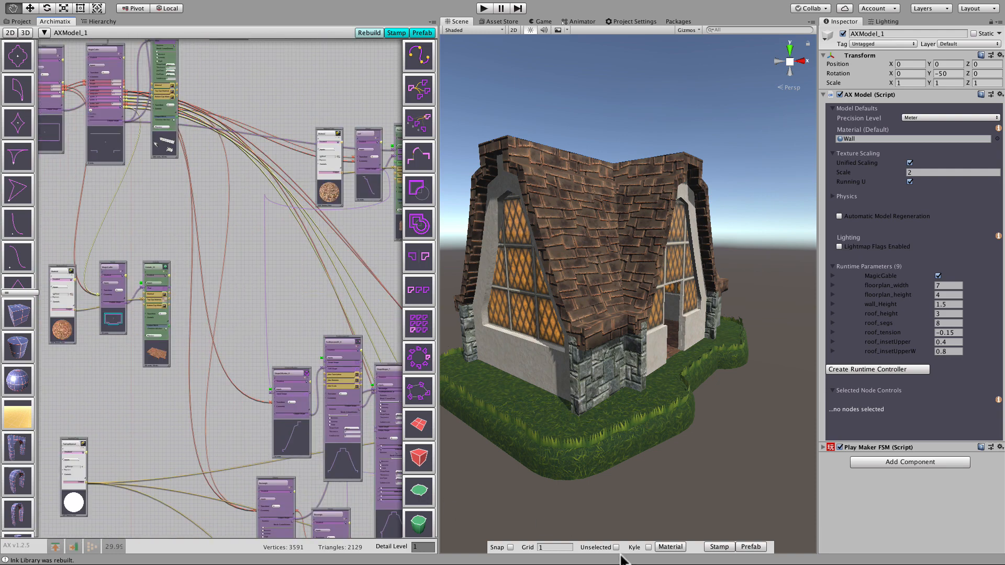
middle_drag(216, 201, 354, 422)
scroll(263, 320, up, 5)
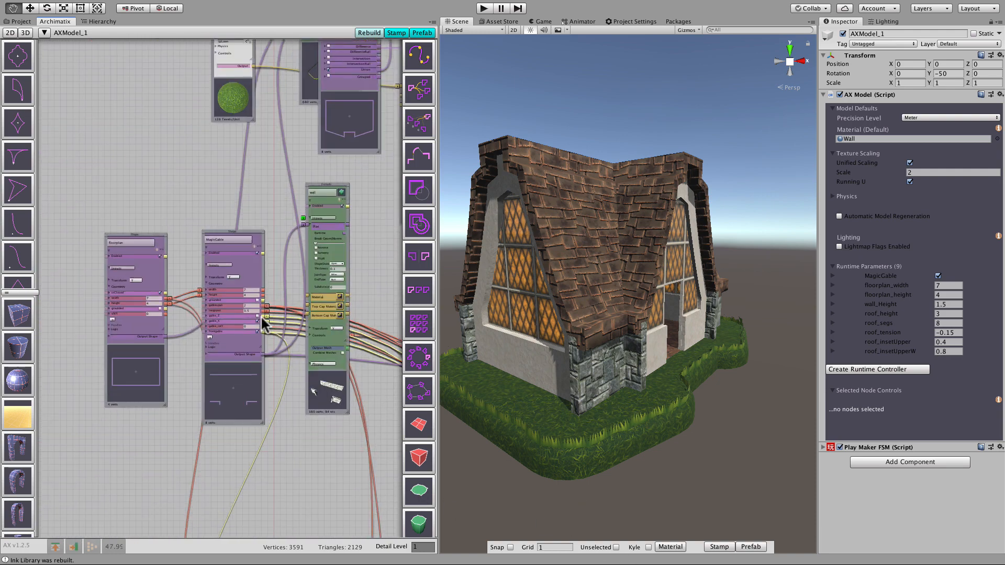
scroll(263, 321, up, 5)
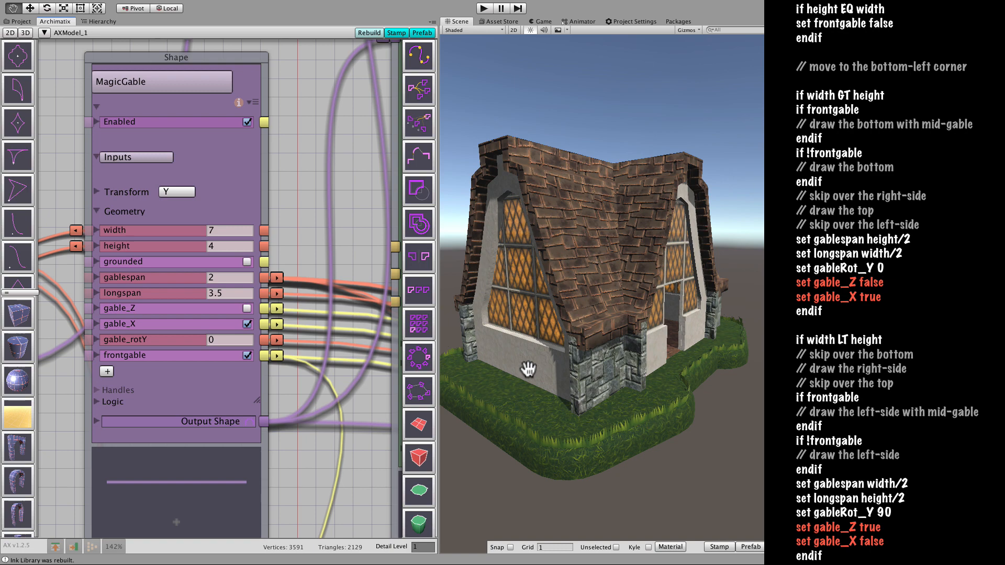
Inspect the relation expression linking MagicGable.gable_X to X_gable's Enabled parameter, follow its connection through the graph, and close the expression
scroll(527, 369, down, 3)
scroll(528, 369, down, 1)
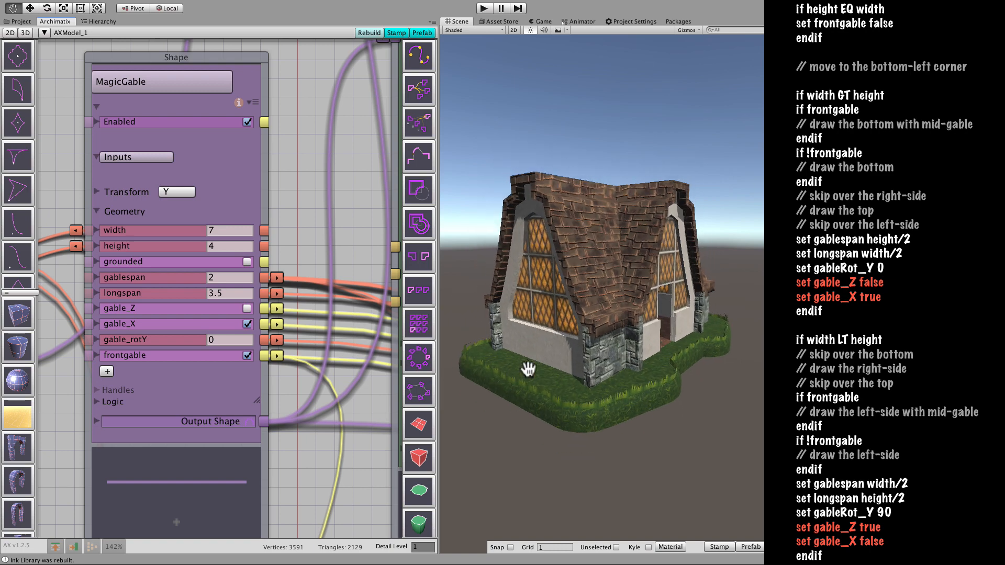
scroll(527, 369, down, 1)
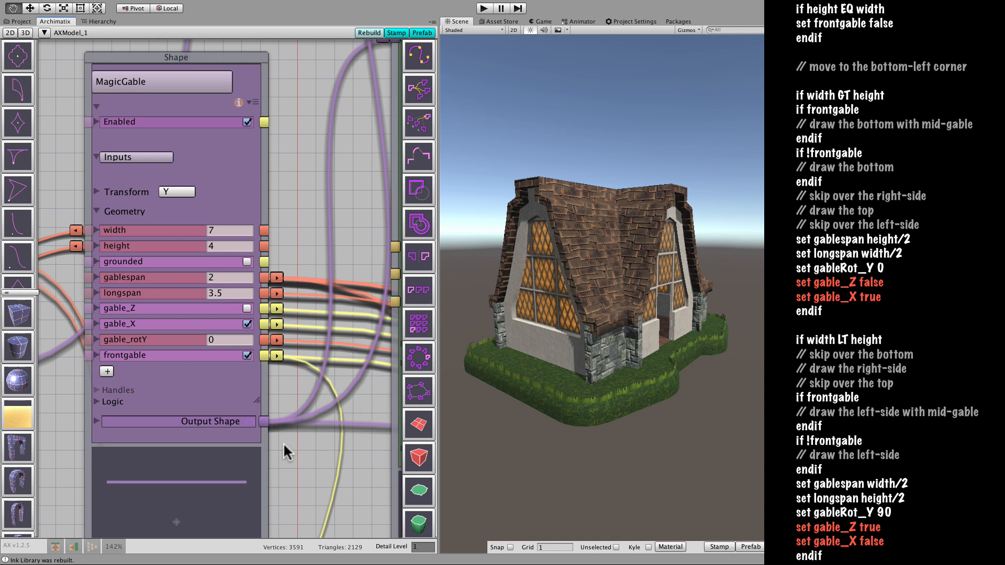
scroll(285, 449, down, 5)
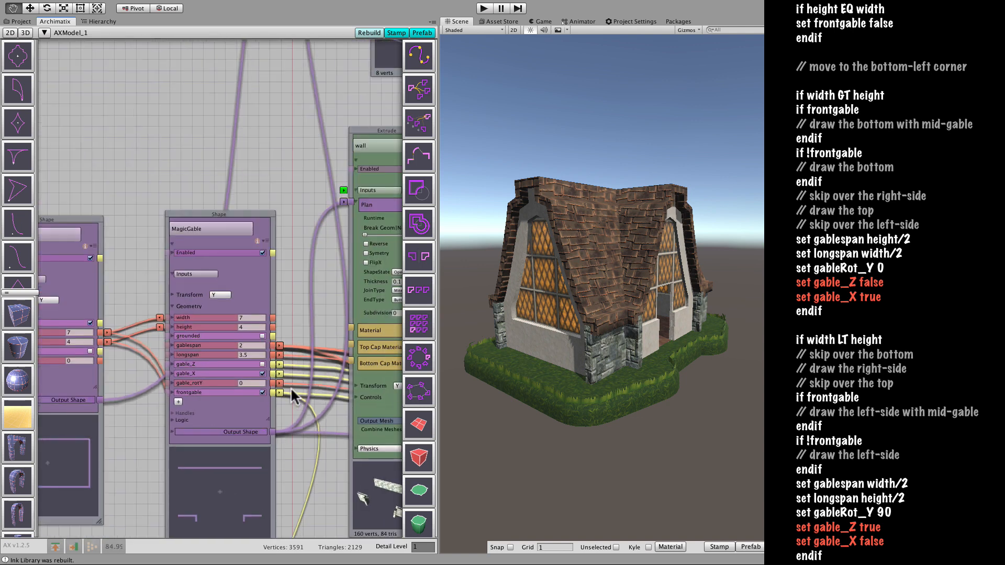
click(299, 373)
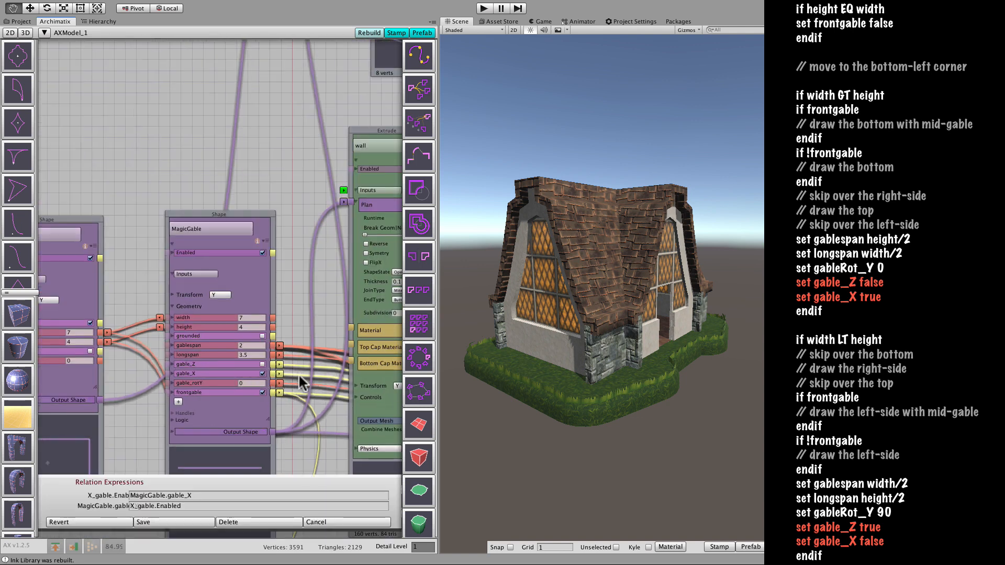
middle_drag(334, 456, 0, 244)
scroll(236, 370, down, 6)
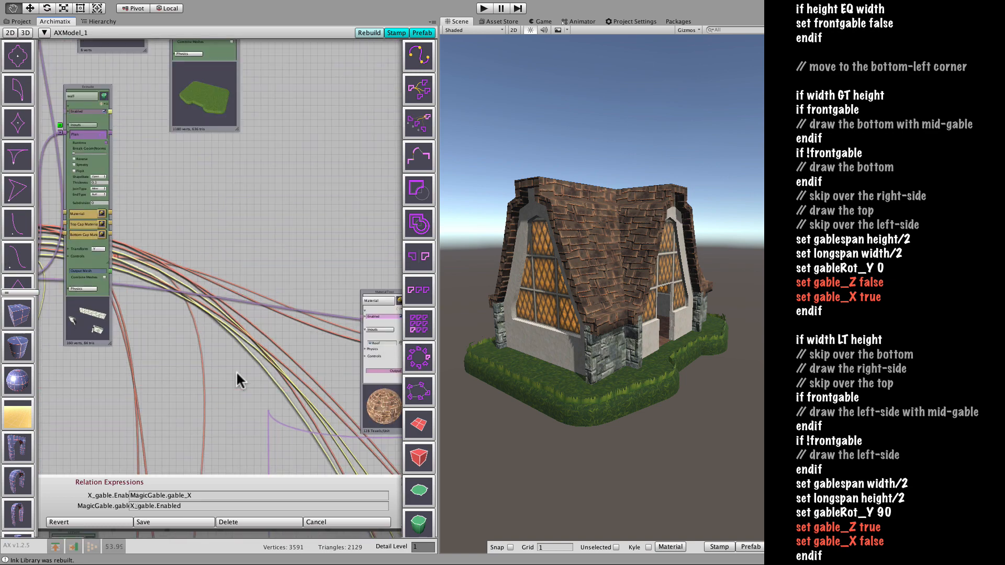
middle_drag(266, 429, 128, 314)
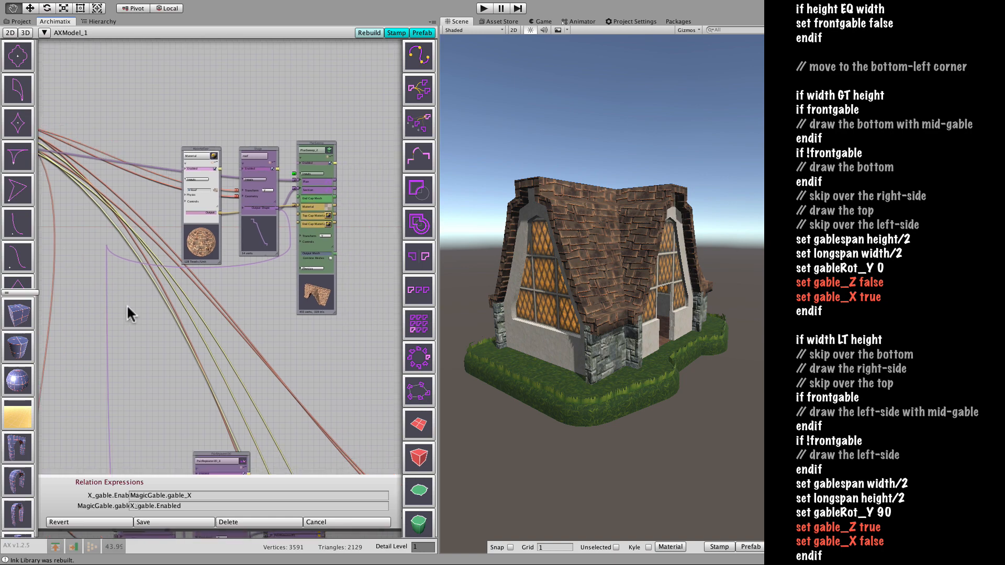
click(338, 522)
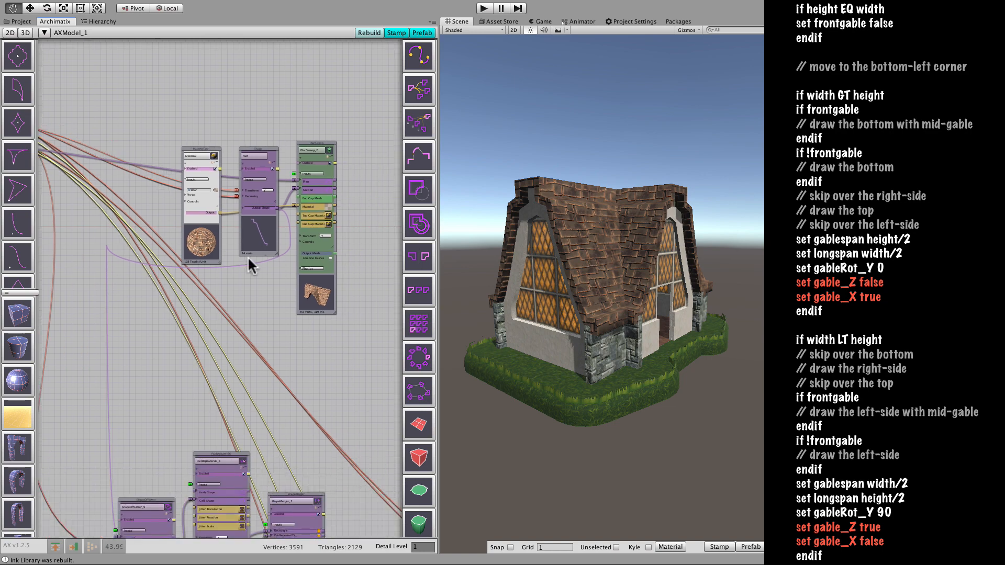
Inspect the relation expressions feeding the Enabled switches of Z_gable and X_gable, and move the Z_gable node higher in the graph
middle_drag(247, 259, 119, 85)
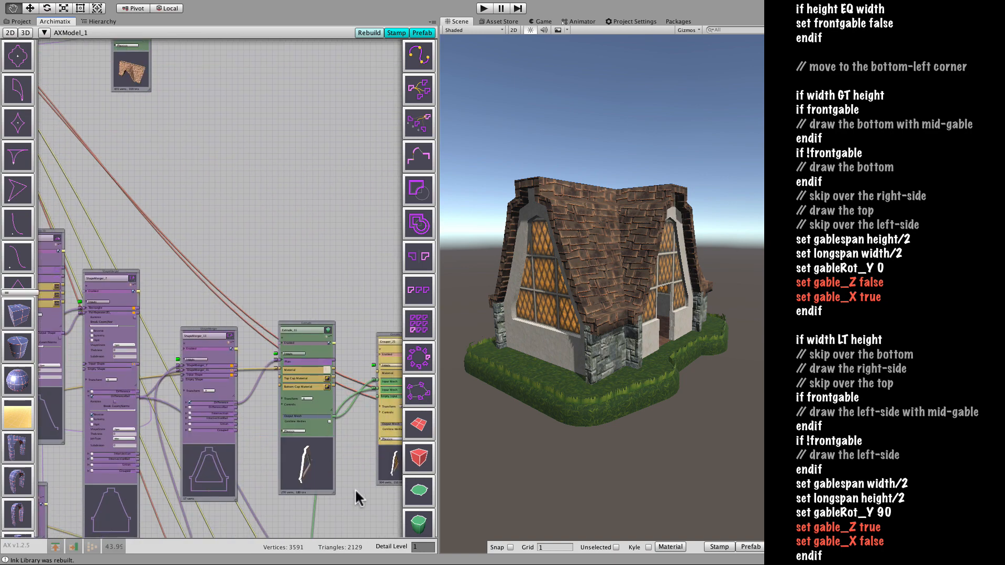
middle_drag(355, 488, 172, 151)
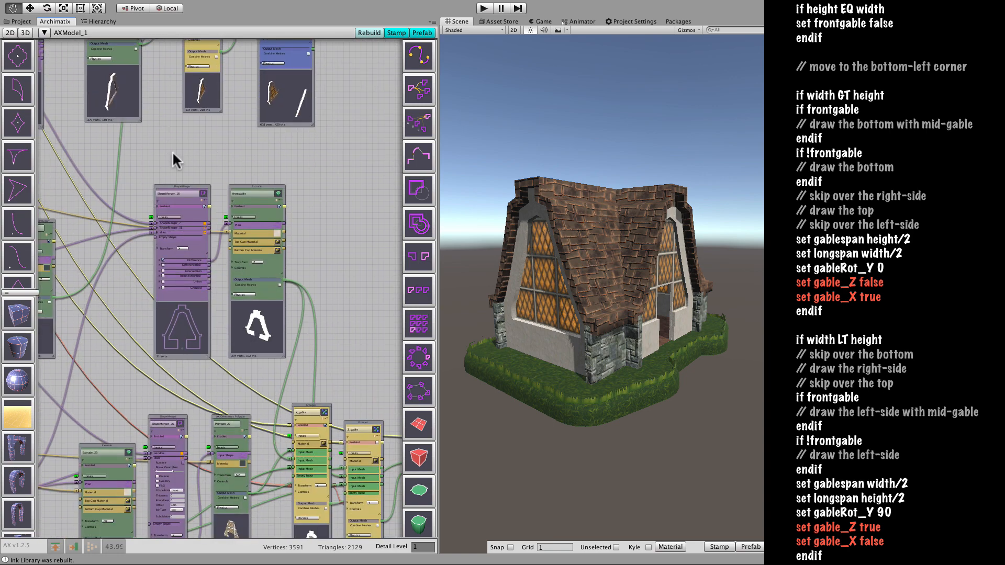
middle_drag(319, 302, 257, 238)
scroll(284, 332, up, 6)
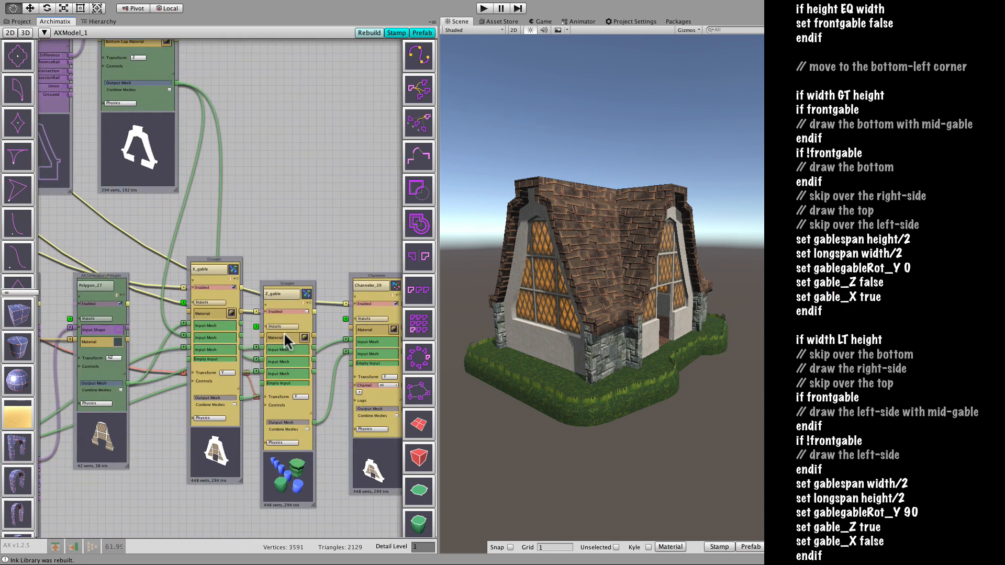
click(230, 299)
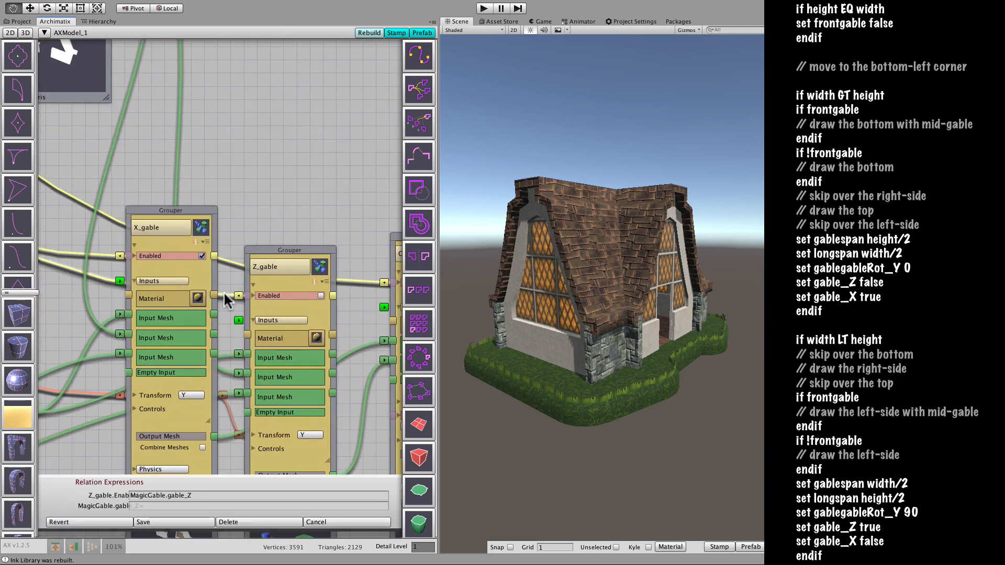
click(107, 258)
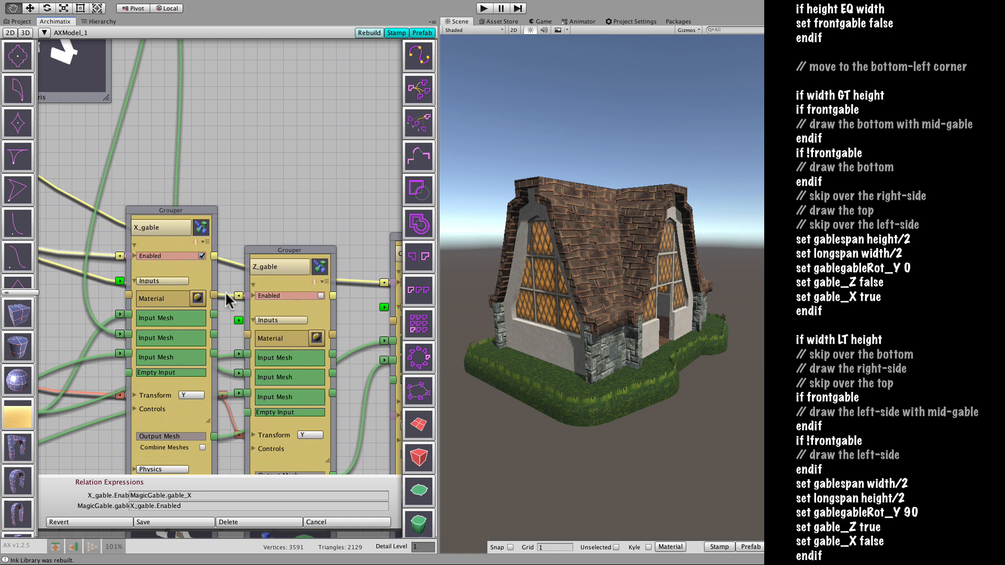
drag(299, 249, 322, 148)
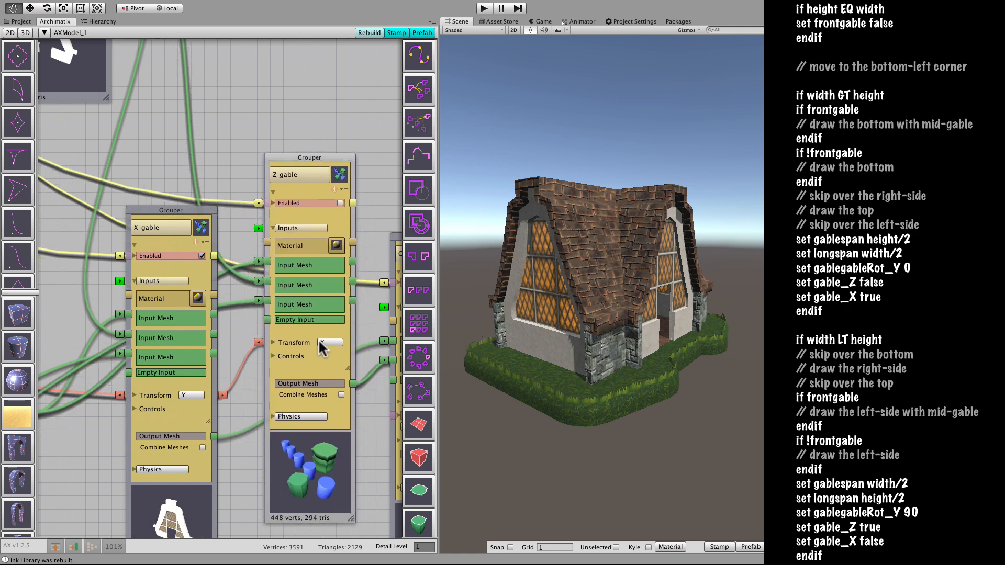
Review the overall node graph and return to the floorplan, MagicGable and wall nodes
scroll(321, 362, down, 15)
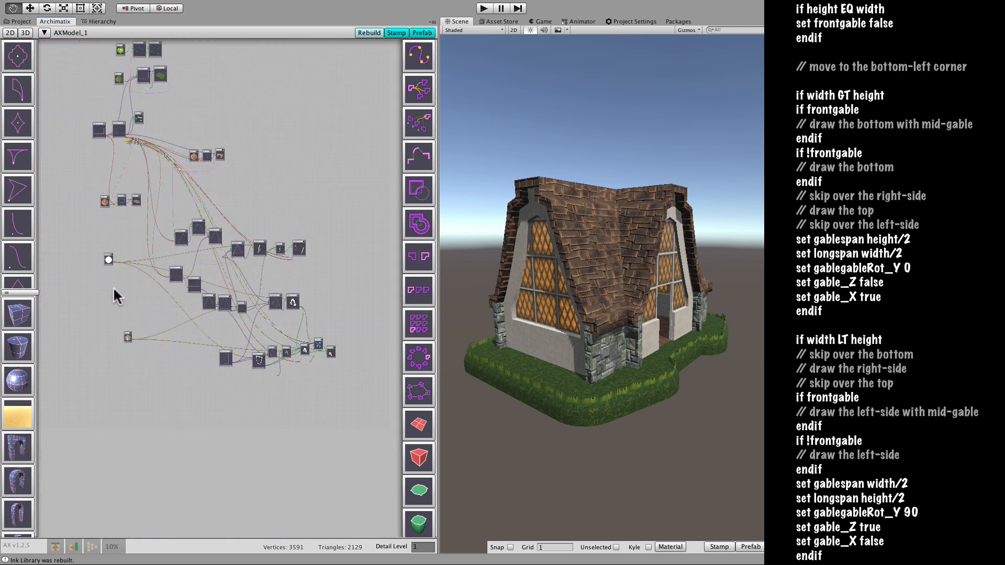
middle_drag(113, 287, 194, 438)
scroll(150, 398, up, 4)
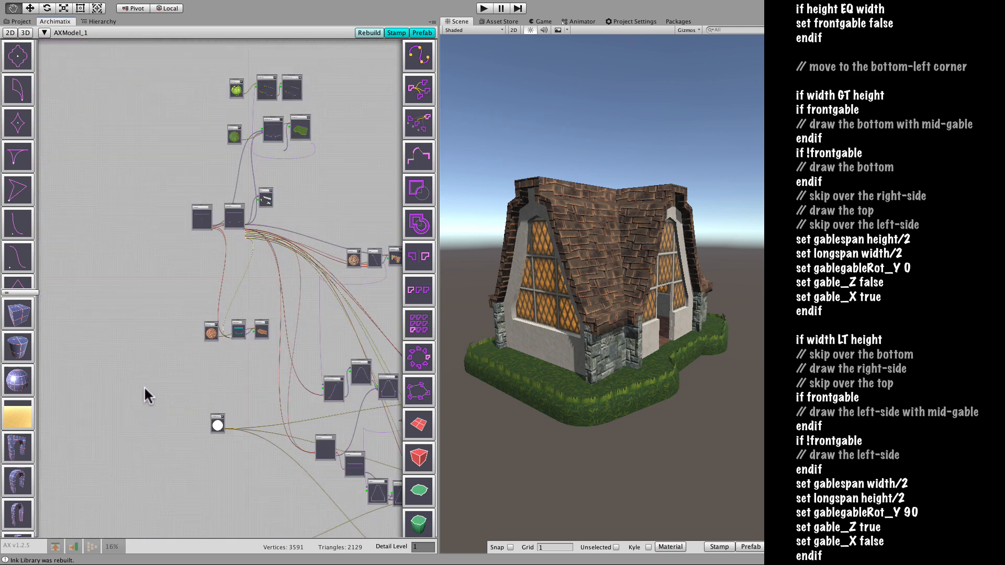
scroll(132, 365, up, 4)
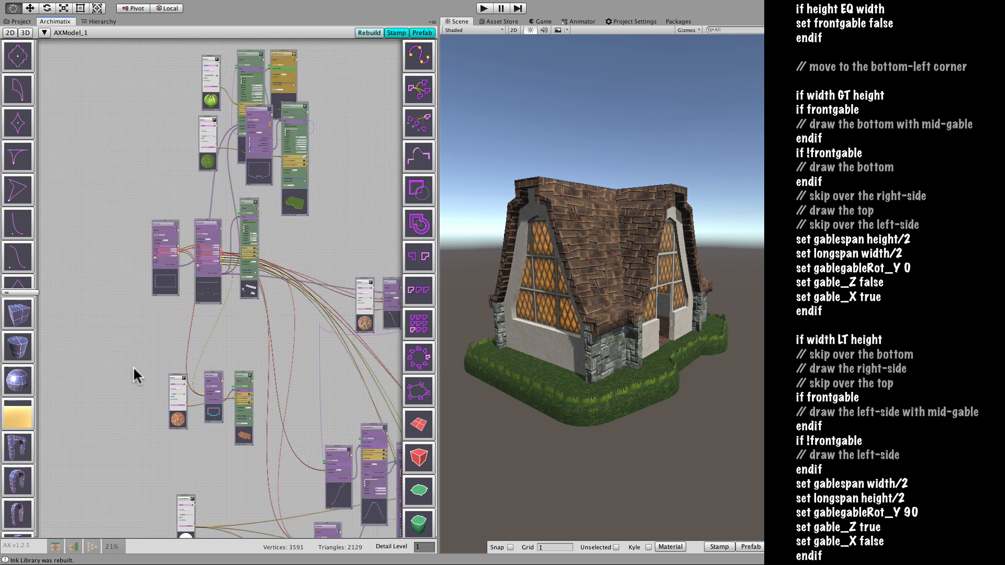
scroll(133, 366, up, 4)
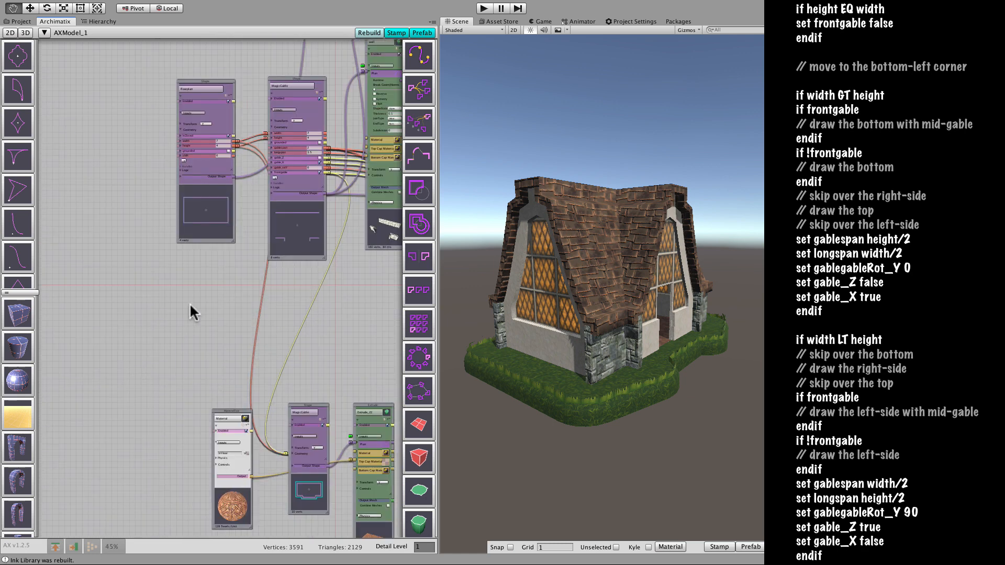
middle_drag(191, 310, 113, 433)
scroll(109, 423, up, 3)
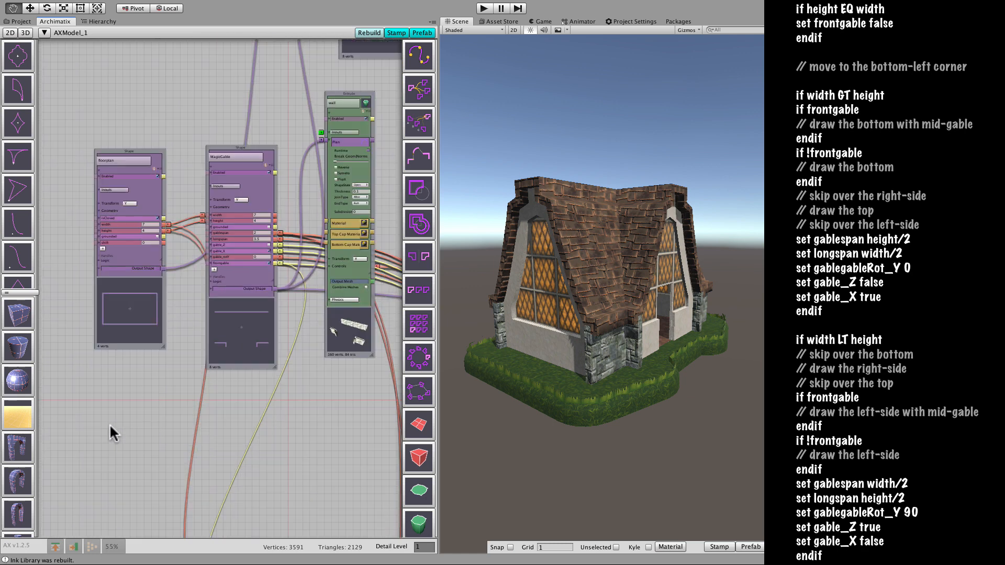
middle_drag(170, 385, 148, 465)
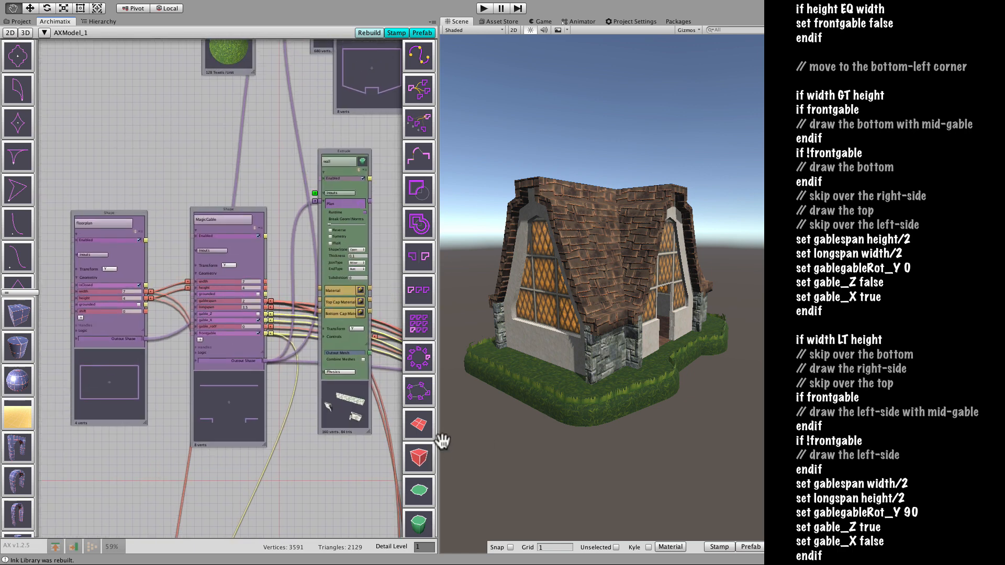
Widen the Scene view and examine the house's front gable, side gables and roof from several angles
drag(439, 443, 290, 456)
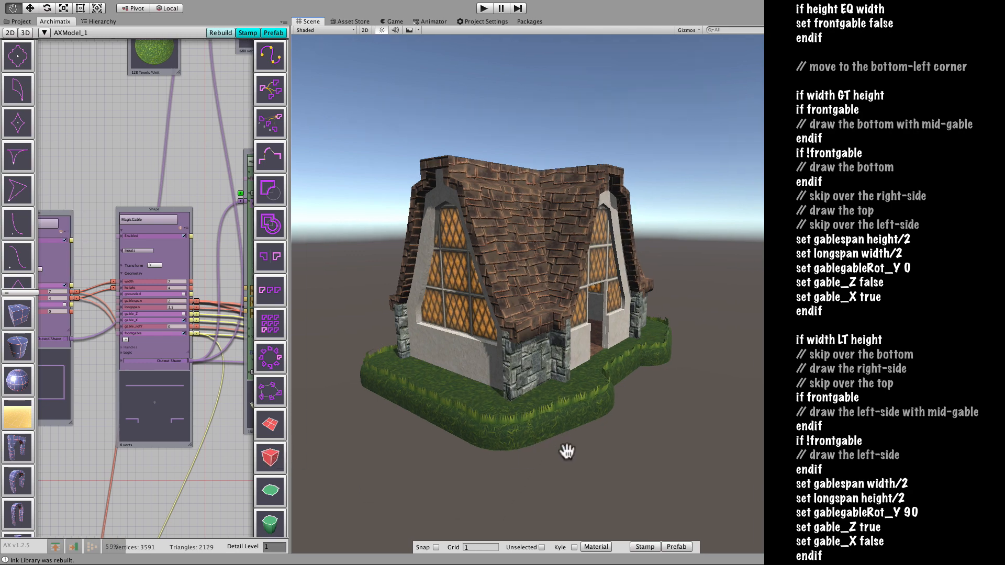
alt+drag(574, 456, 300, 485)
scroll(535, 457, up, 3)
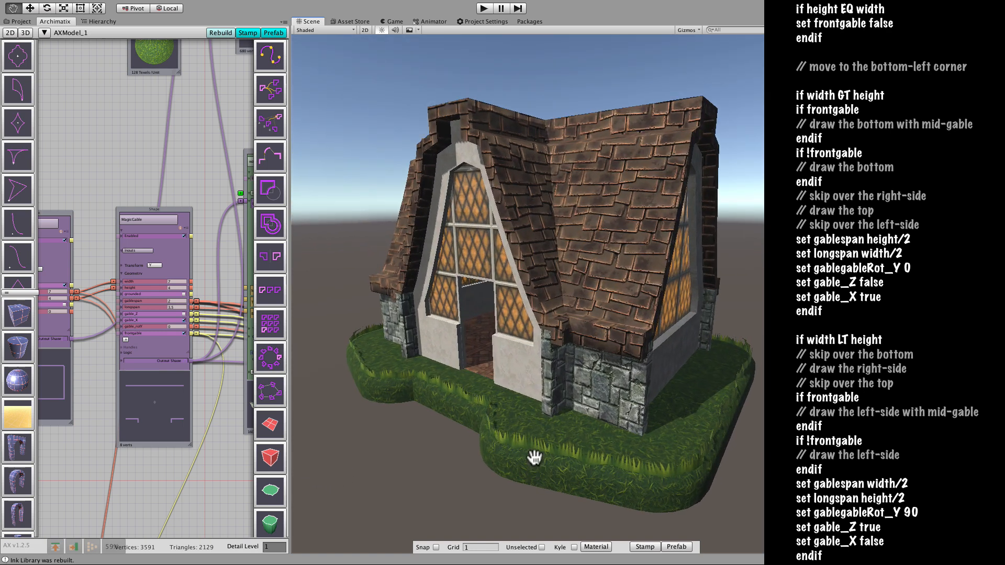
click(393, 491)
alt+drag(393, 491, 383, 446)
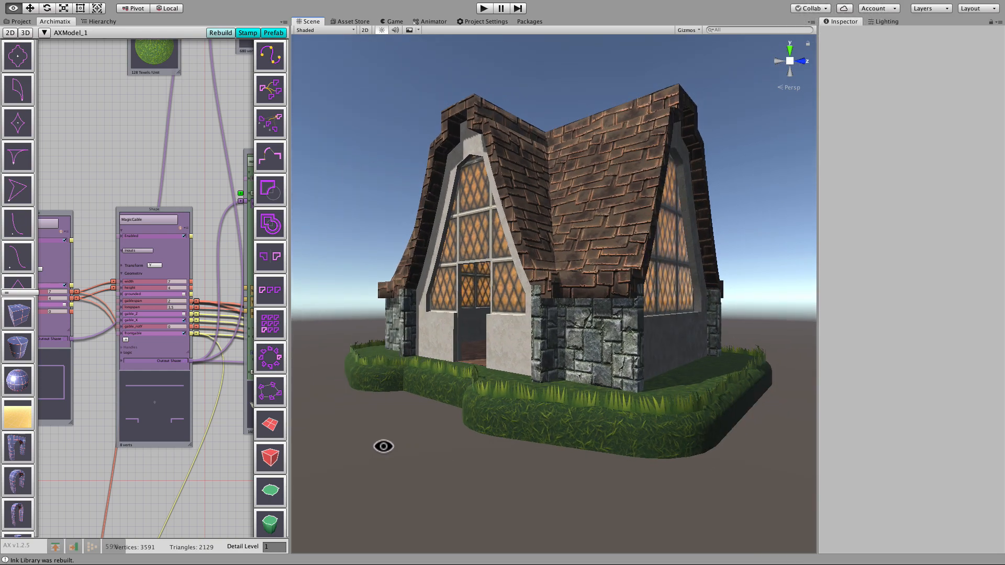
scroll(442, 420, up, 6)
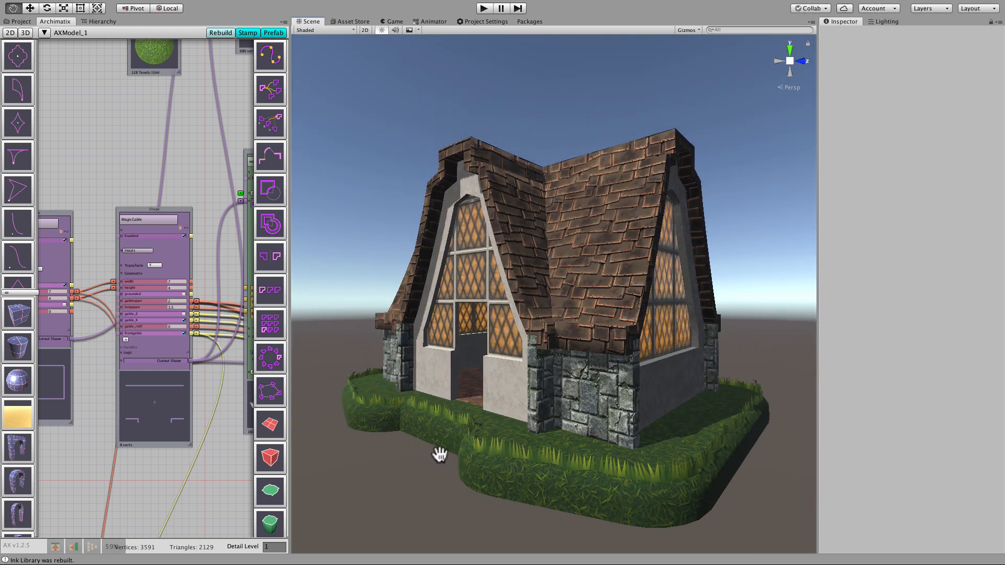
alt+drag(437, 460, 664, 456)
scroll(532, 464, down, 5)
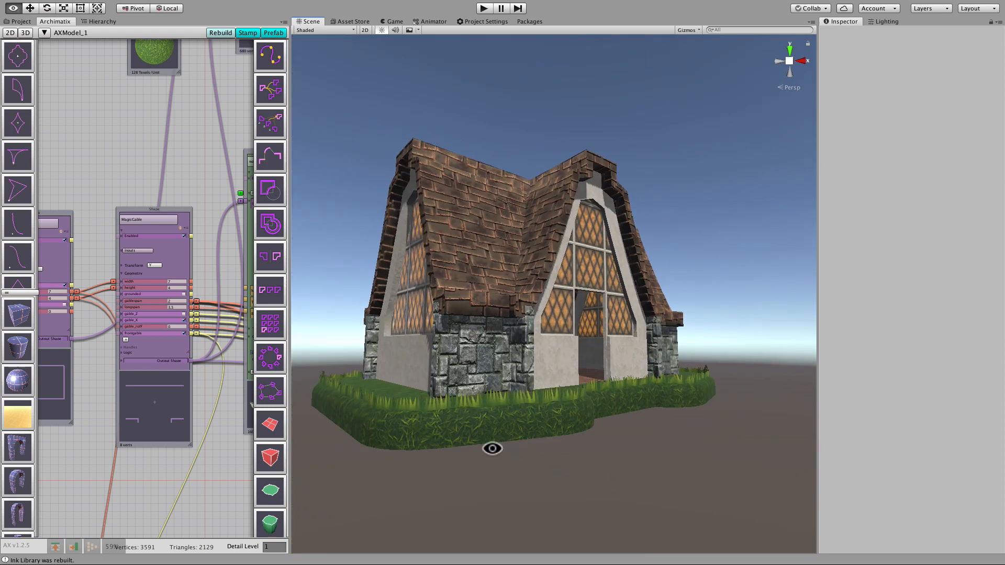
alt+drag(492, 448, 527, 467)
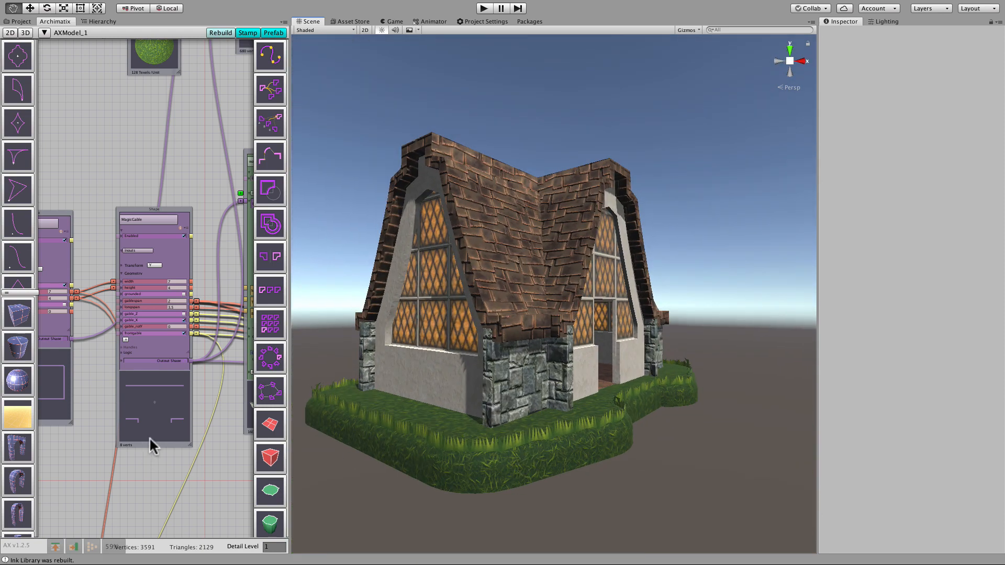
Look over the gable branches of the node graph and compare them with the front and side gables of the house
scroll(149, 448, down, 8)
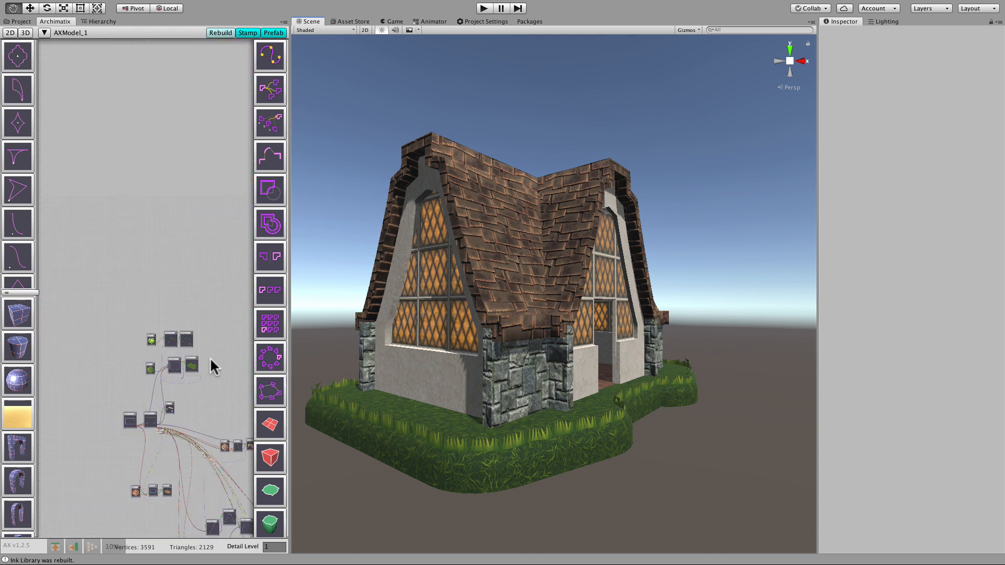
middle_drag(231, 364, 67, 122)
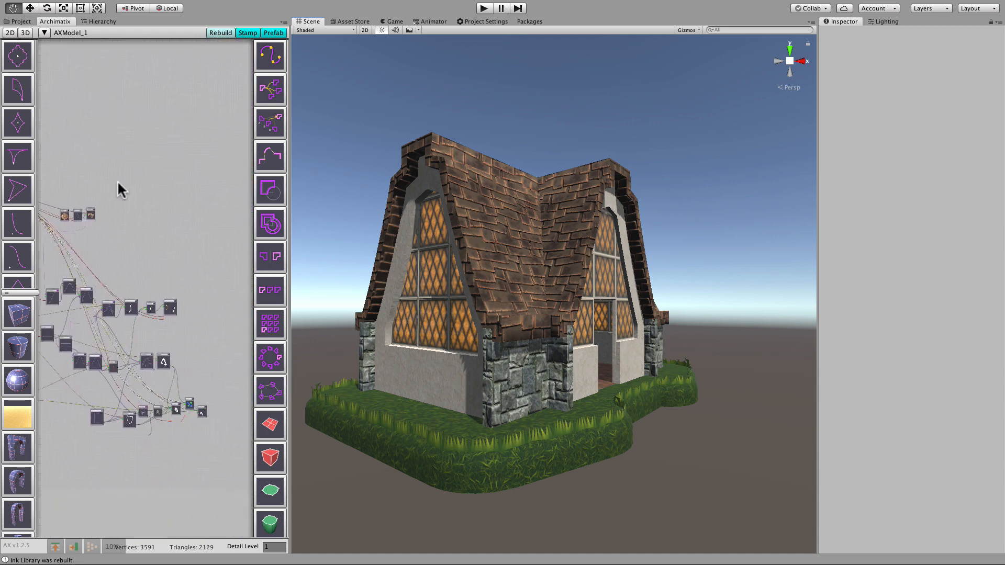
scroll(269, 314, down, 6)
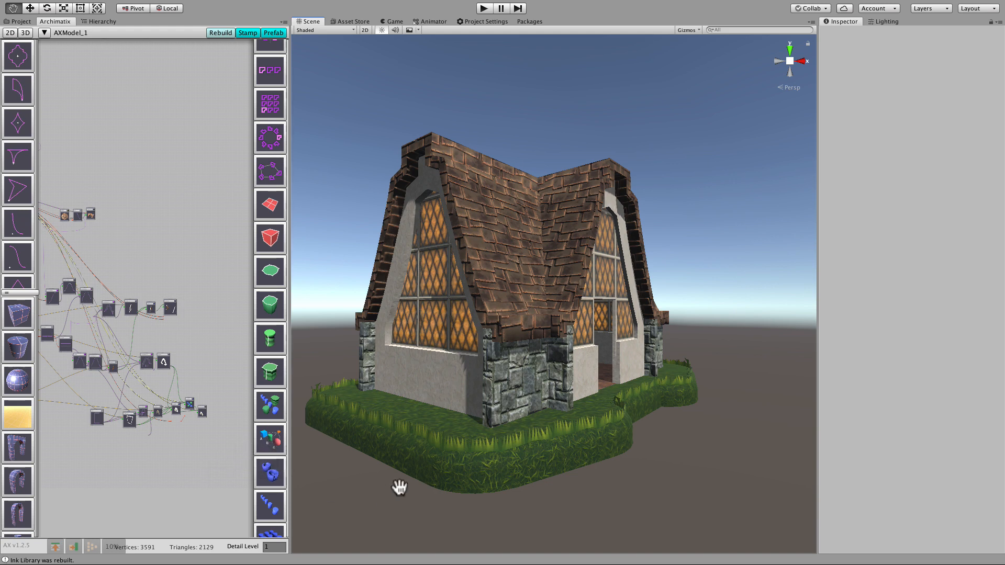
scroll(90, 312, up, 5)
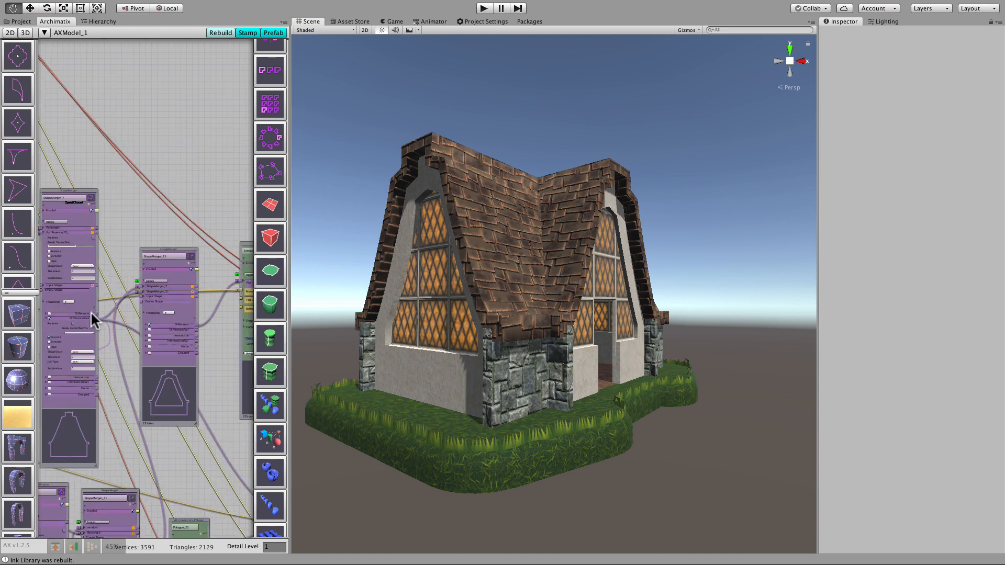
scroll(90, 312, down, 5)
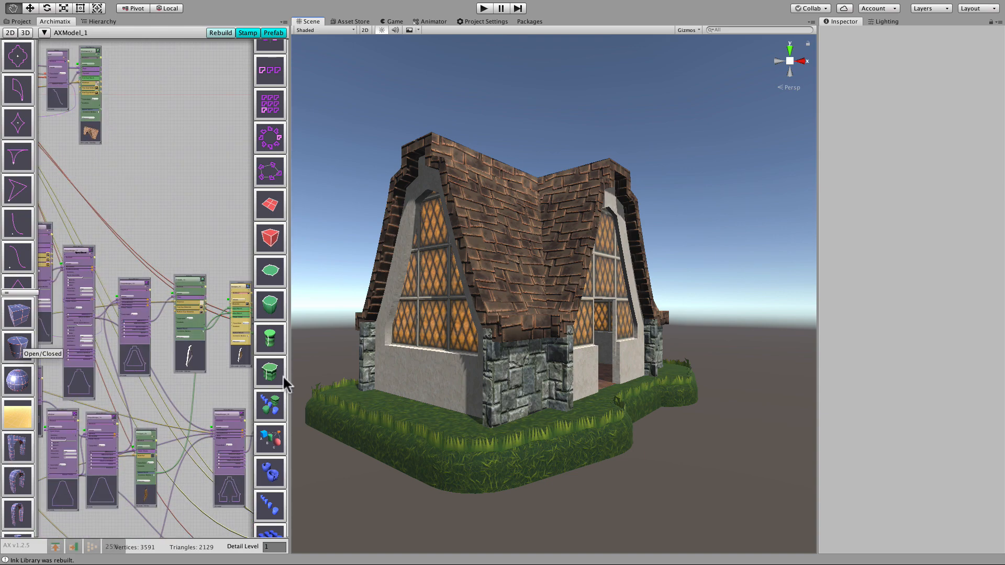
alt+drag(579, 504, 312, 523)
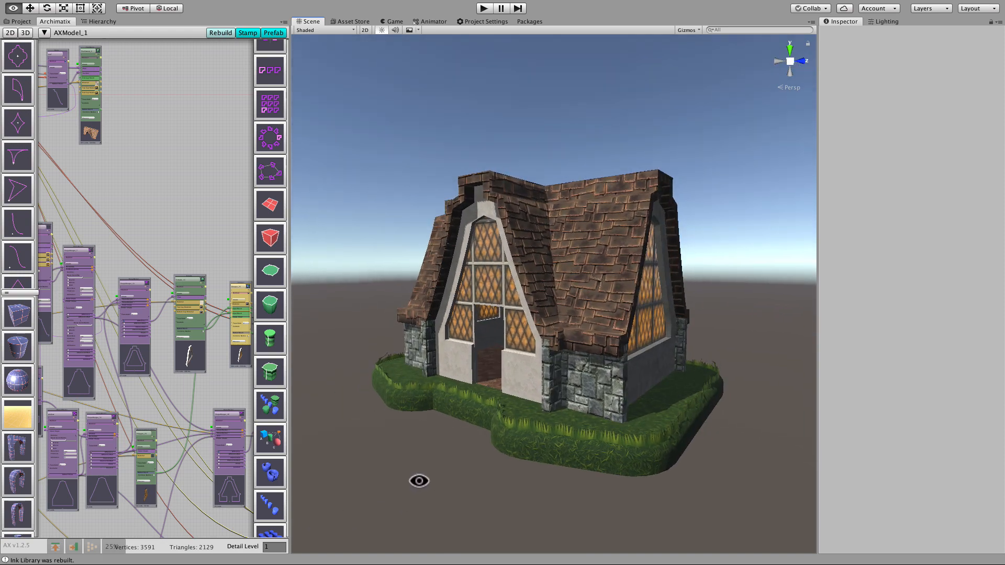
alt+drag(419, 481, 392, 487)
scroll(392, 488, up, 5)
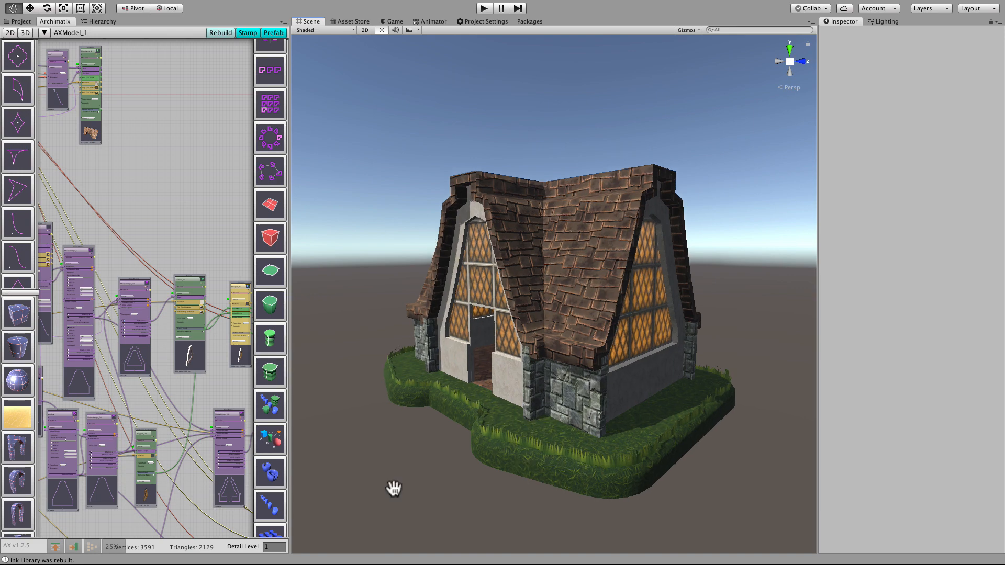